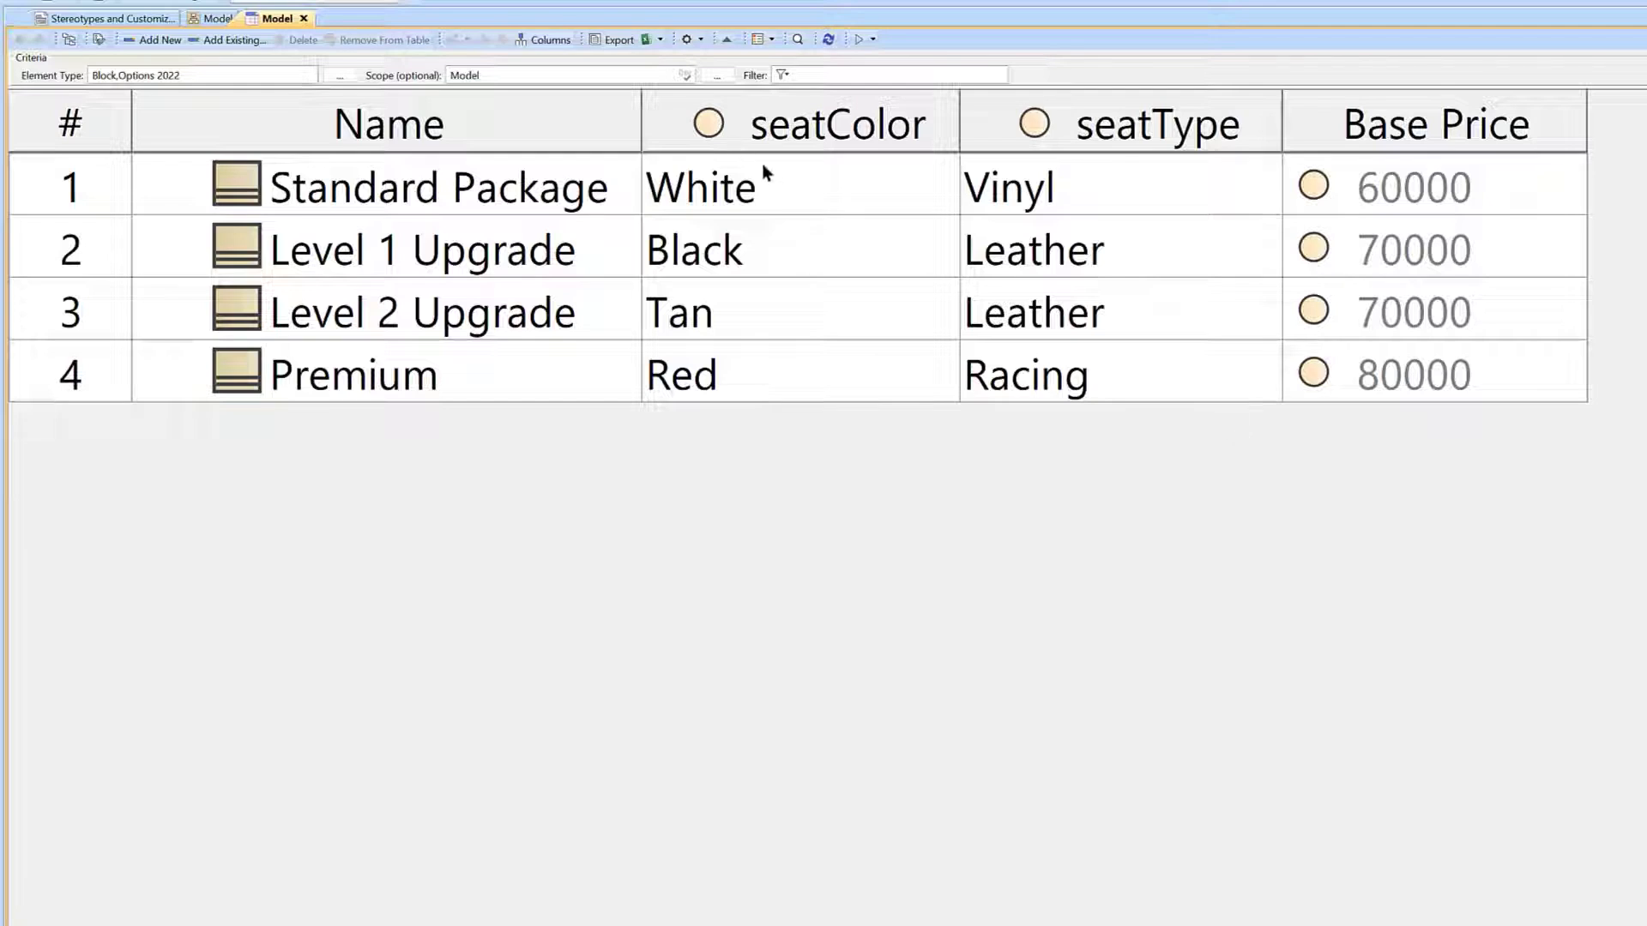
Open the Stereotypes and Customizations profile diagram and inspect the Options 2022 Customization element.
{"action": "left_click", "coordinate": [158, 19]}
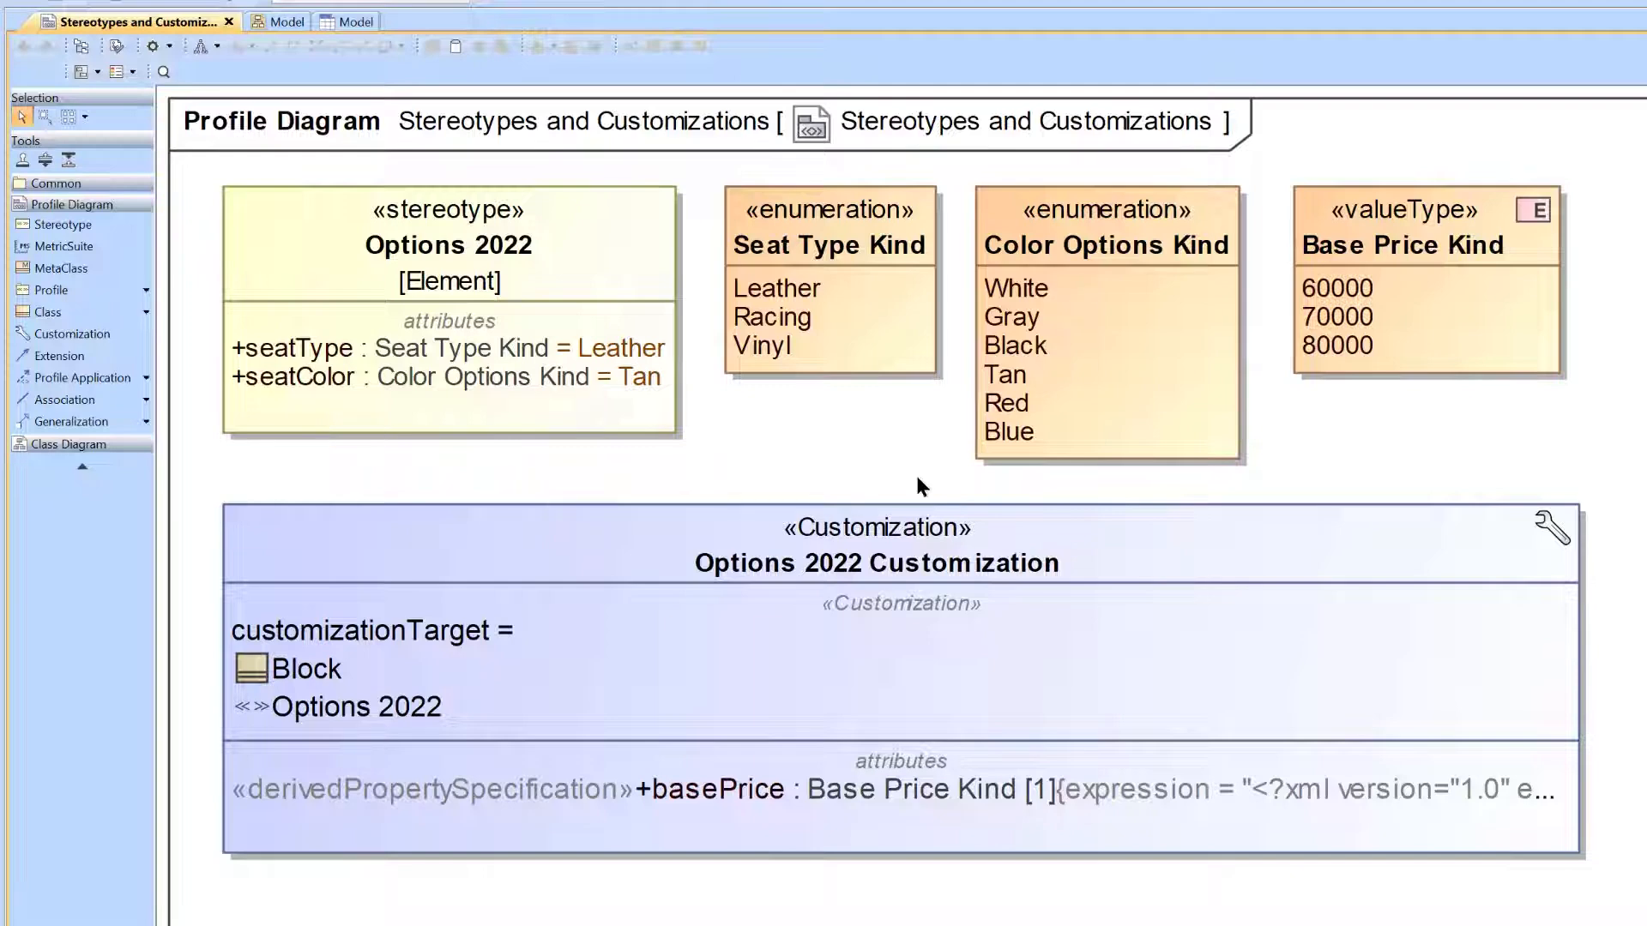
{"action": "left_click", "coordinate": [1227, 562]}
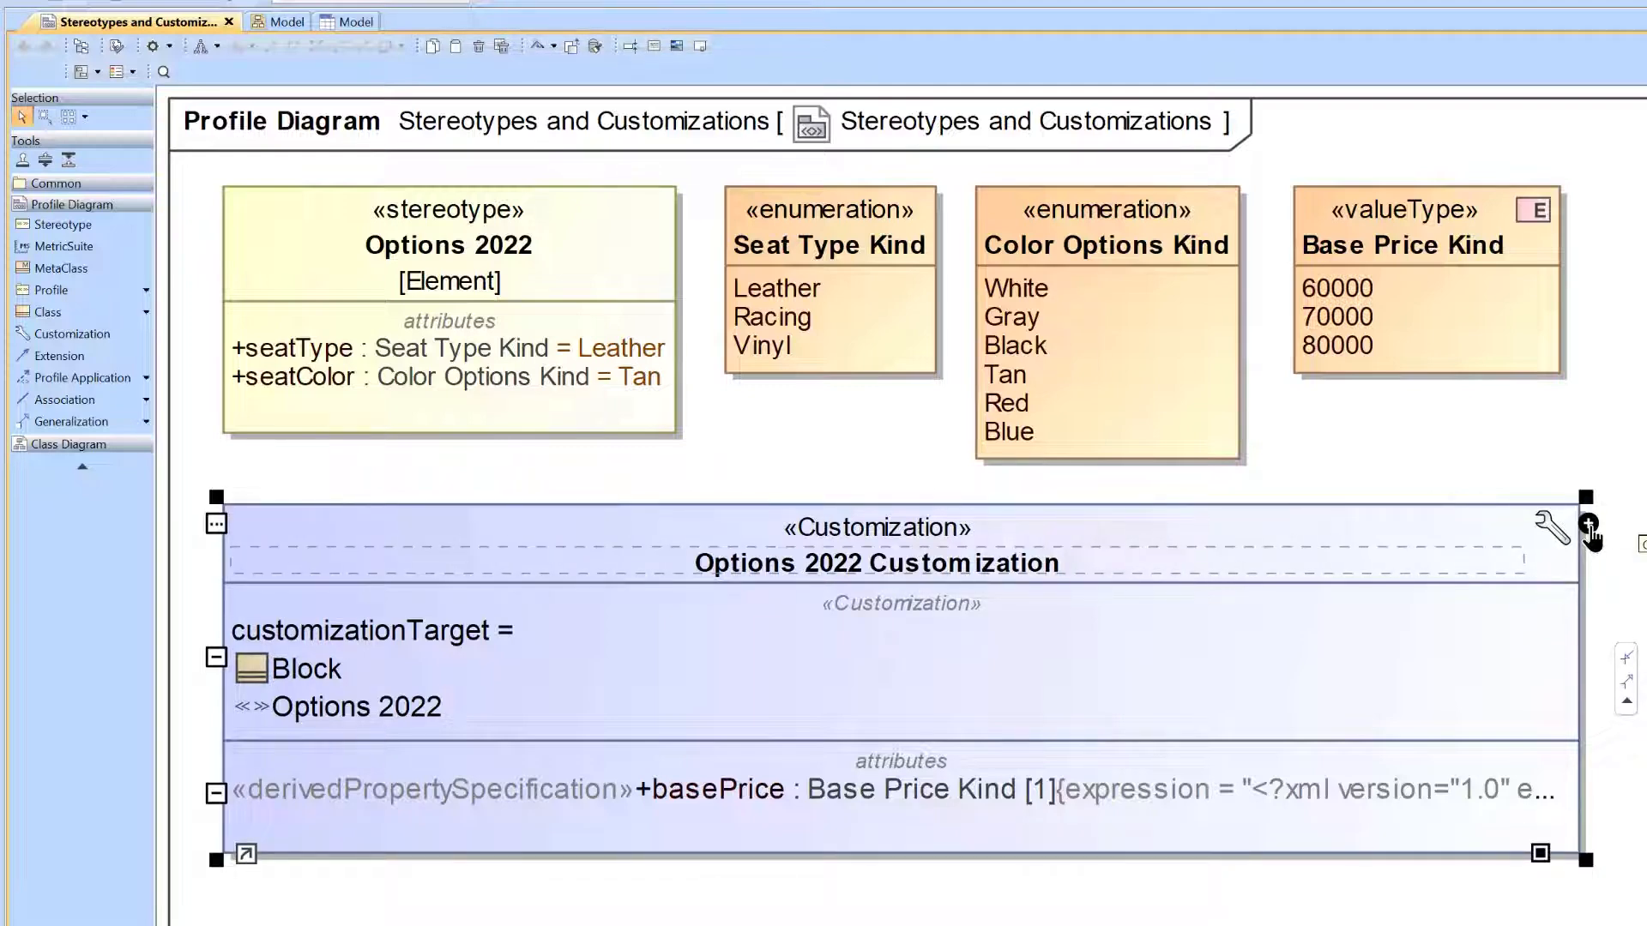
{"action": "left_click", "coordinate": [1491, 446]}
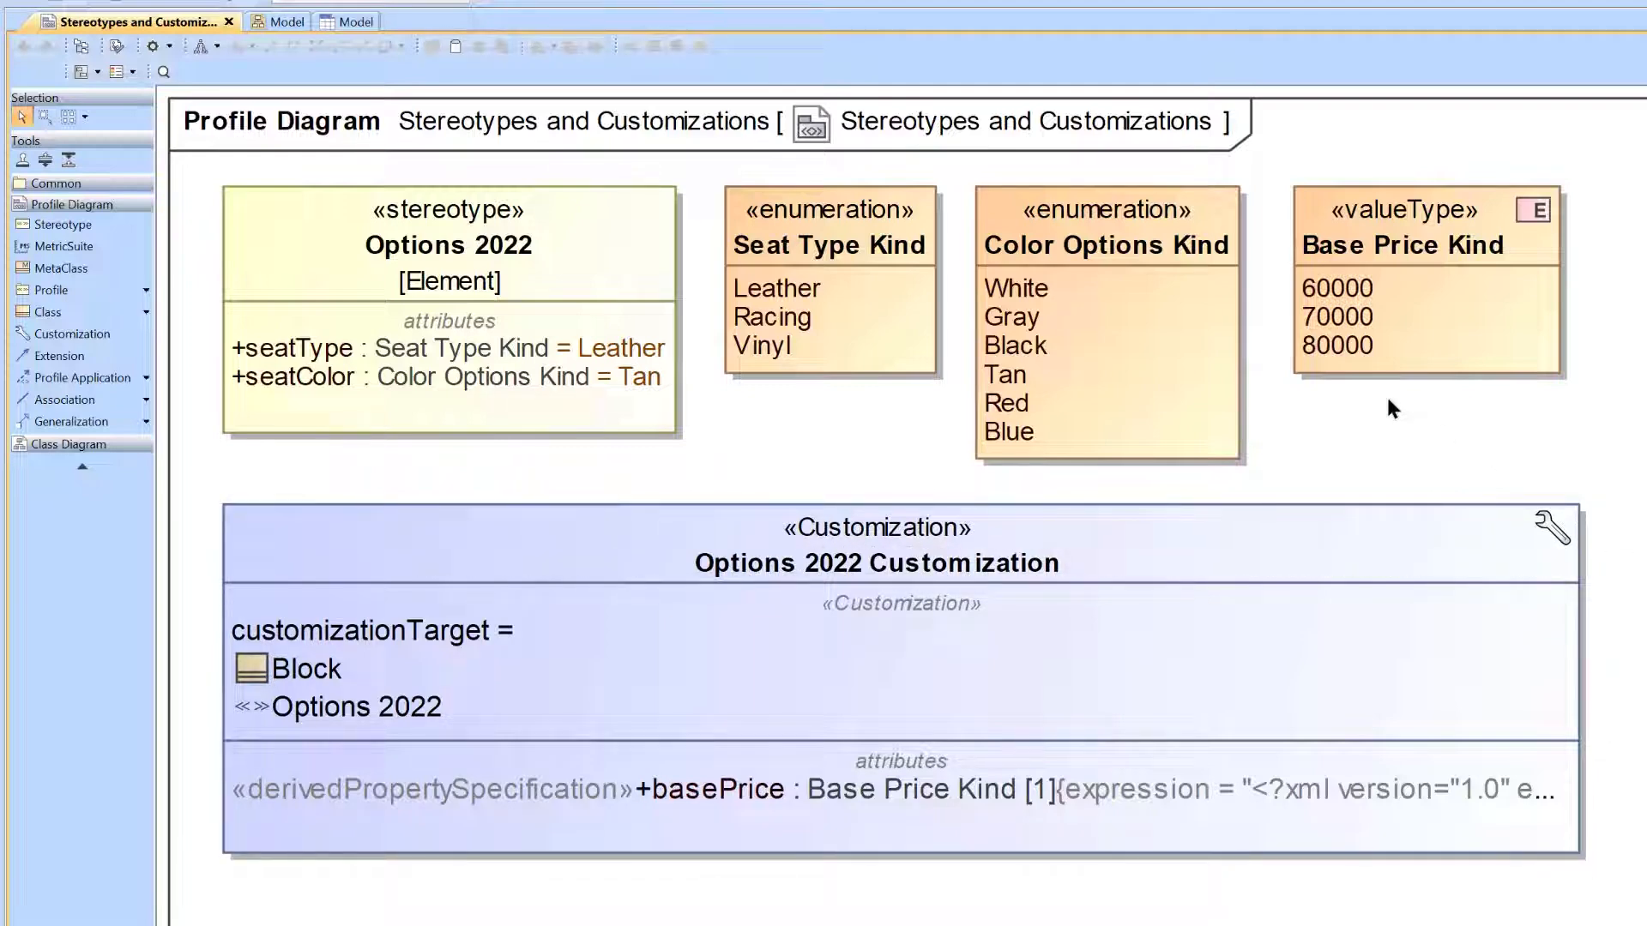
Check which columns the Model generic table offers and return to the Stereotypes and Customizations diagram.
{"action": "left_click", "coordinate": [353, 24]}
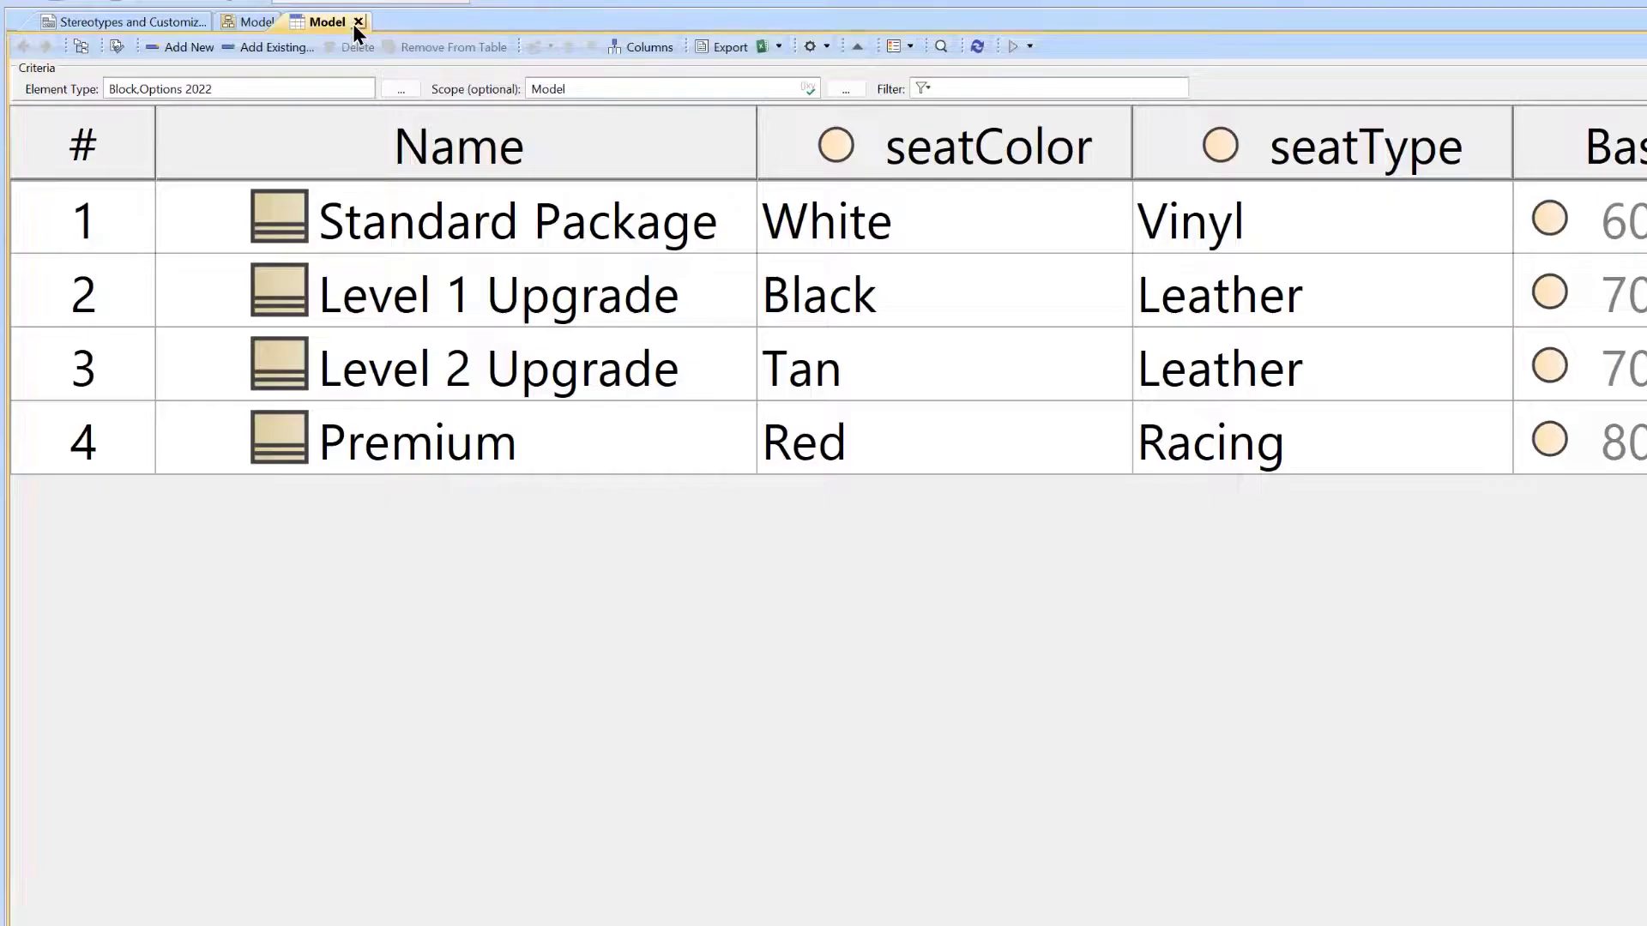
{"action": "left_click", "coordinate": [666, 49]}
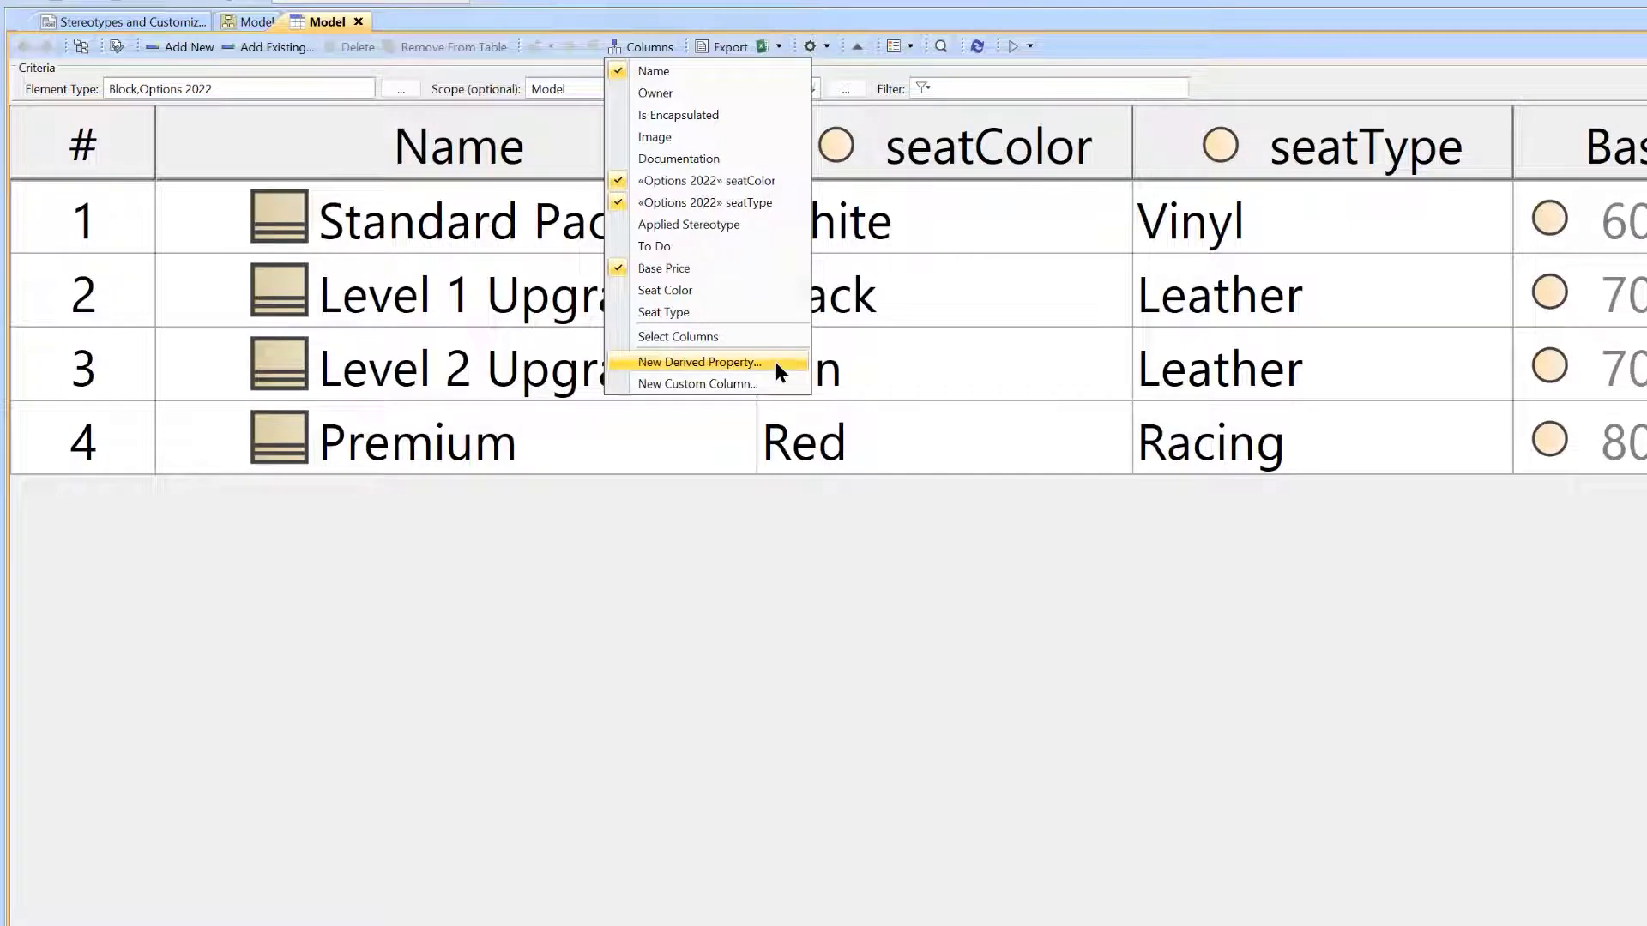
{"action": "left_click", "coordinate": [159, 28]}
{"action": "left_click", "coordinate": [171, 28]}
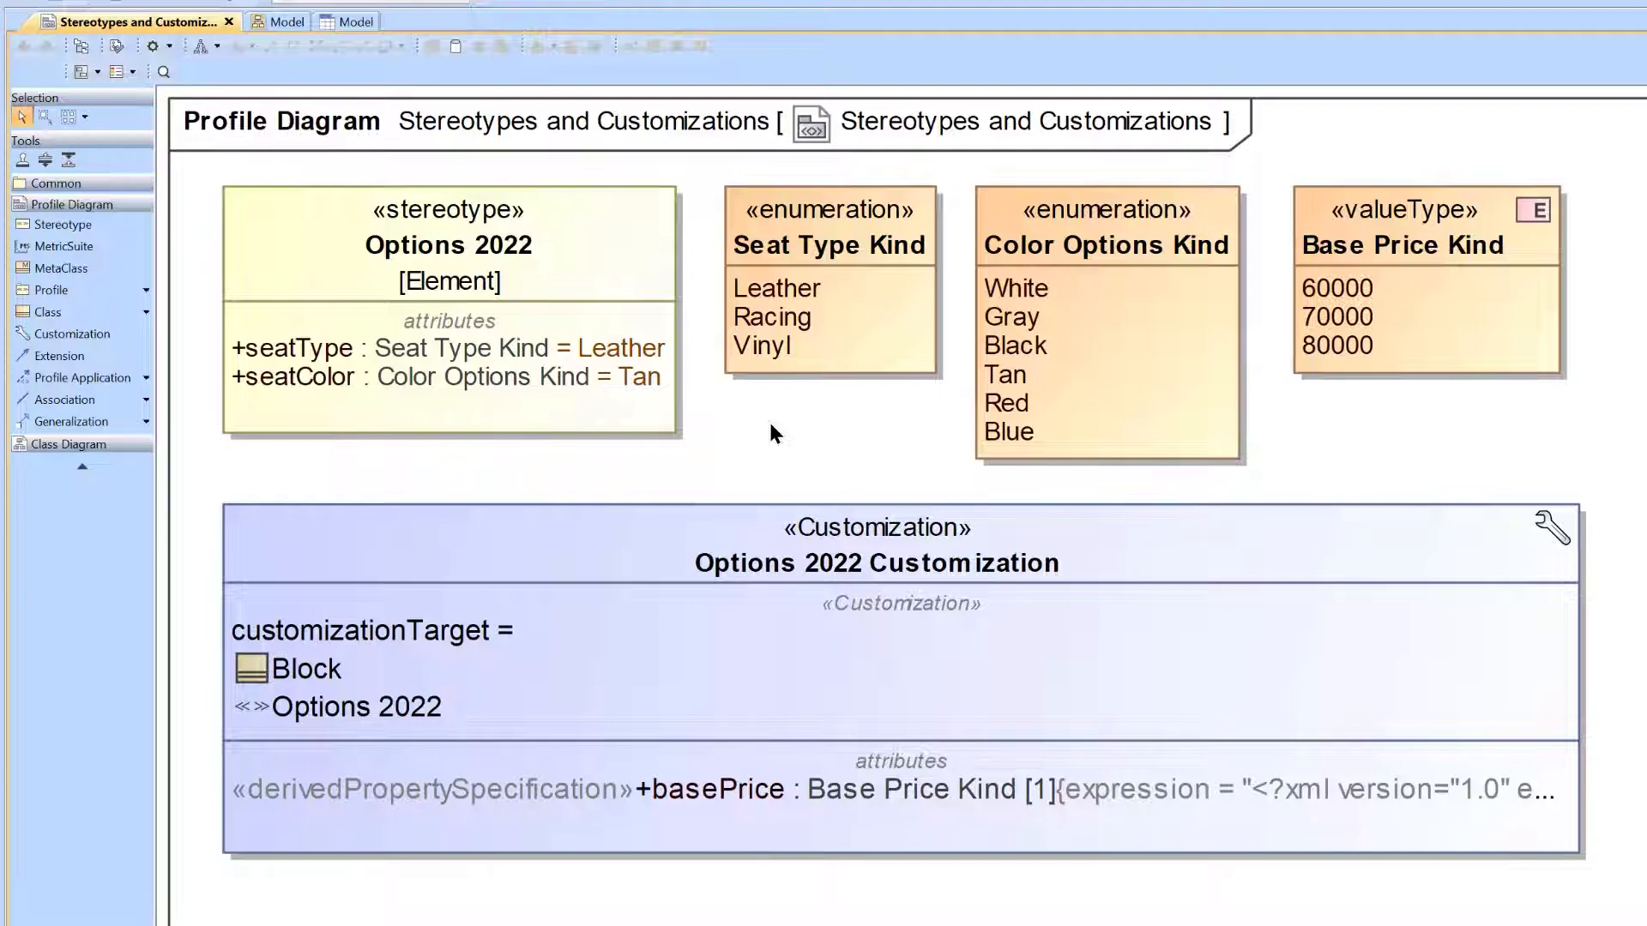
Examine the basePrice attribute and the element creation options of Options 2022 Customization.
{"action": "left_click", "coordinate": [646, 792]}
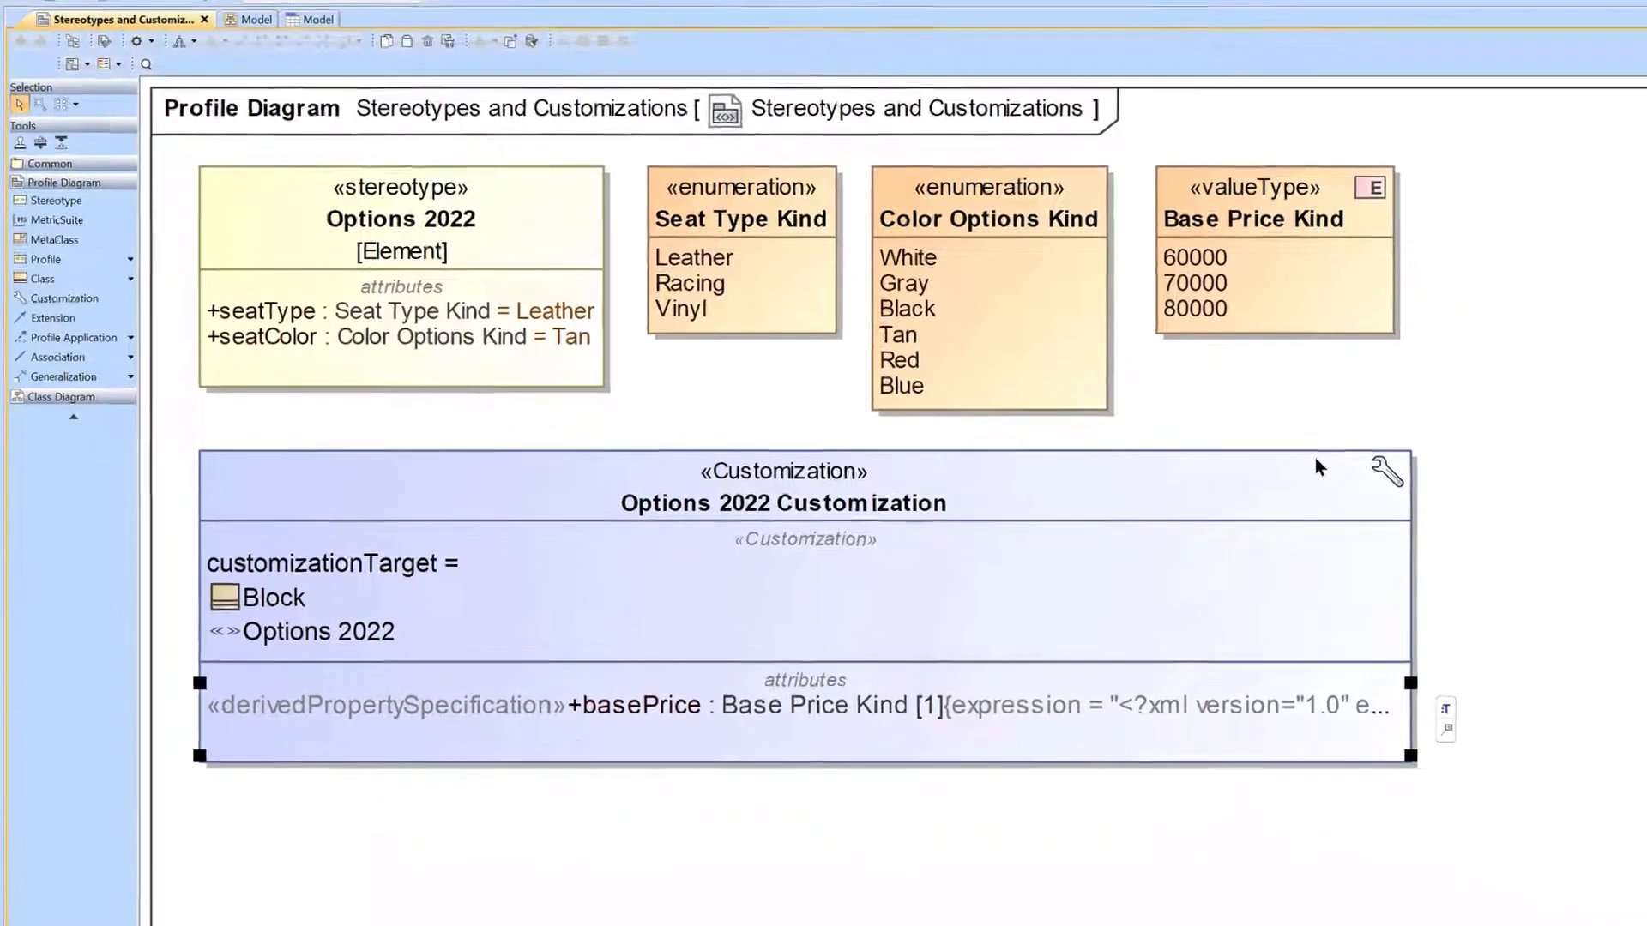
{"action": "left_click", "coordinate": [1505, 523]}
{"action": "left_click", "coordinate": [1290, 428]}
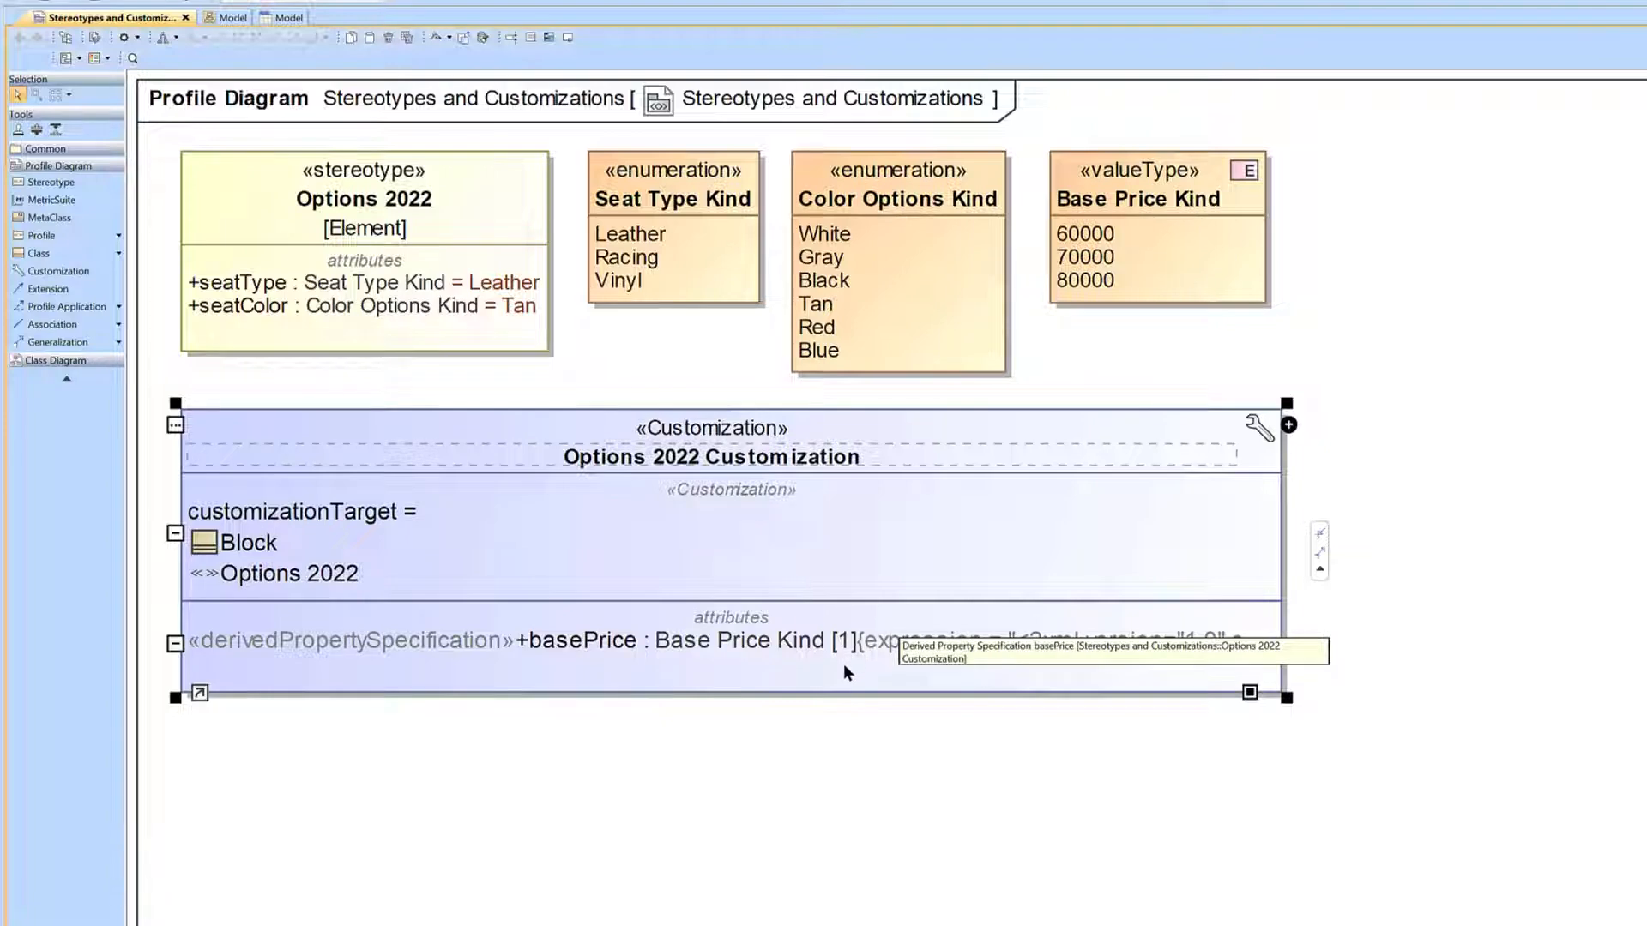
{"action": "left_click", "coordinate": [829, 734]}
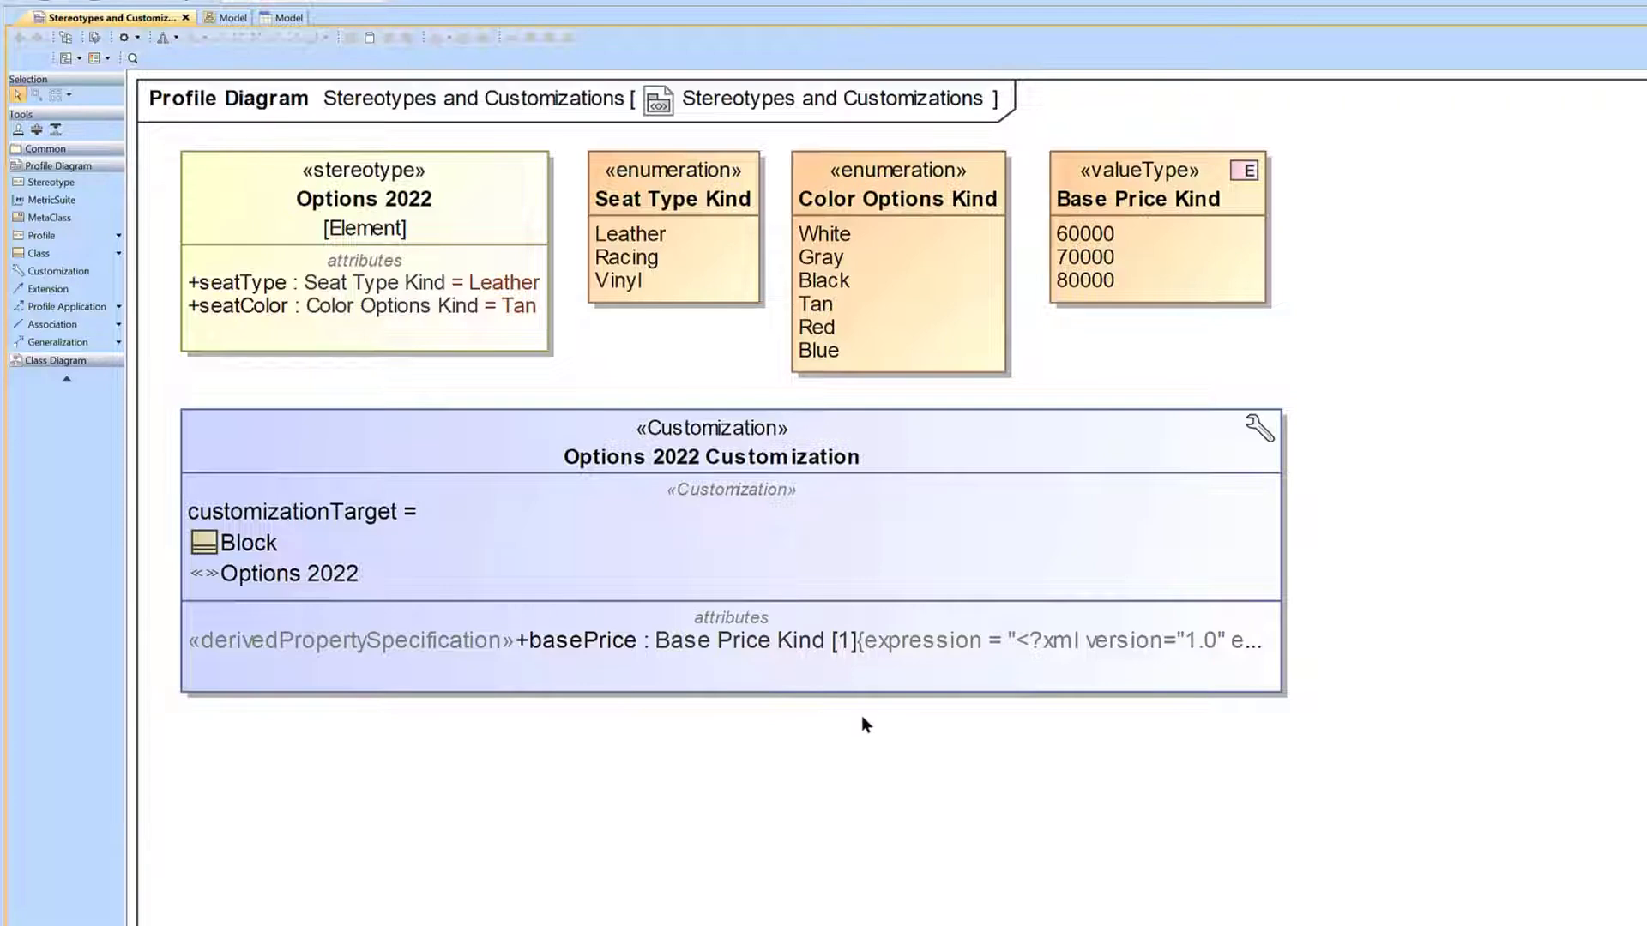
Open the specification of the basePrice derived property and bring up its expression for editing.
{"action": "left_click", "coordinate": [637, 642]}
{"action": "right_click", "coordinate": [636, 642]}
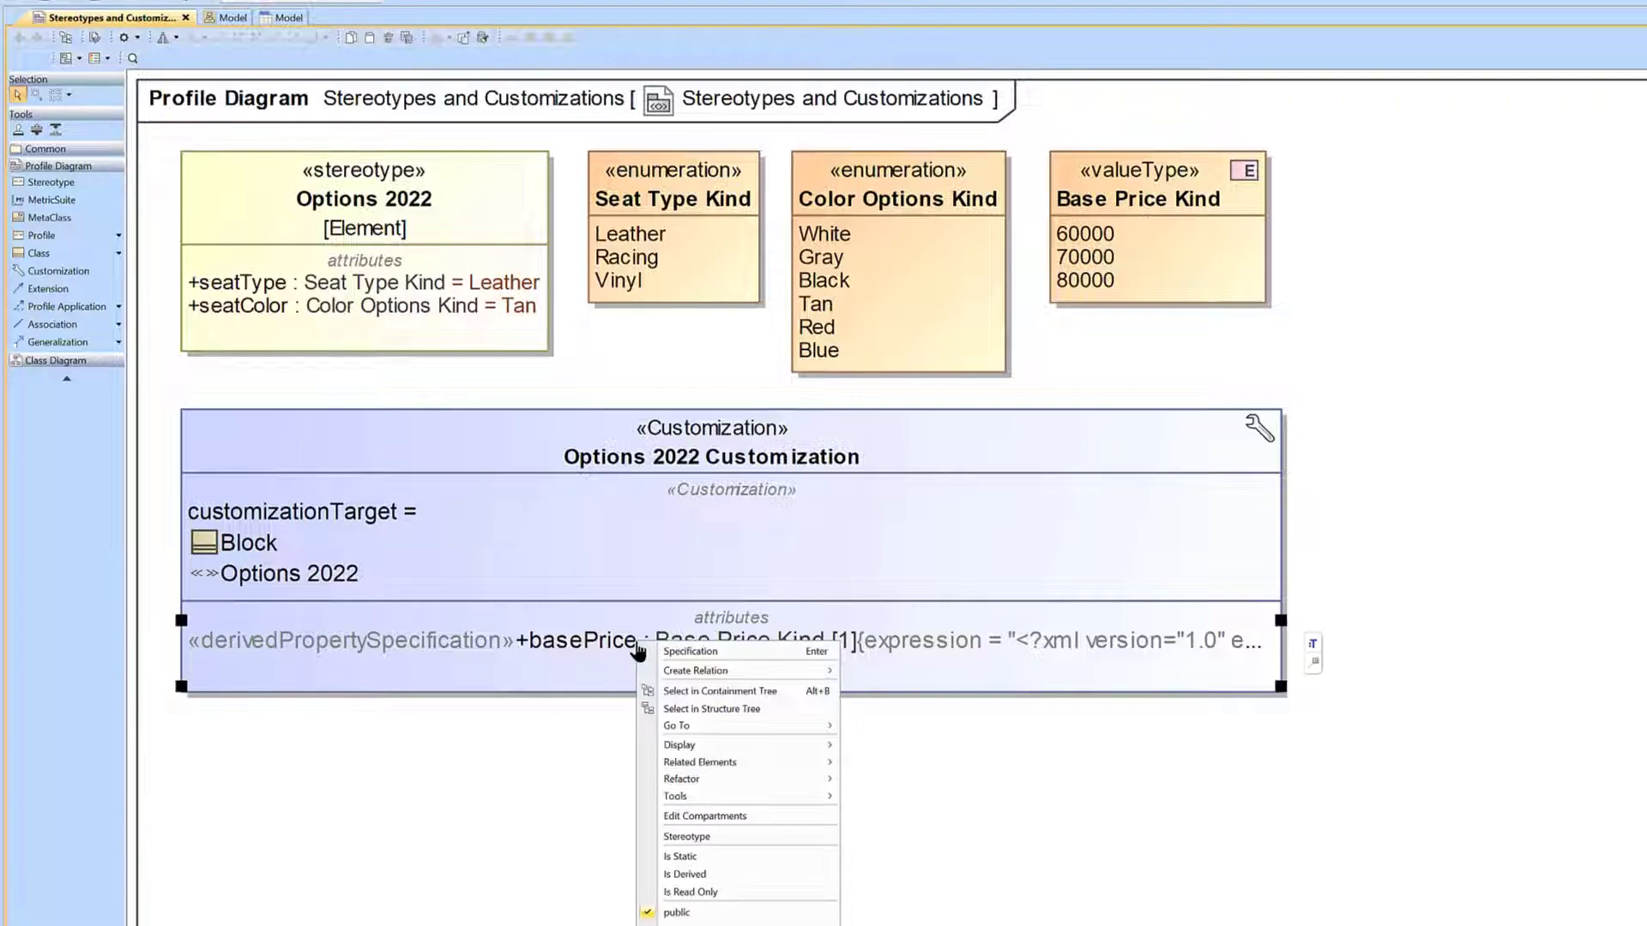
{"action": "left_click", "coordinate": [708, 654]}
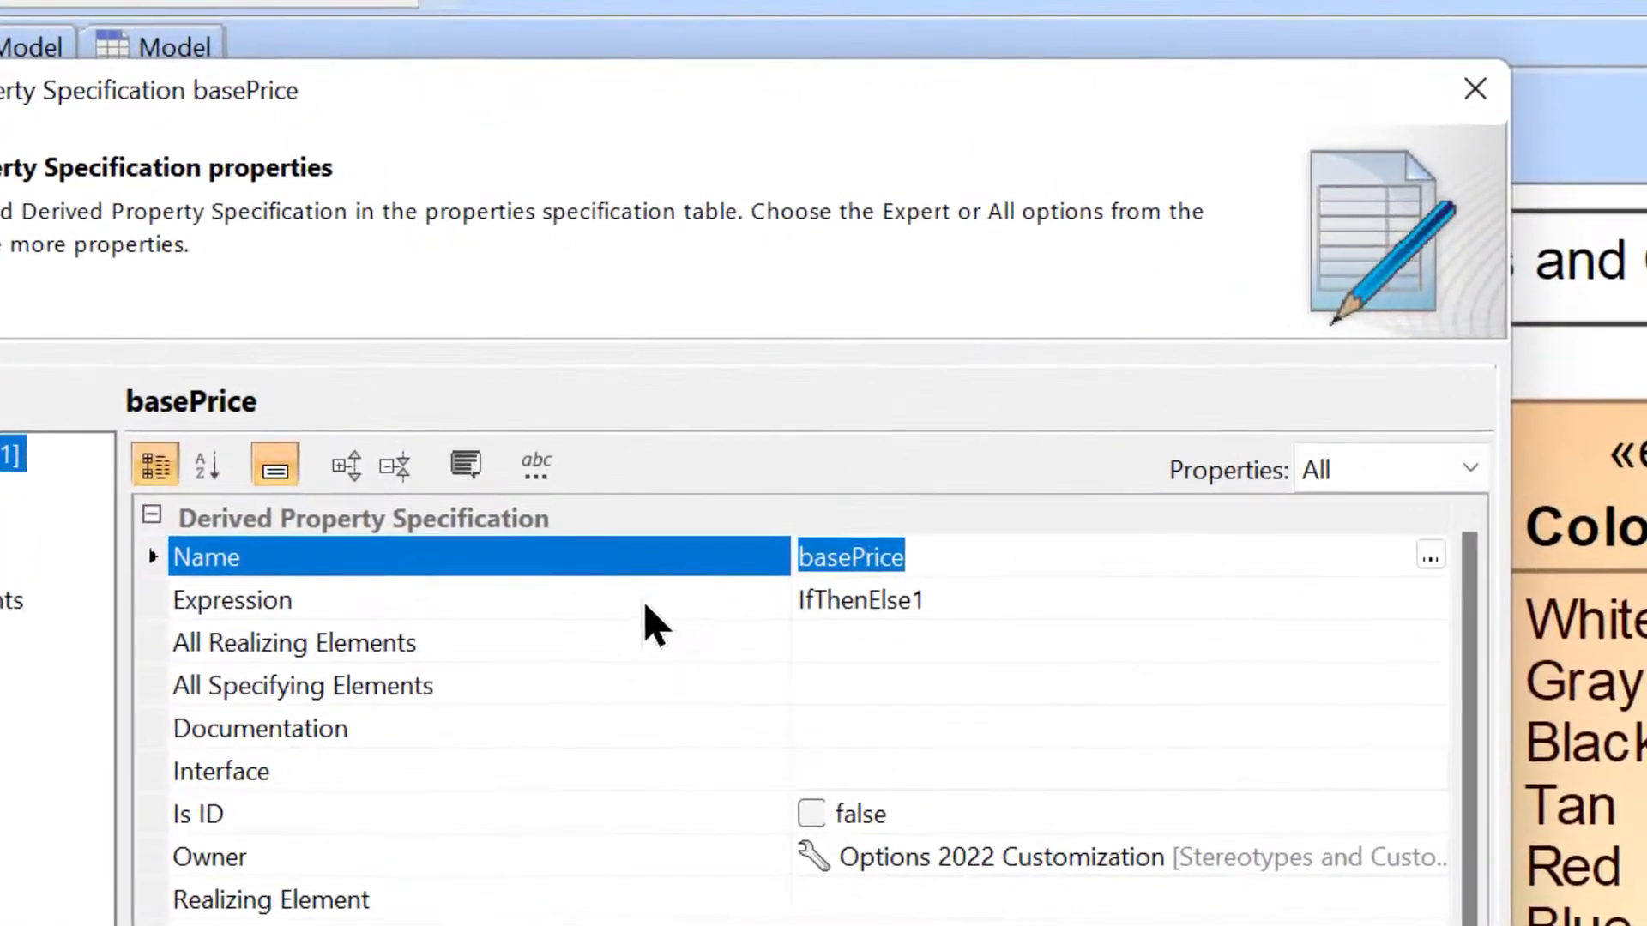
{"action": "left_click", "coordinate": [466, 230]}
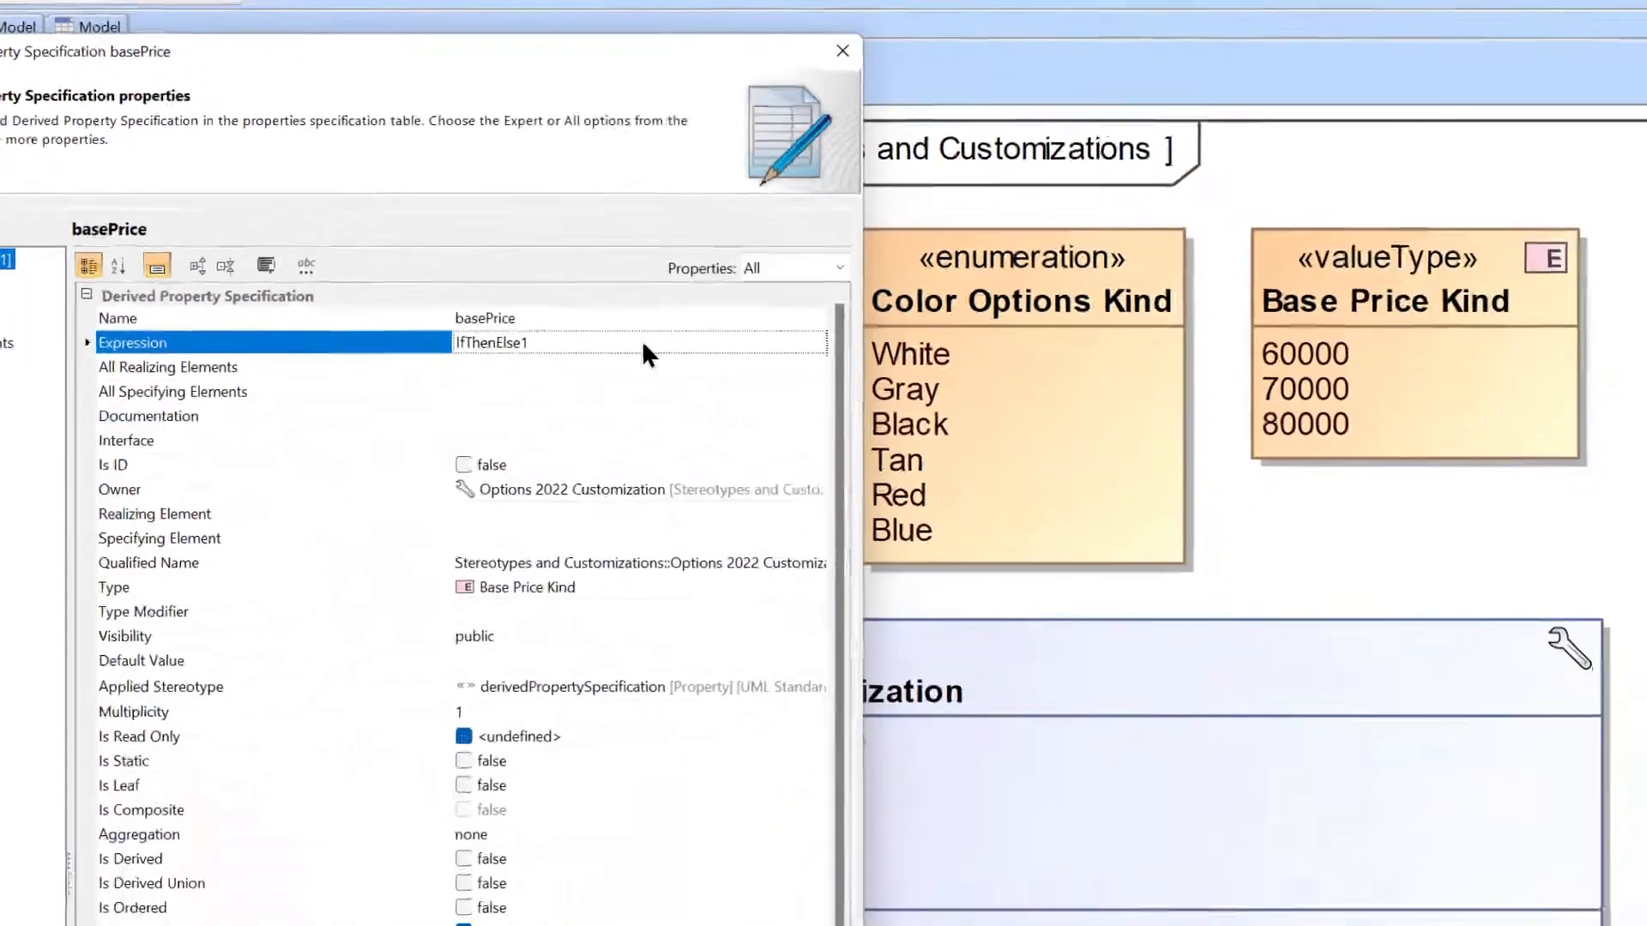
{"action": "left_click", "coordinate": [1354, 600]}
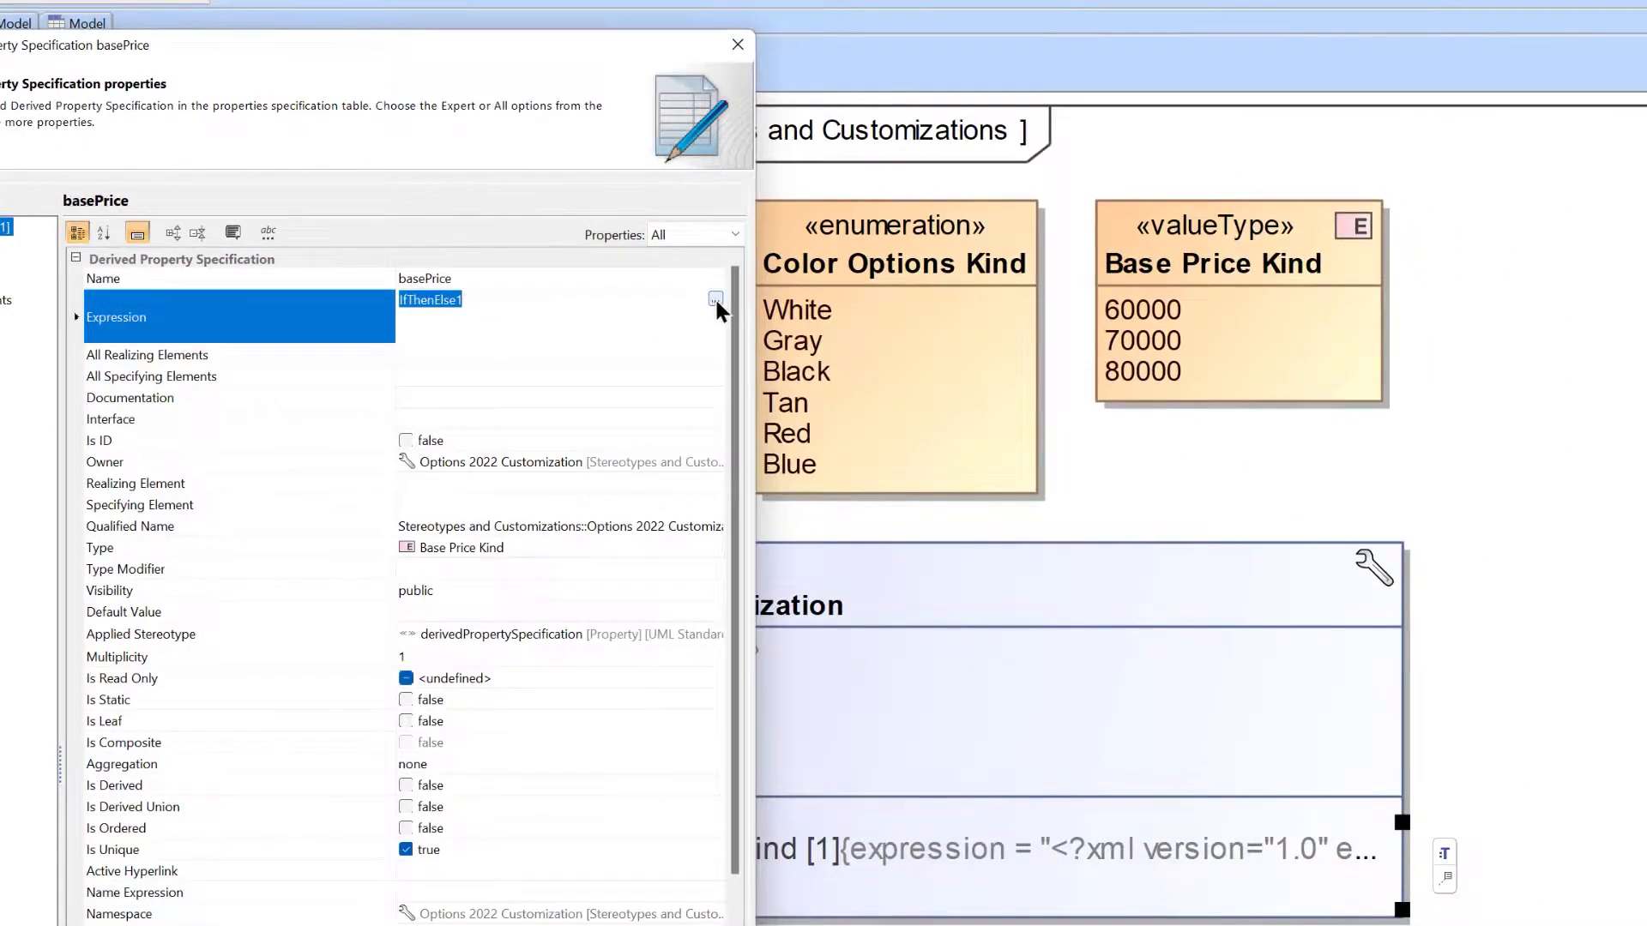
{"action": "left_click", "coordinate": [714, 299]}
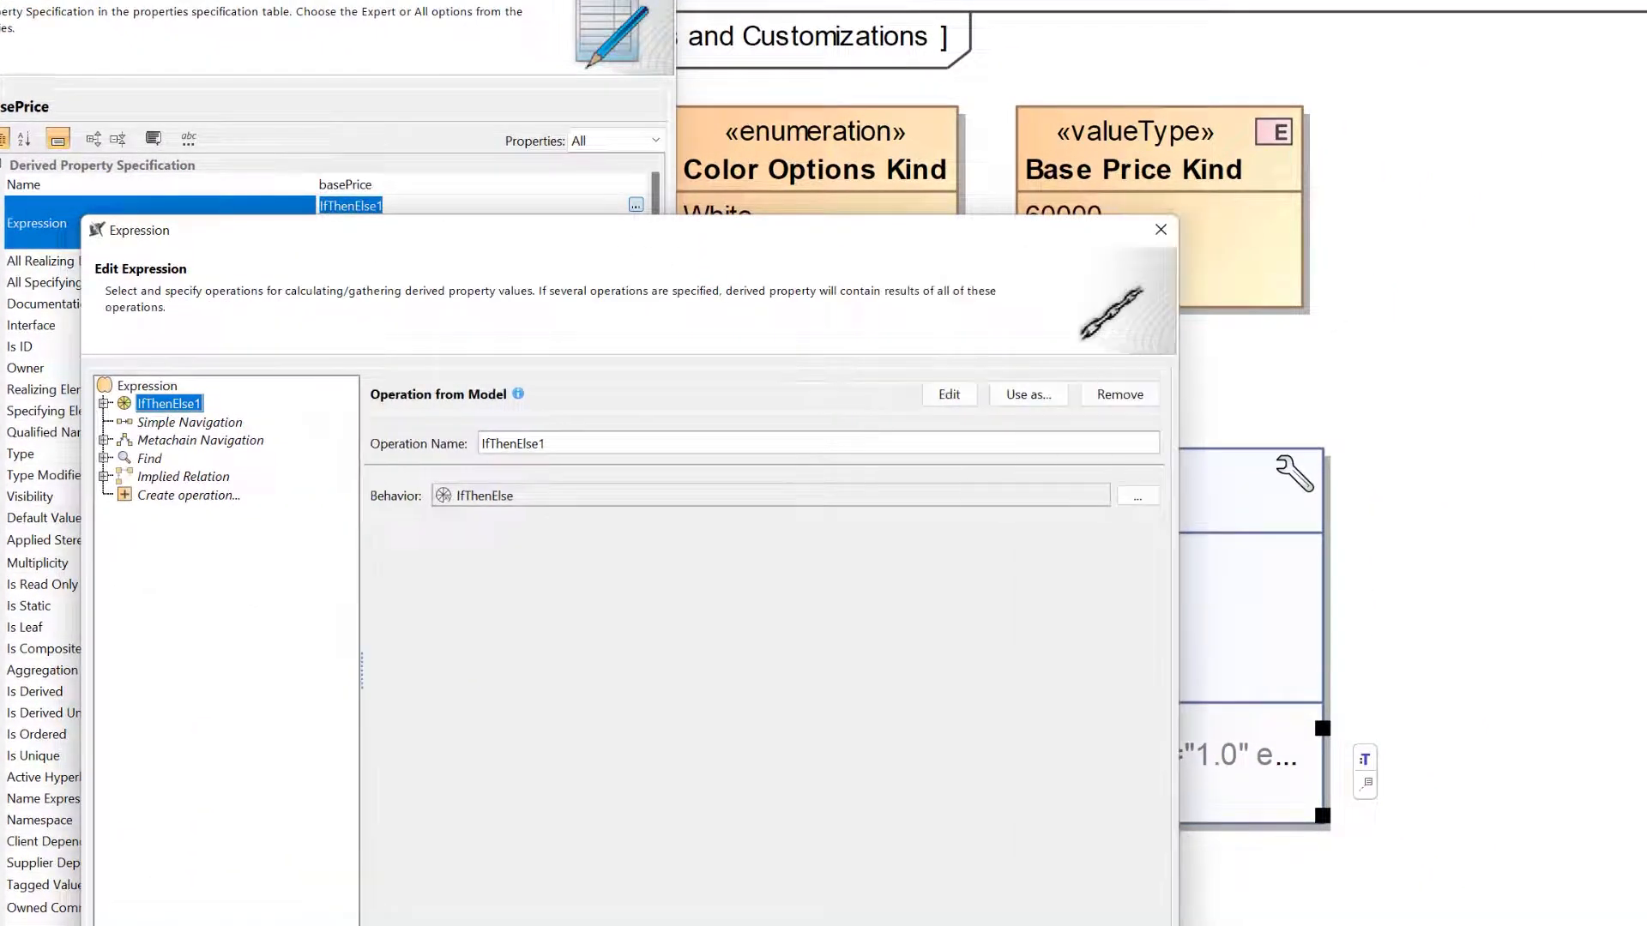
Review the available expression operations and expand IfThenElse1 to examine its condition, then and else branches.
{"action": "left_click", "coordinate": [197, 498]}
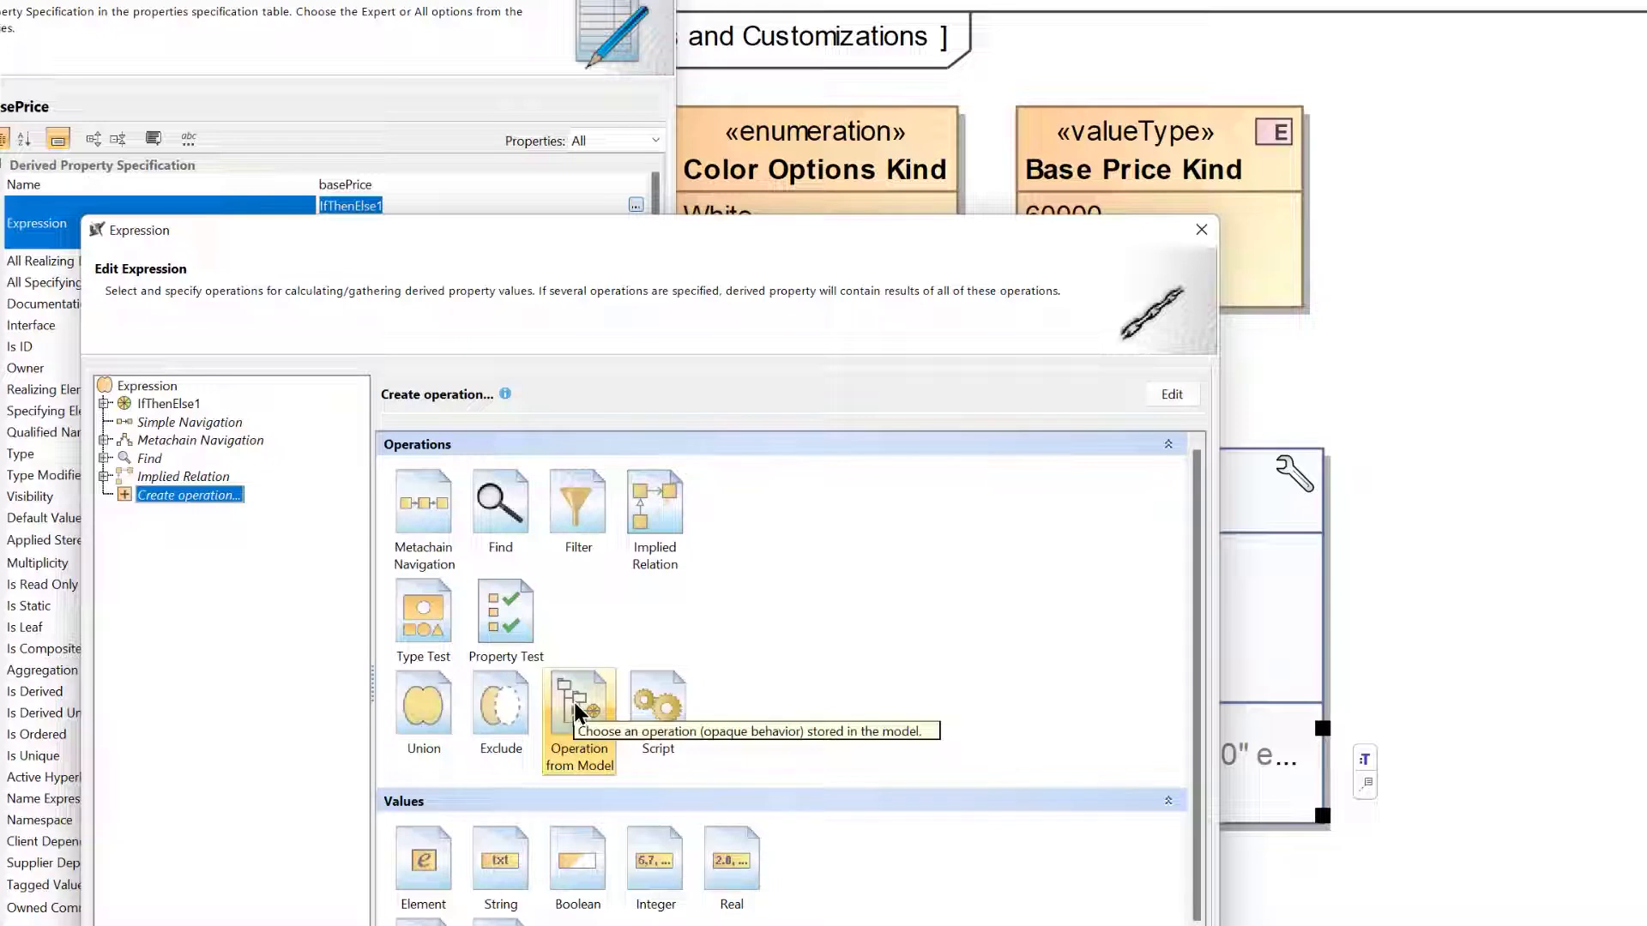
{"action": "left_click", "coordinate": [156, 404]}
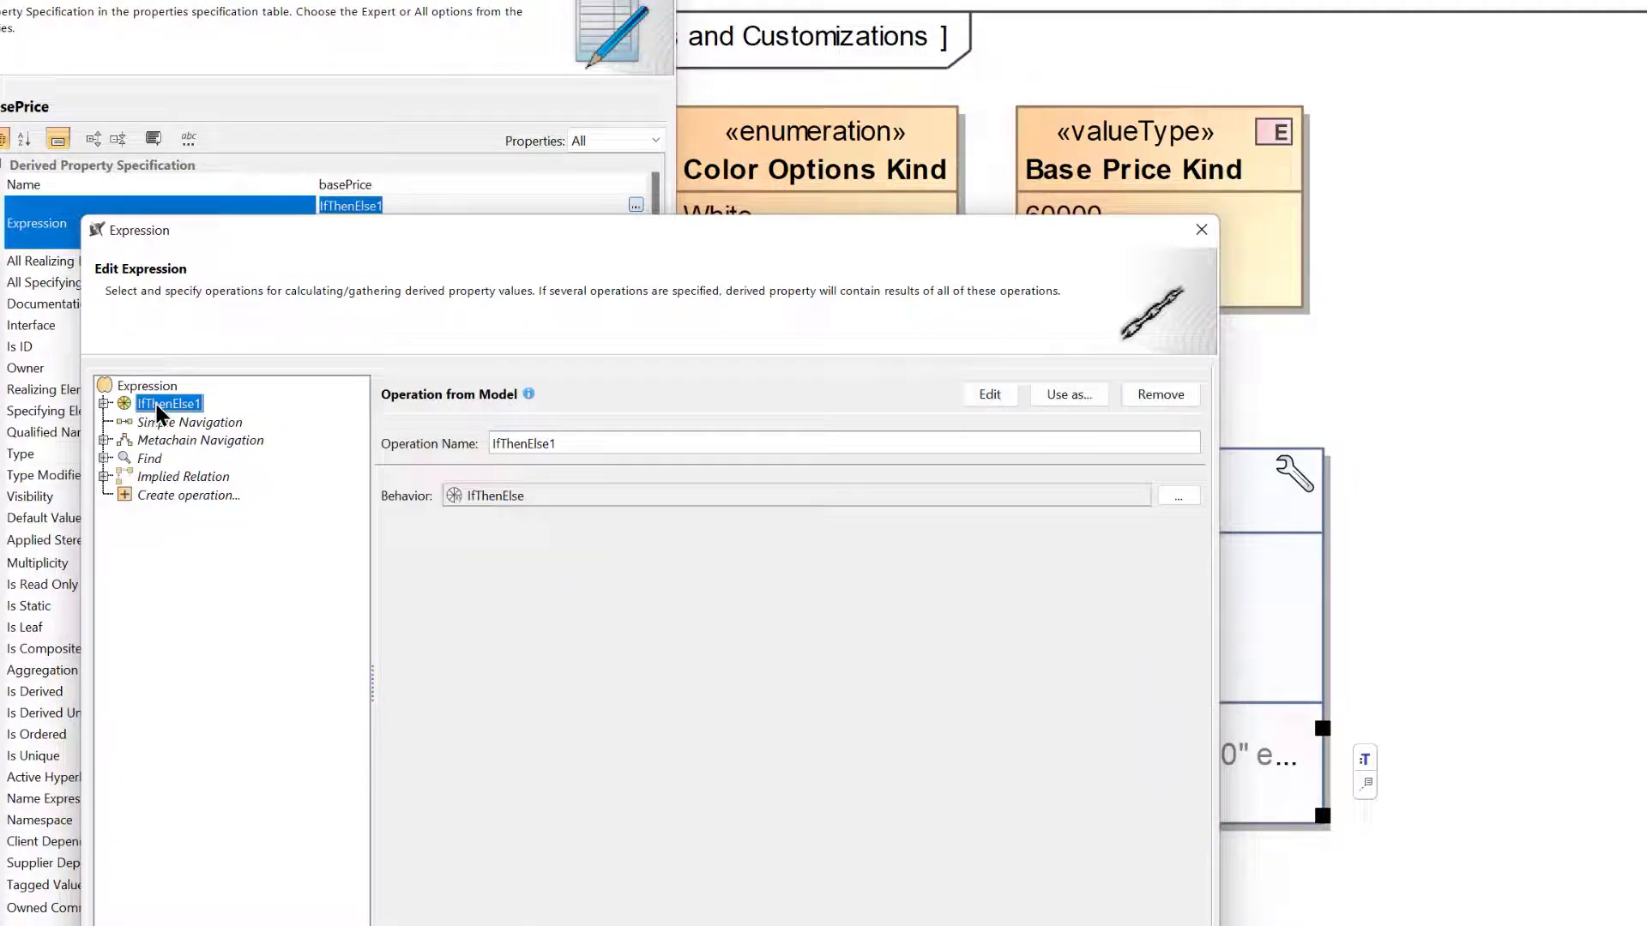
{"action": "left_click", "coordinate": [104, 405]}
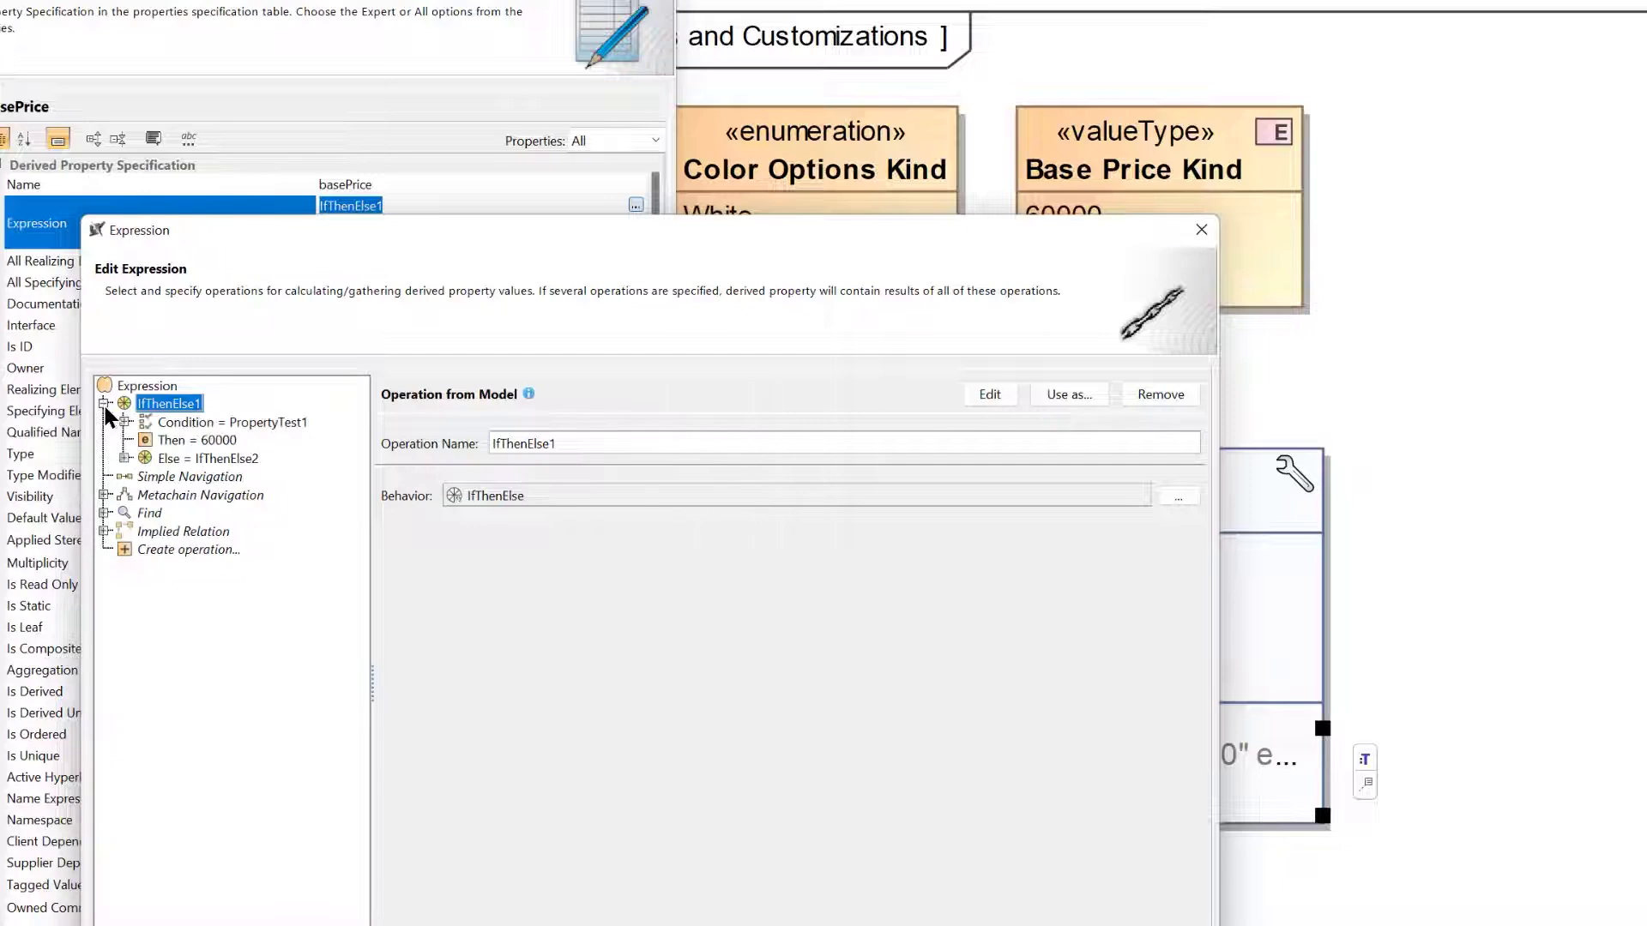
Add an operation from the model to the basePrice expression, using the IfThenElse behavior.
{"action": "left_click", "coordinate": [190, 550]}
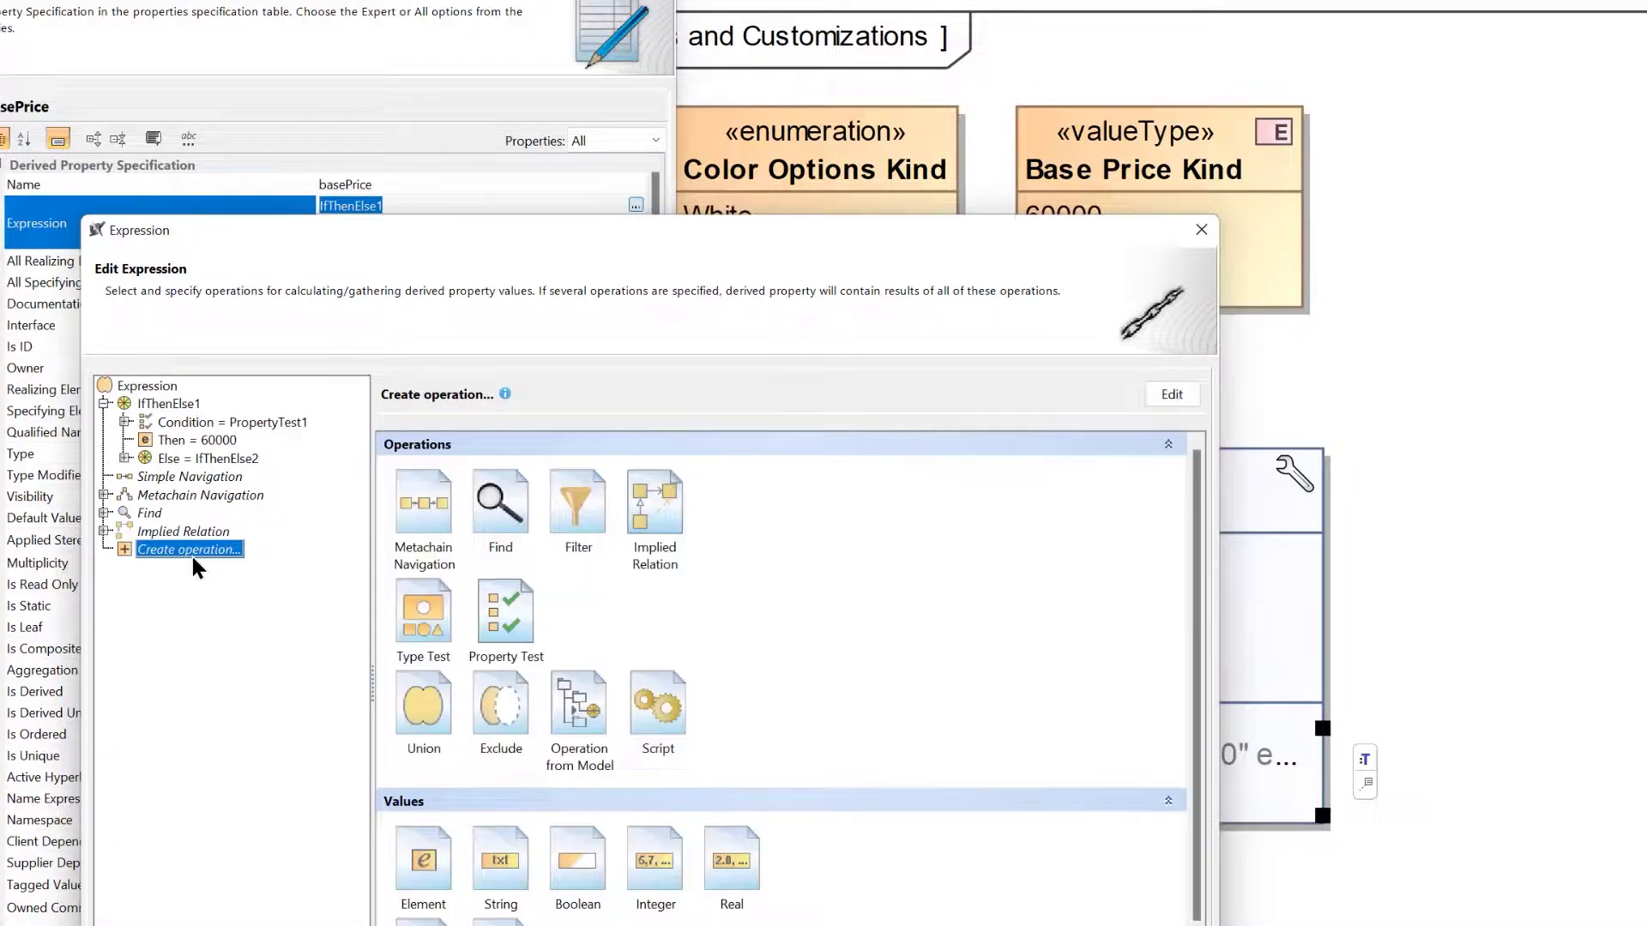
{"action": "left_click", "coordinate": [564, 697]}
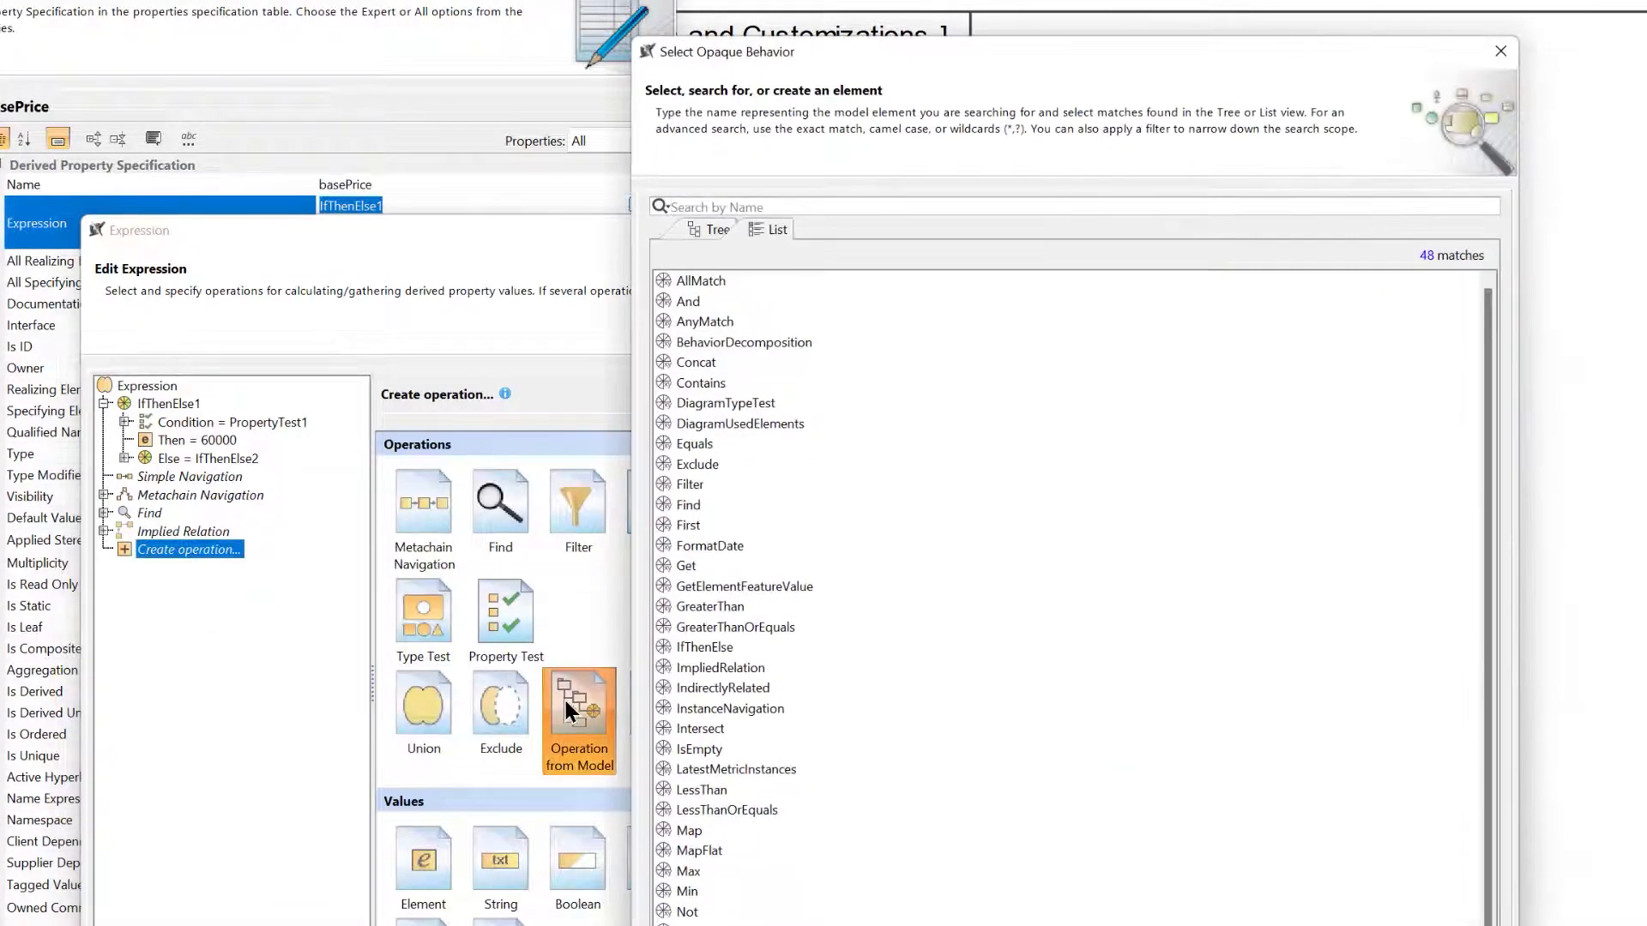
{"action": "type", "text": "if"}
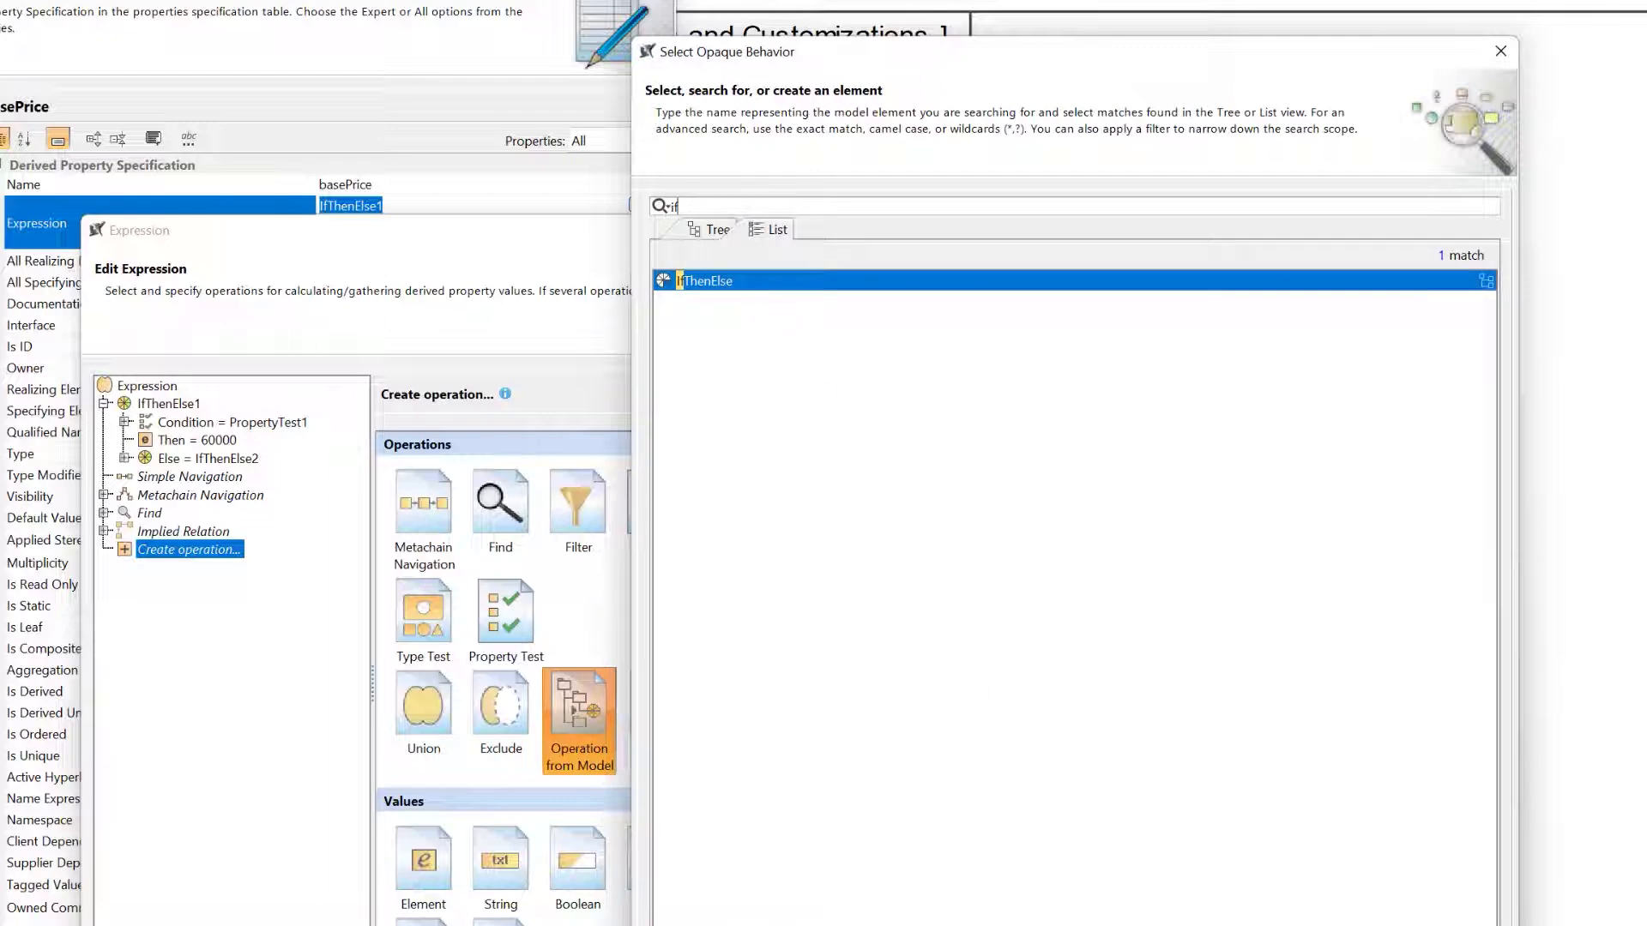
{"action": "key", "text": "Return"}
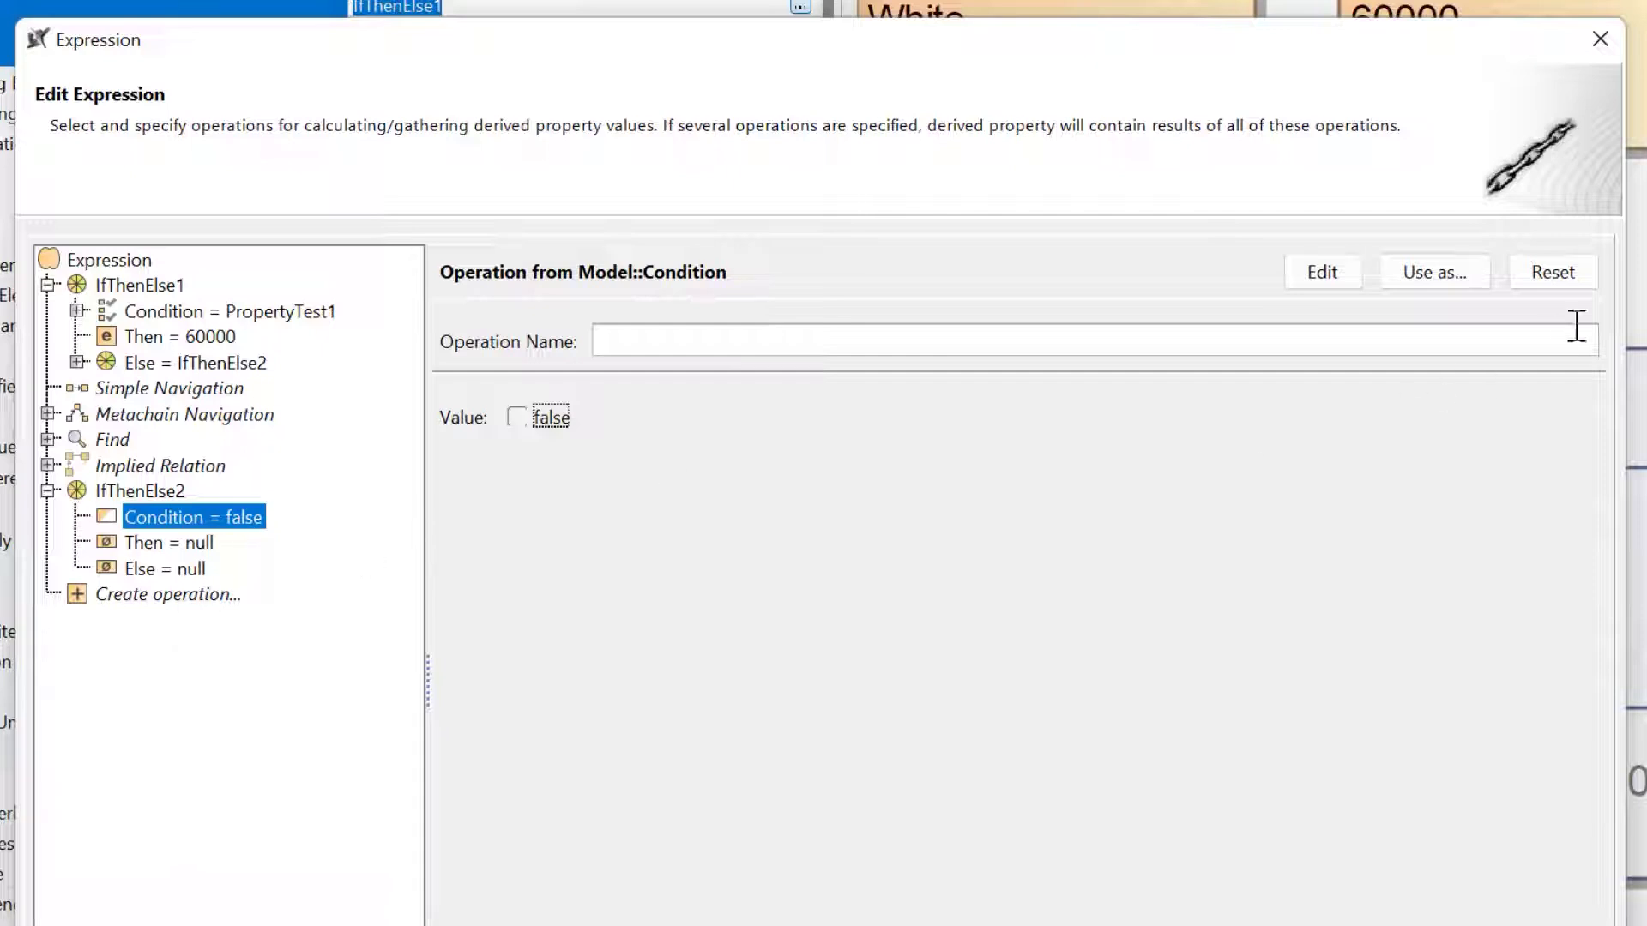
Try a Property Test as the condition of the added IfThenElse operation and close the basePrice specification without keeping the edits.
{"action": "left_click", "coordinate": [1573, 276]}
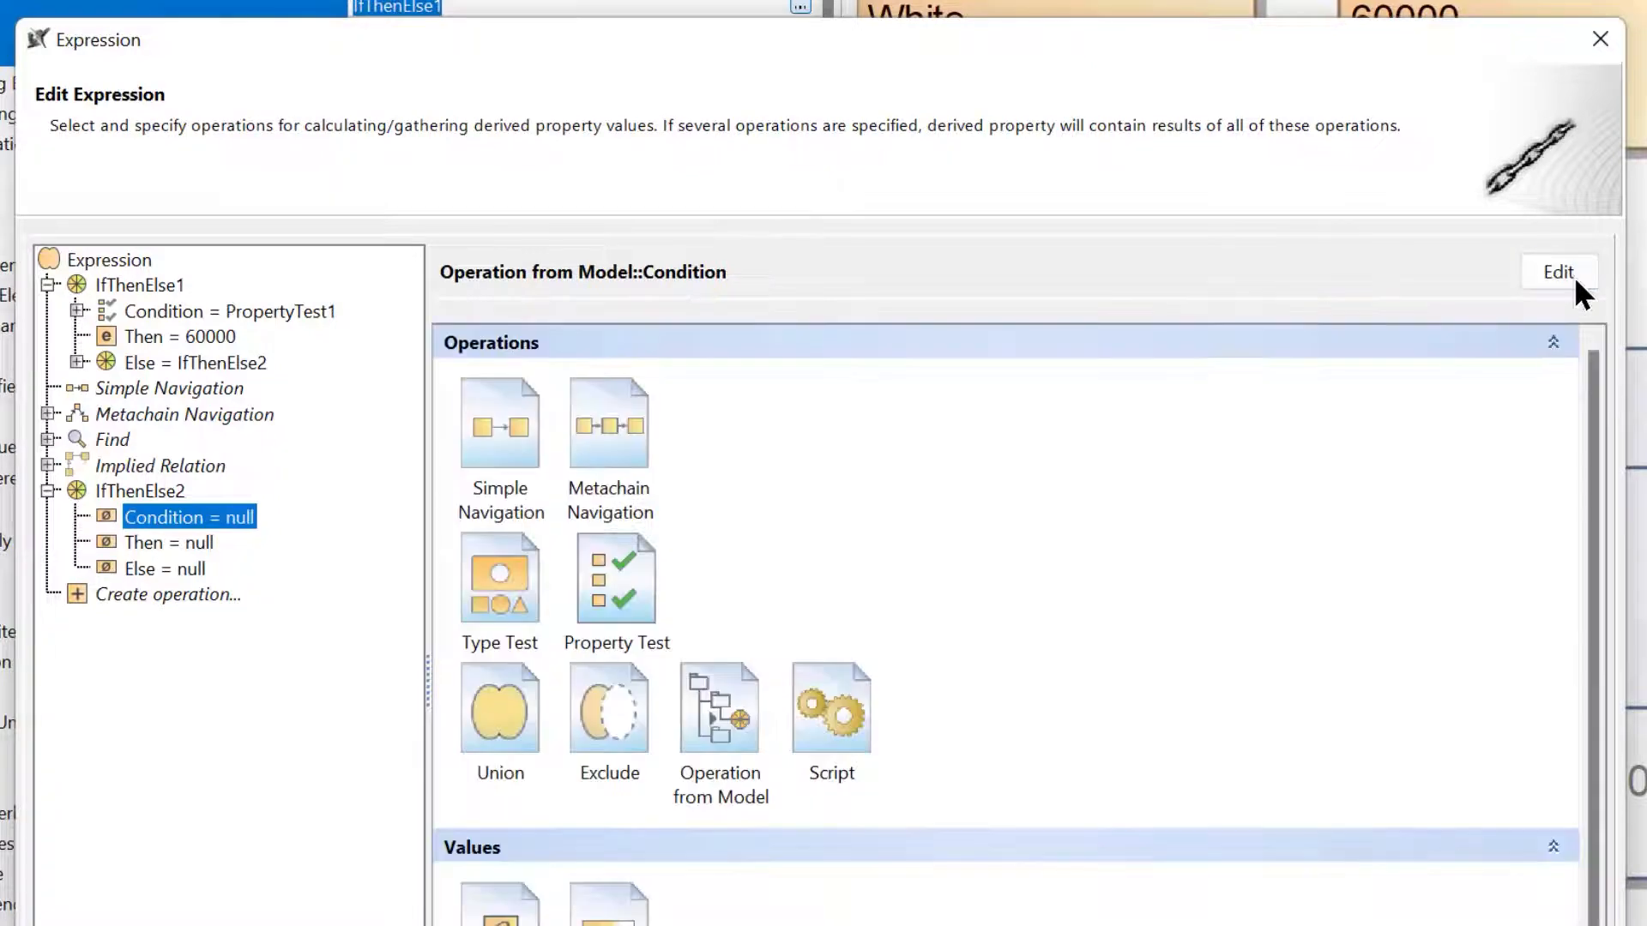
{"action": "left_click", "coordinate": [626, 581]}
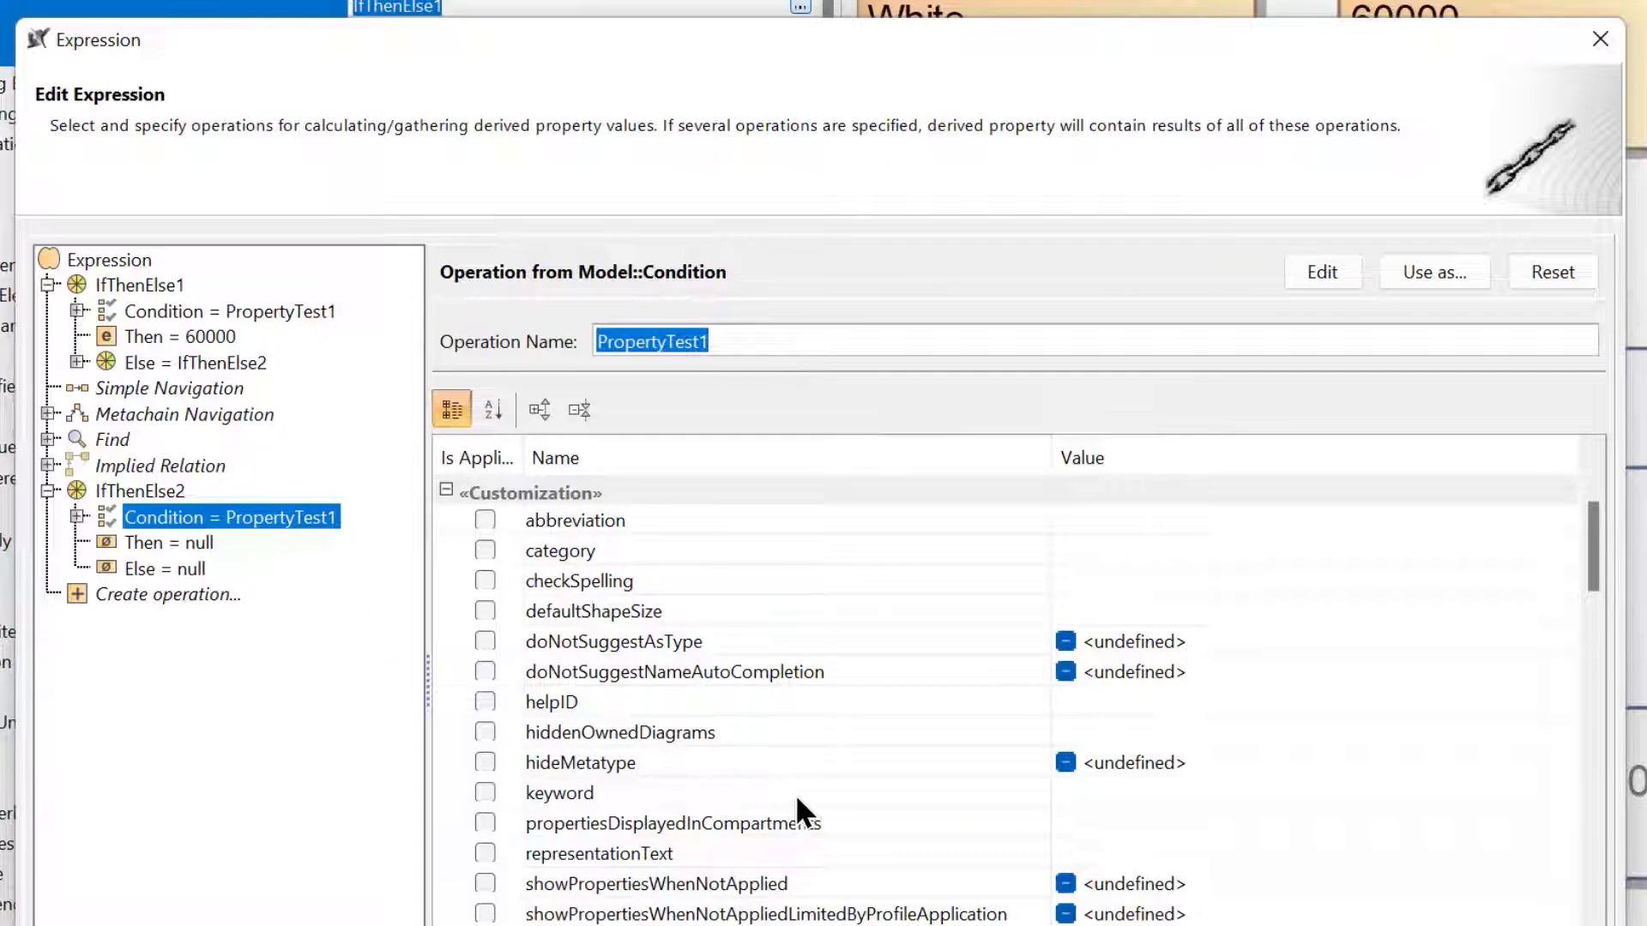
{"action": "scroll", "coordinate": [797, 790], "scroll_direction": "down", "scroll_amount": 3}
{"action": "scroll", "coordinate": [802, 784], "scroll_direction": "down", "scroll_amount": 5}
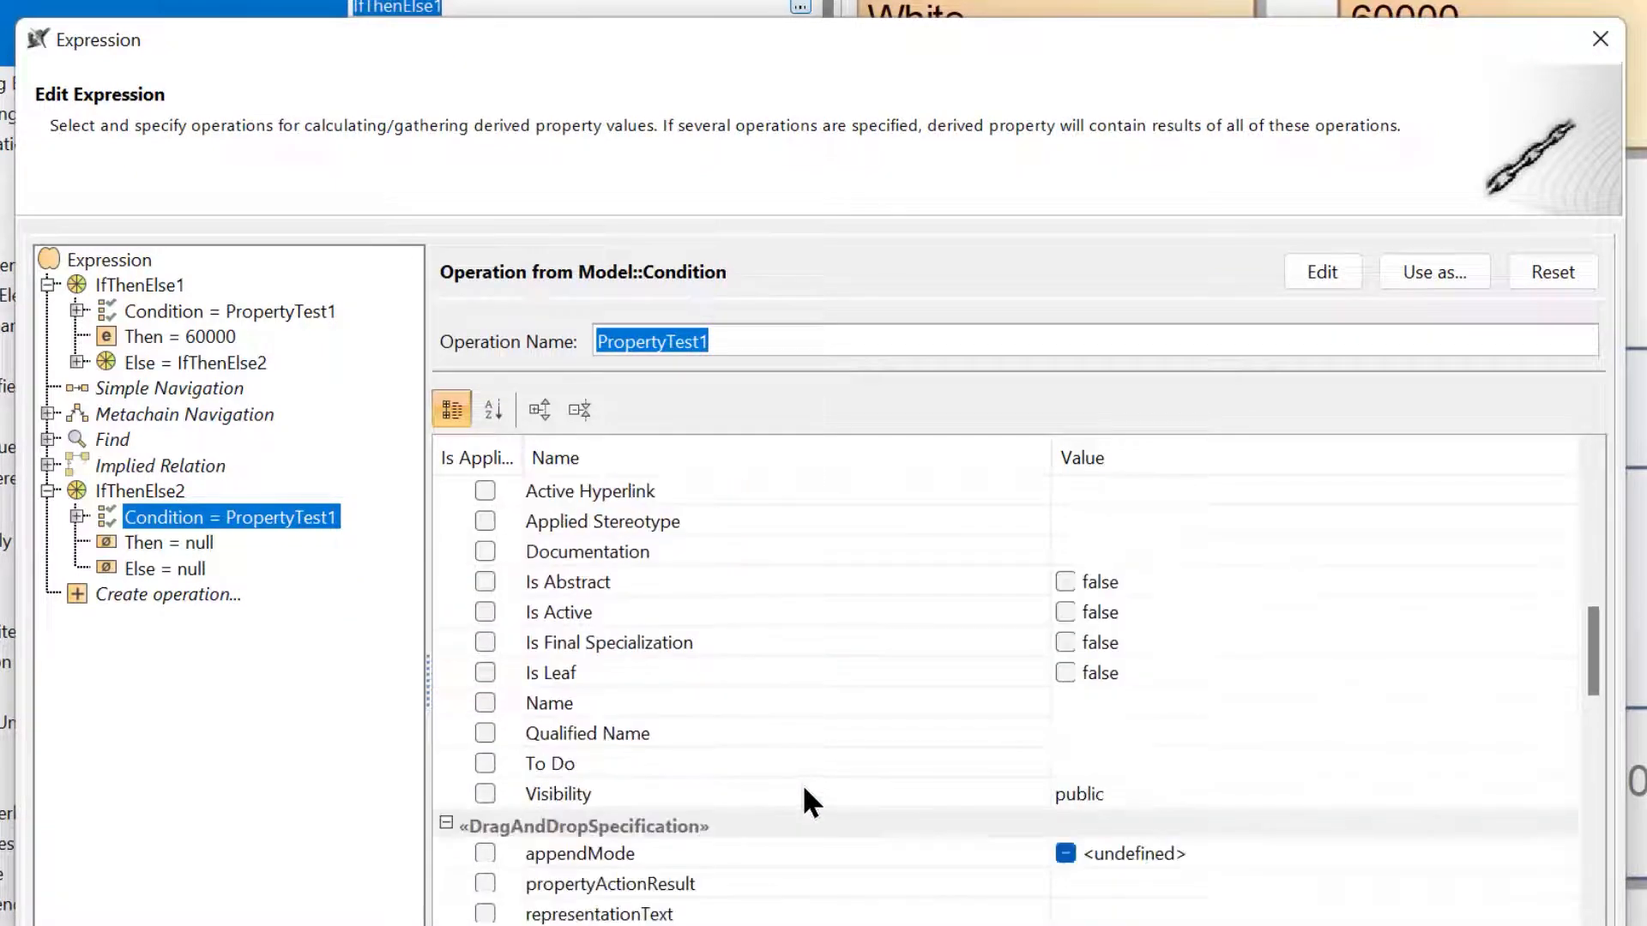
{"action": "scroll", "coordinate": [802, 784], "scroll_direction": "down", "scroll_amount": 3}
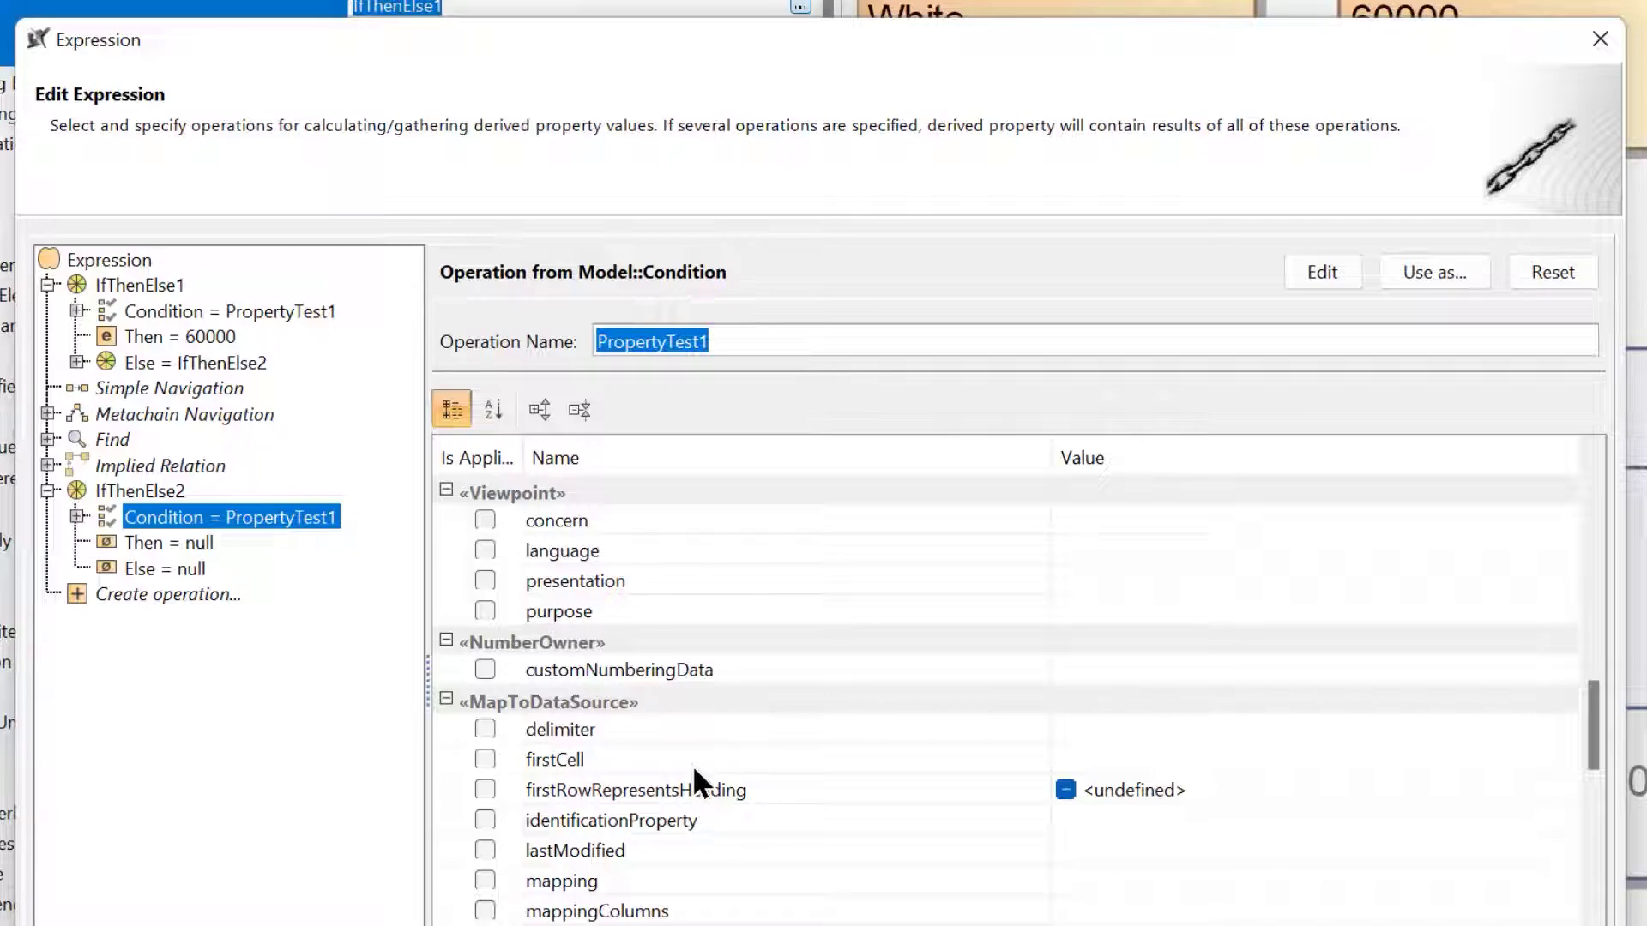
{"action": "scroll", "coordinate": [692, 765], "scroll_direction": "down", "scroll_amount": 2}
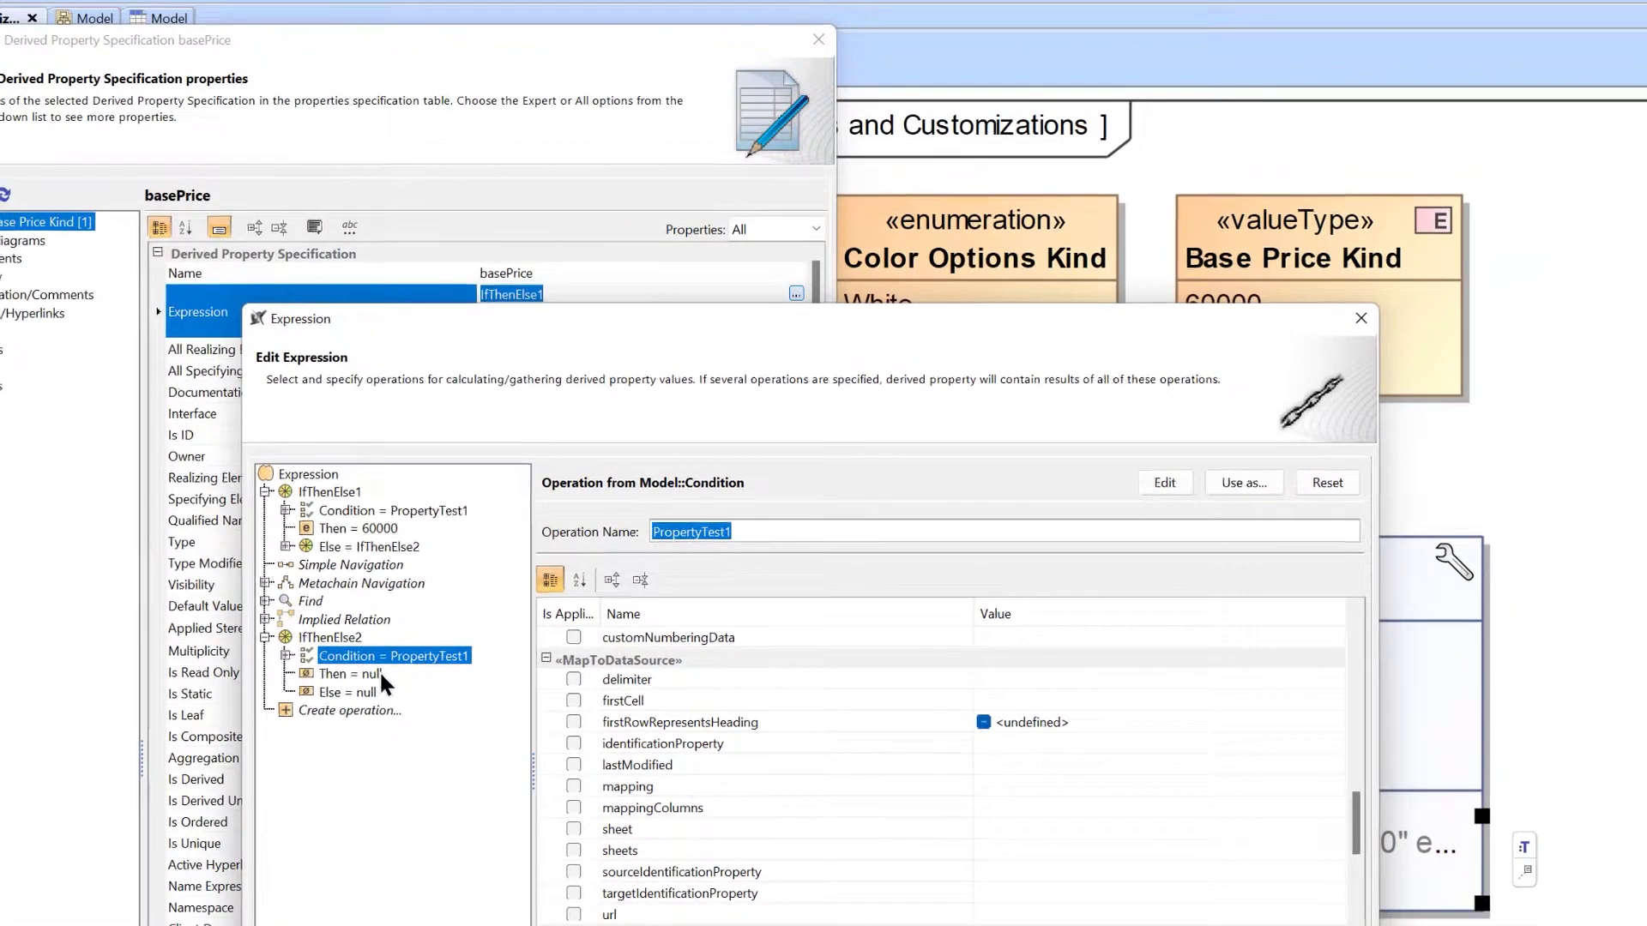
{"action": "scroll", "coordinate": [747, 764], "scroll_direction": "down", "scroll_amount": 1}
{"action": "scroll", "coordinate": [760, 821], "scroll_direction": "down", "scroll_amount": 2}
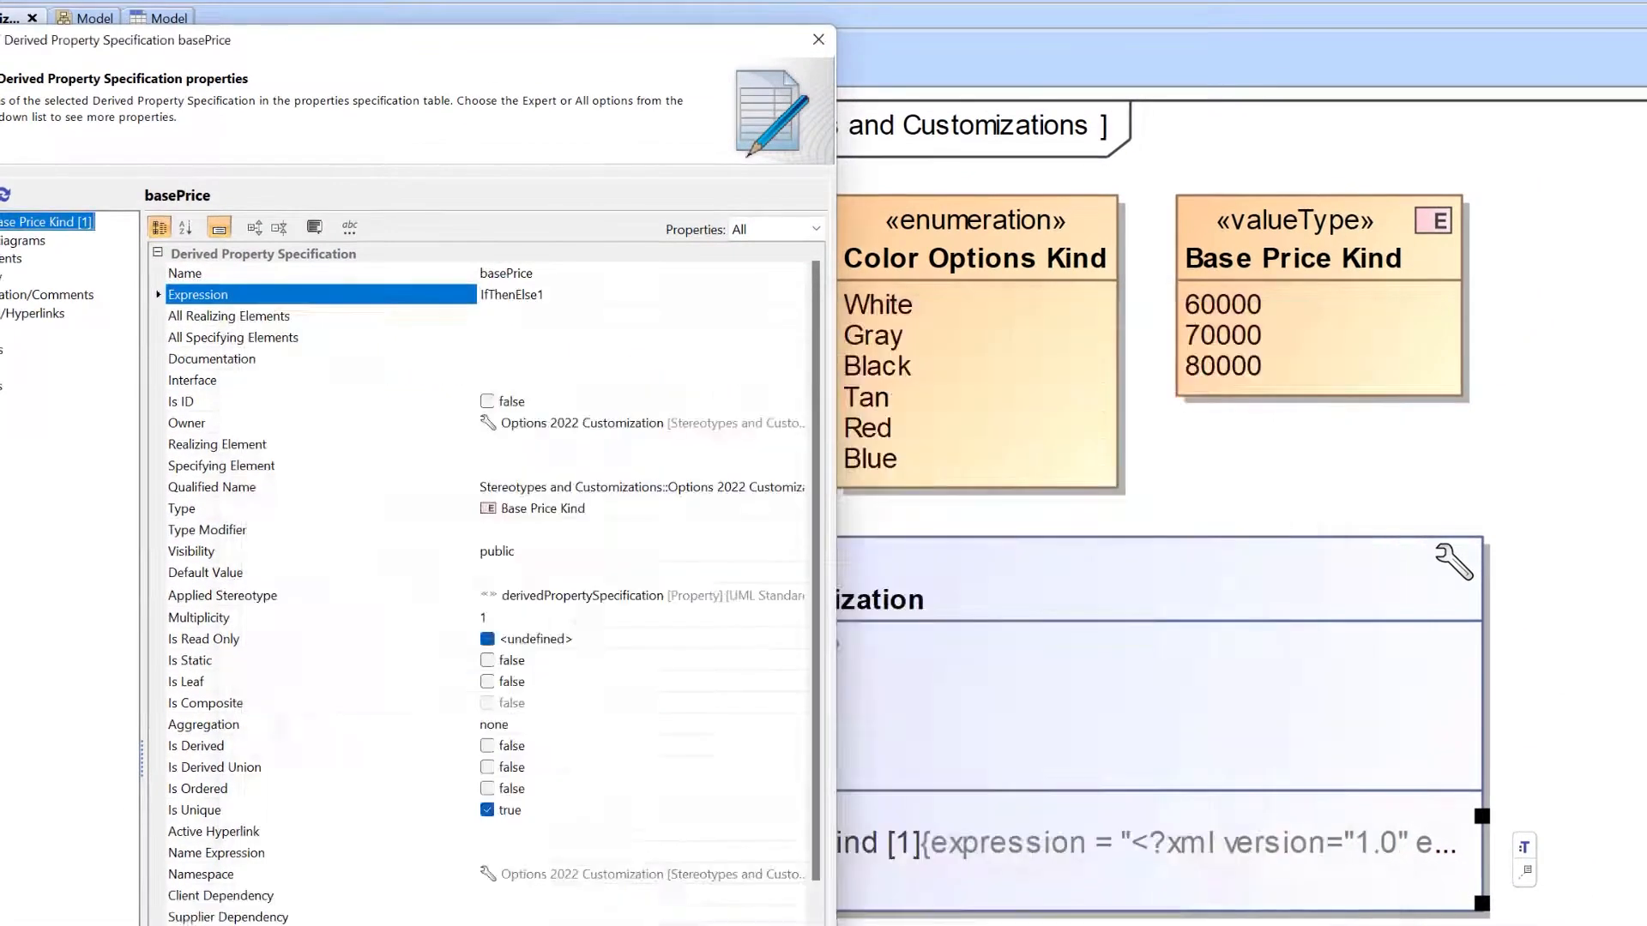
{"action": "left_click", "coordinate": [818, 40]}
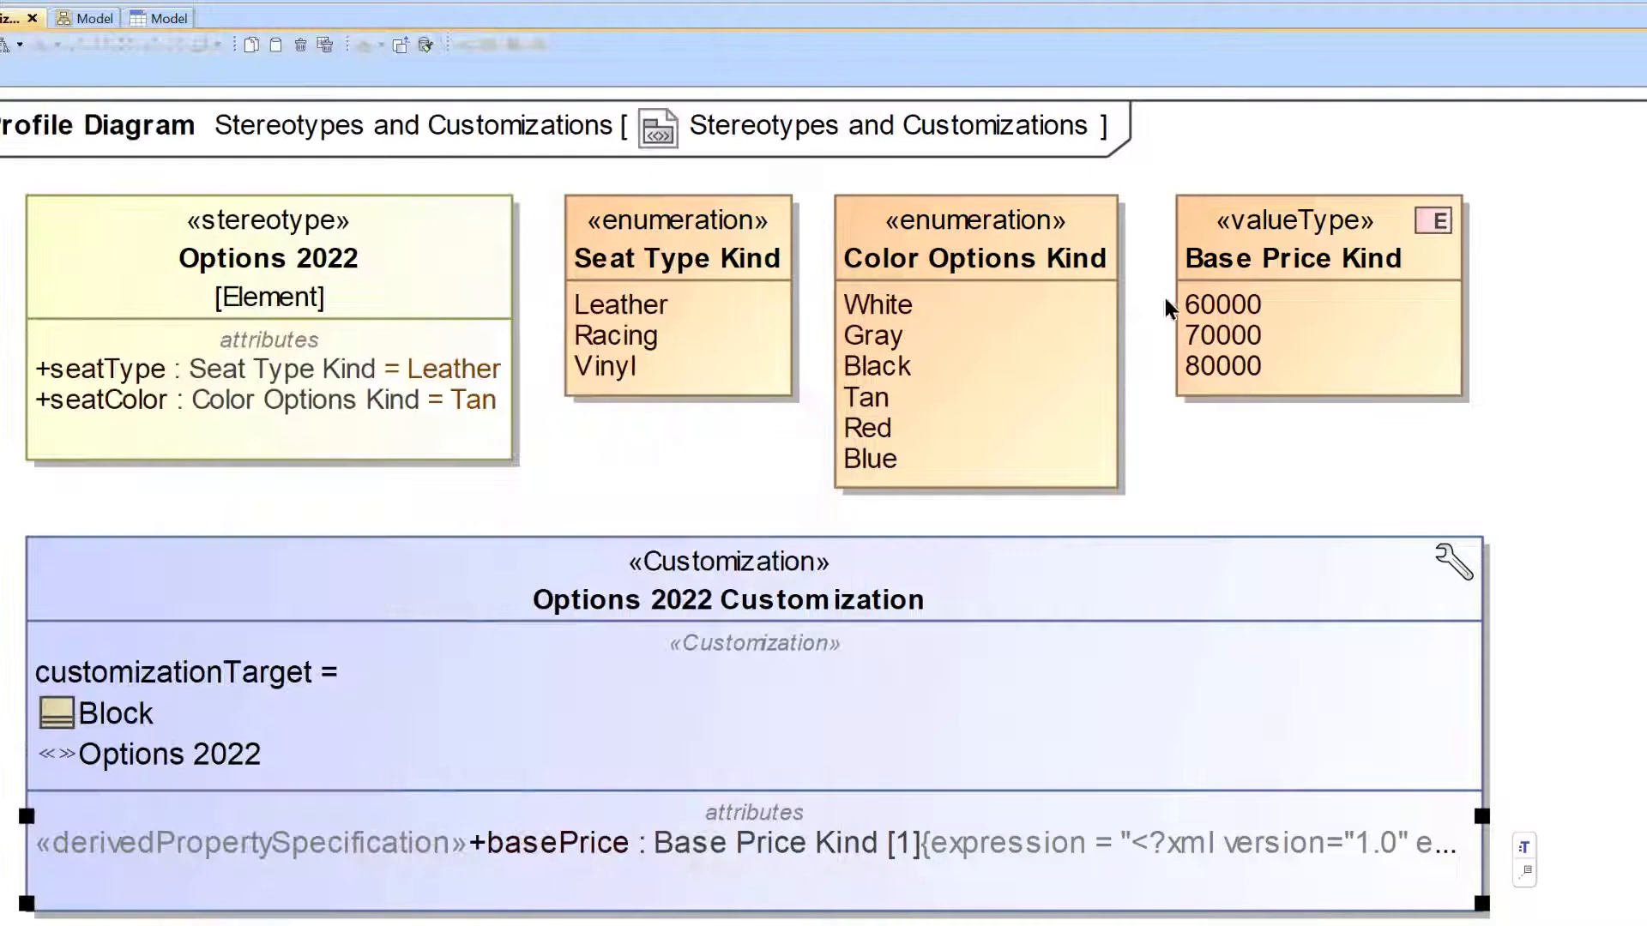
{"action": "left_click", "coordinate": [1246, 444]}
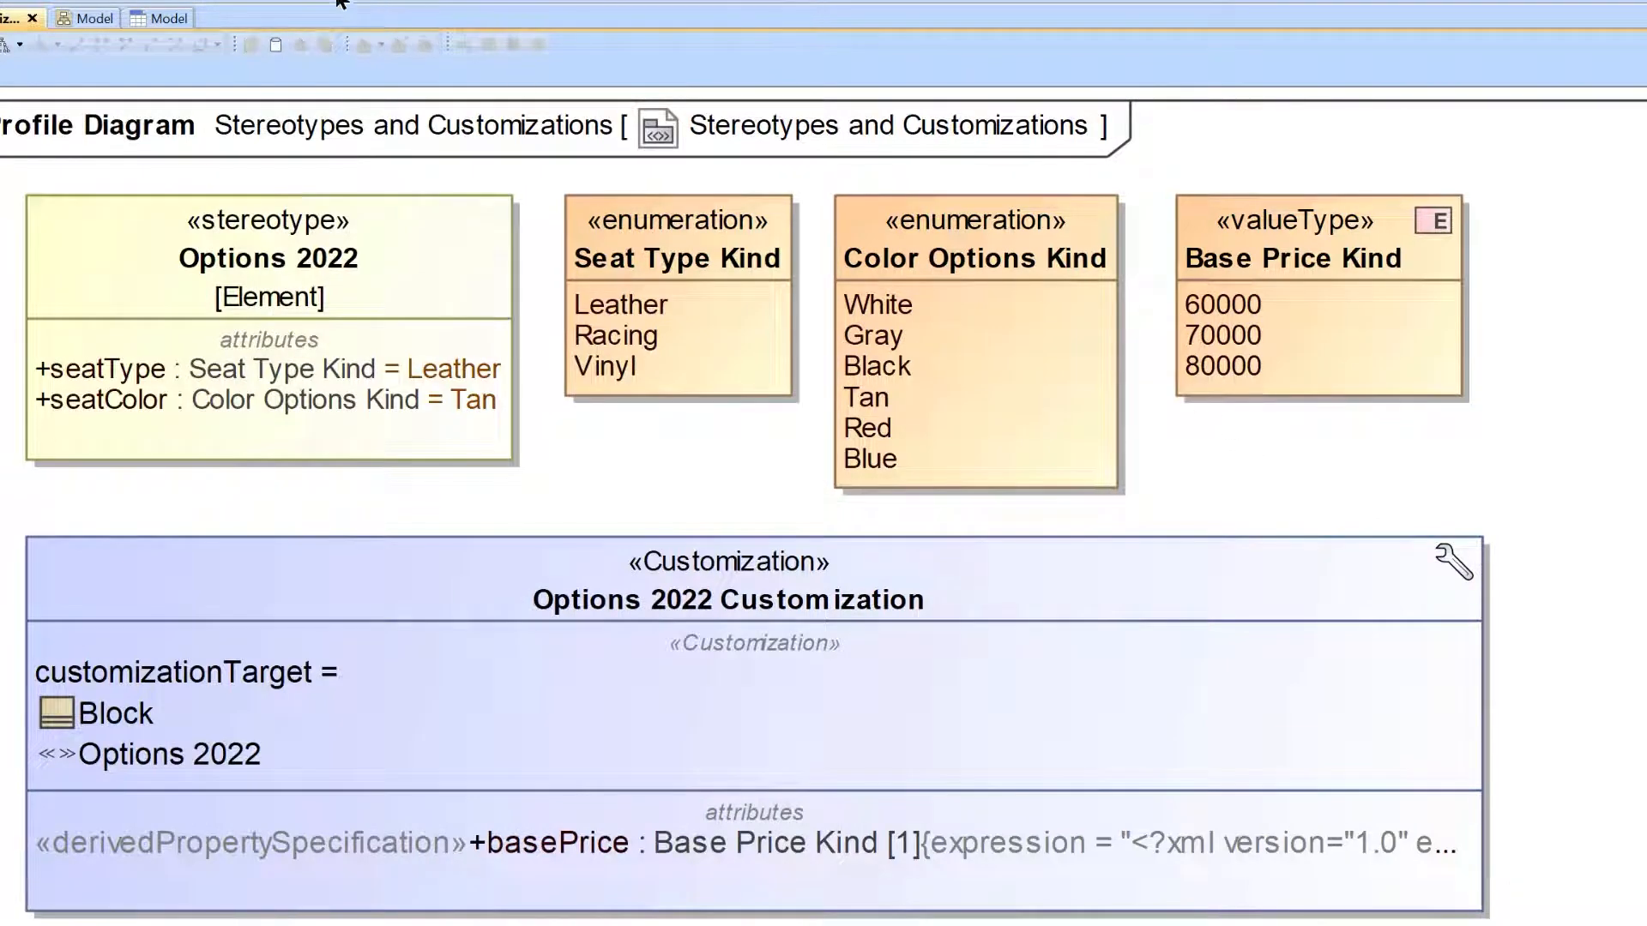
Add a derived property specification named seatPrice to Options 2022 Customization and assign Base Price Kind as its type.
{"action": "left_click", "coordinate": [478, 592]}
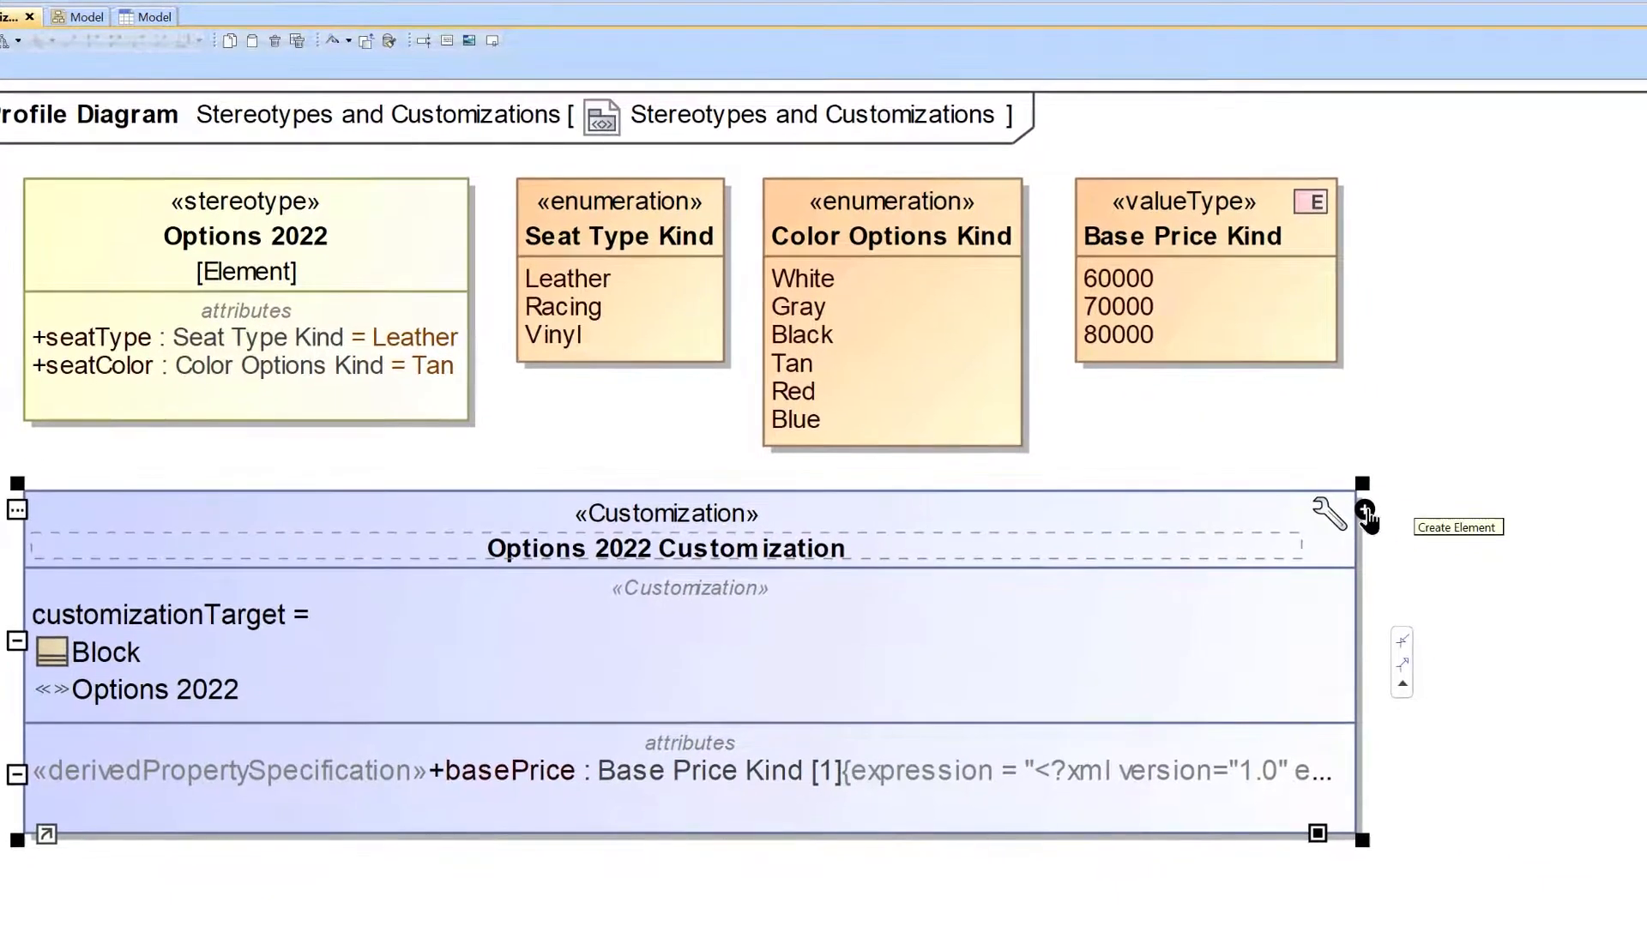
{"action": "left_click", "coordinate": [1365, 513]}
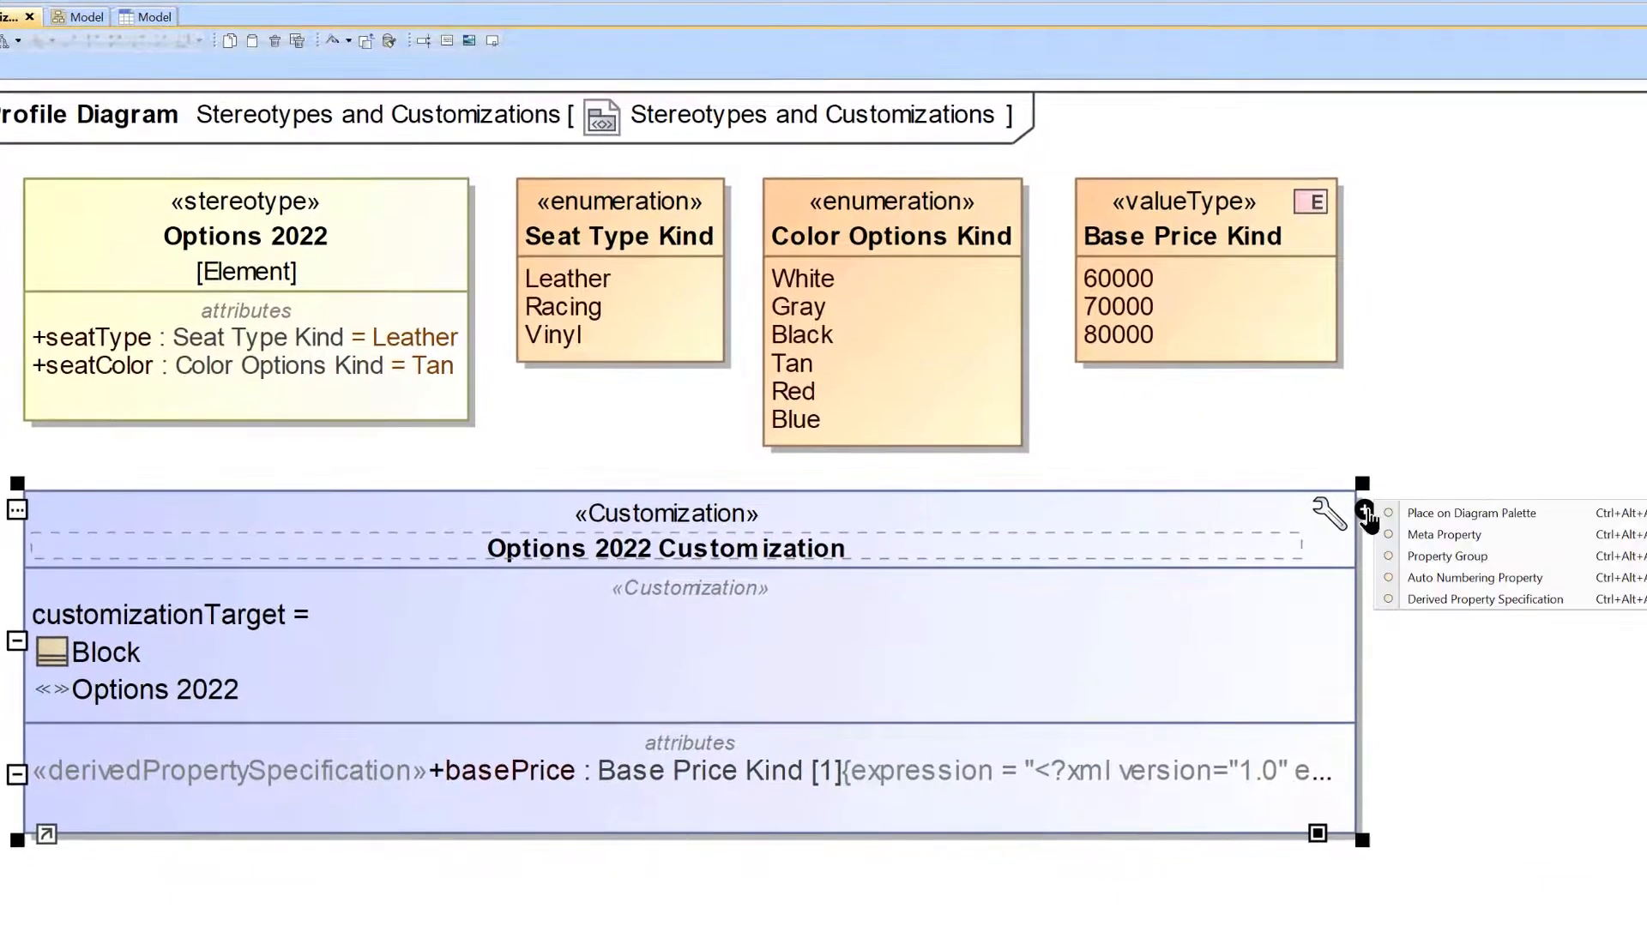
{"action": "left_click", "coordinate": [1482, 601]}
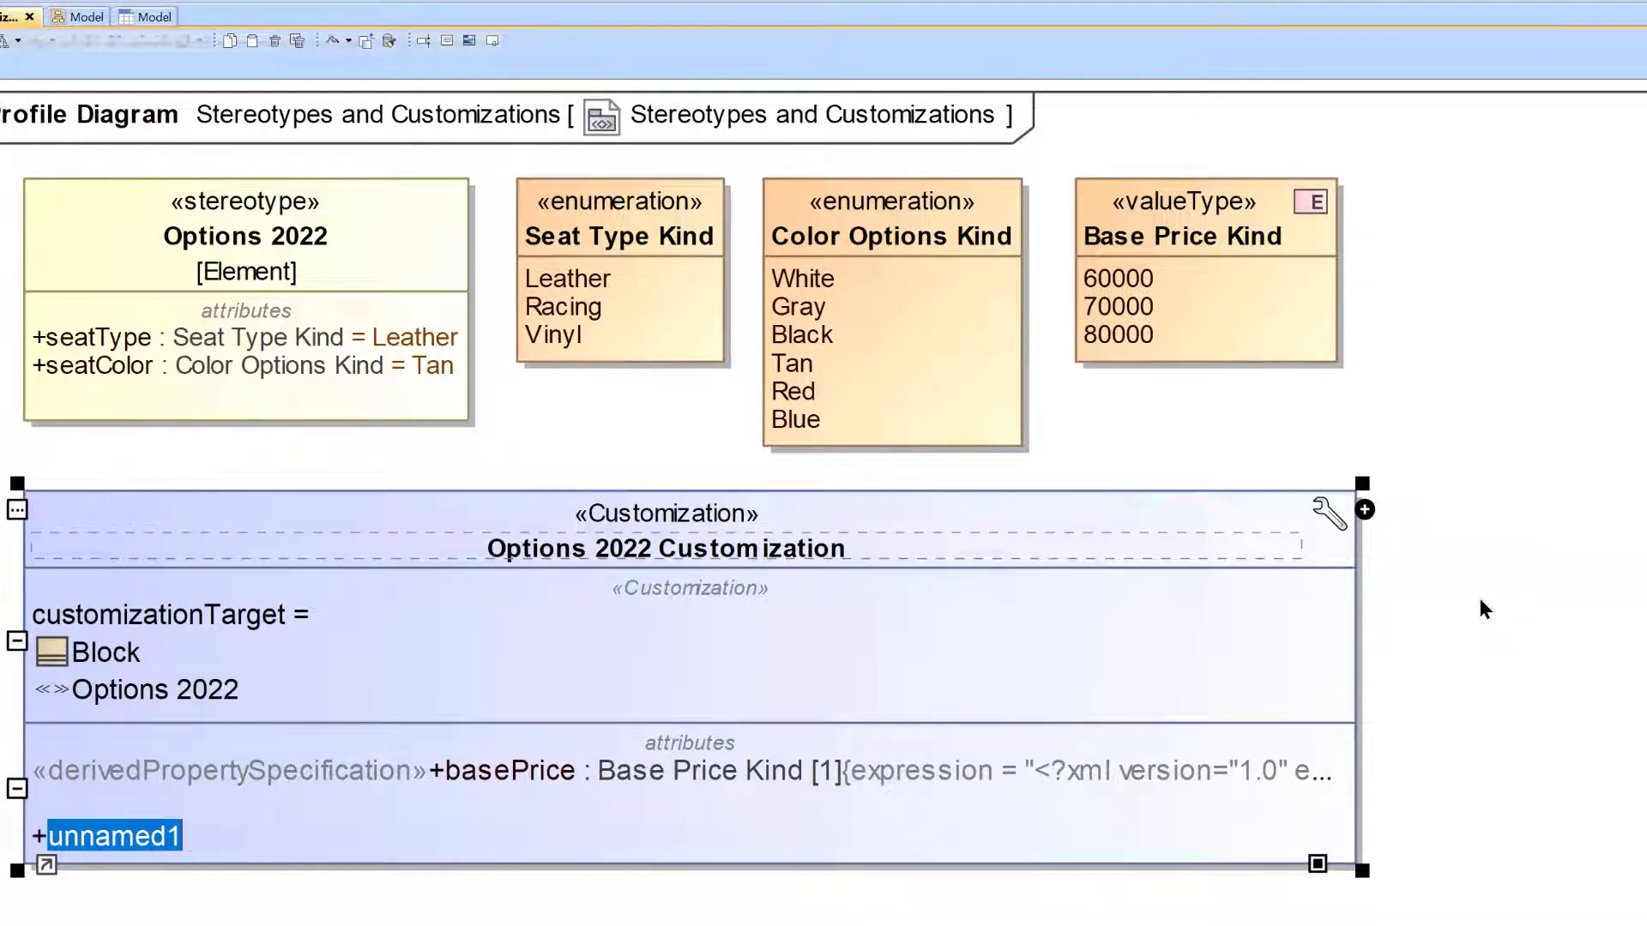
{"action": "type", "text": "seatPrice"}
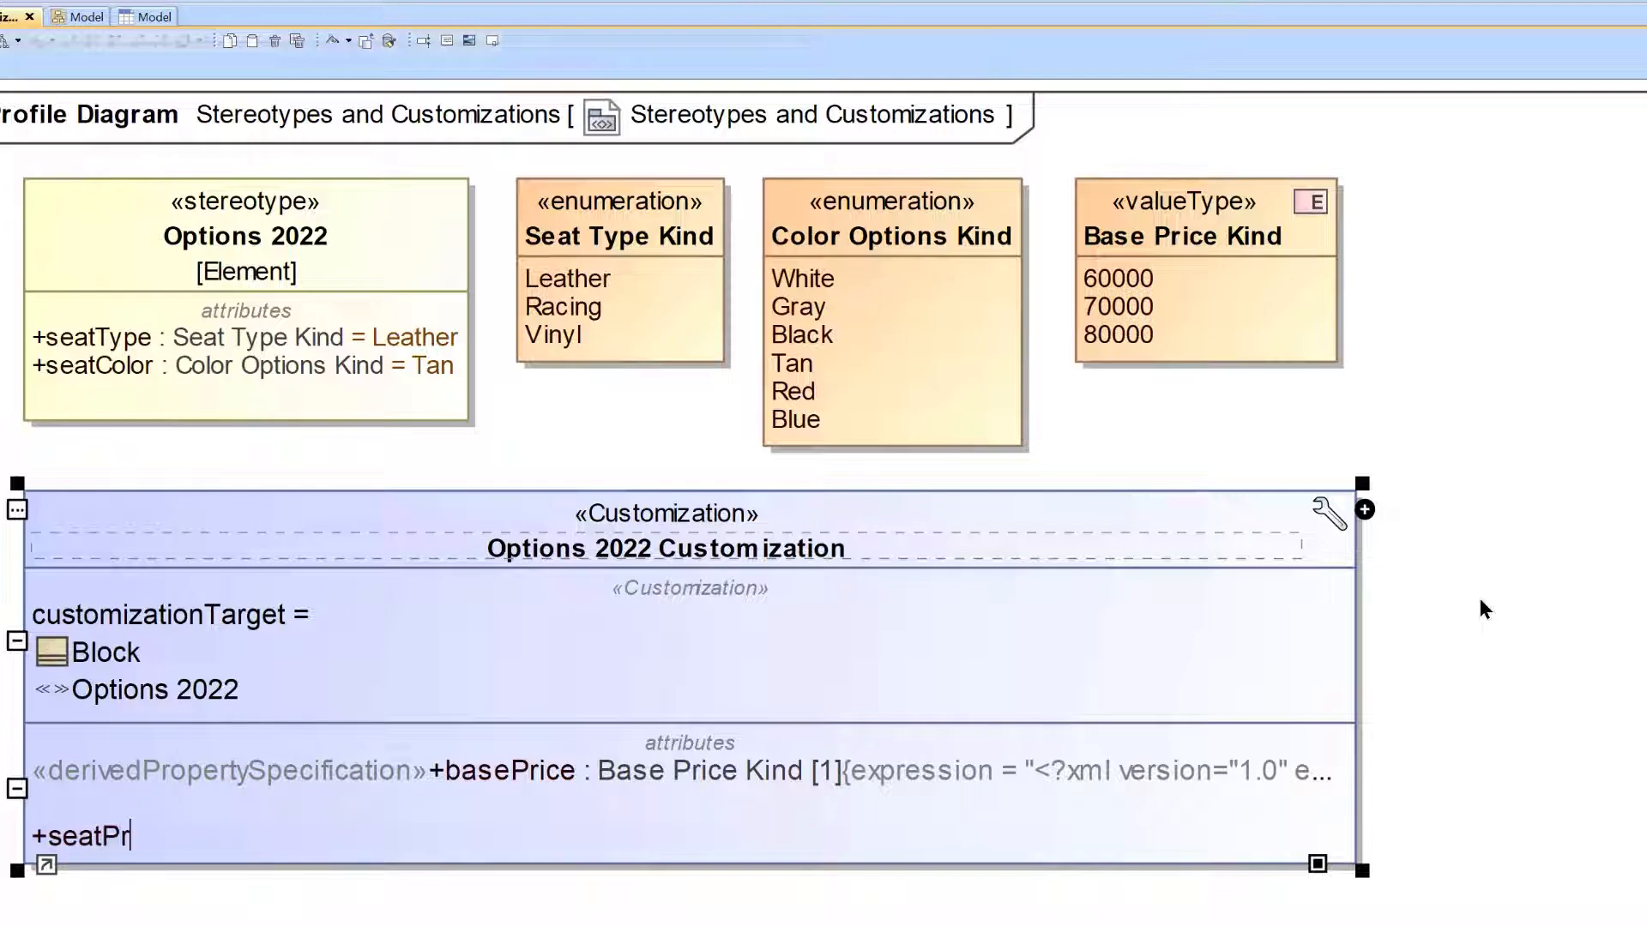
{"action": "key", "text": "Return"}
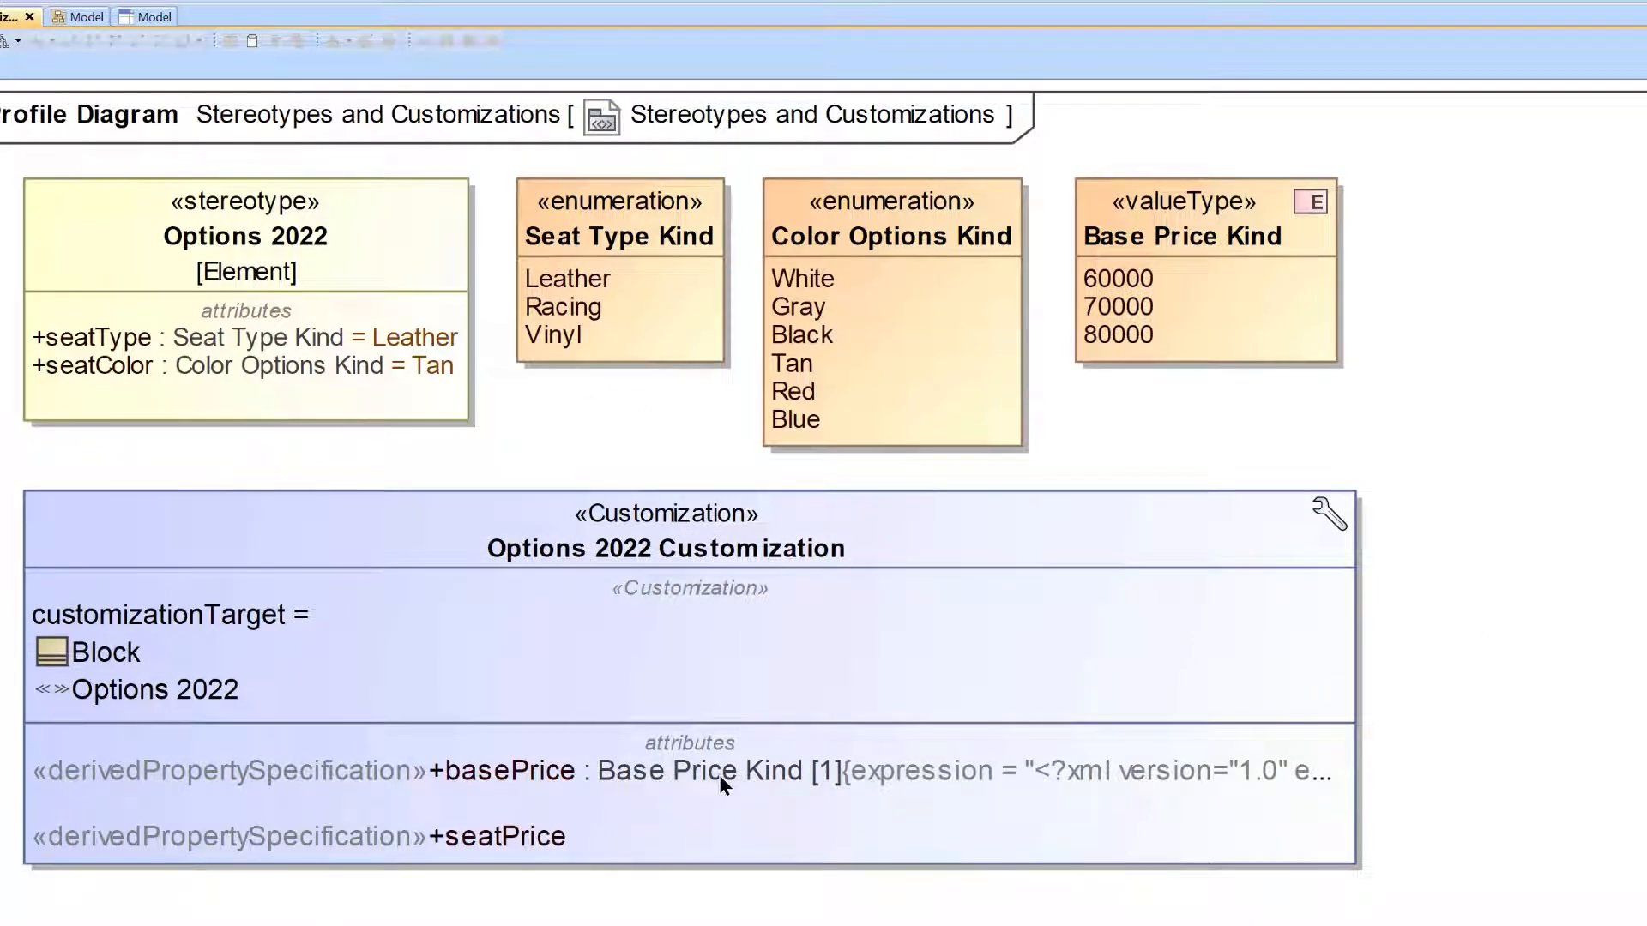
{"action": "left_click_drag", "start_coordinate": [1210, 234], "coordinate": [571, 842]}
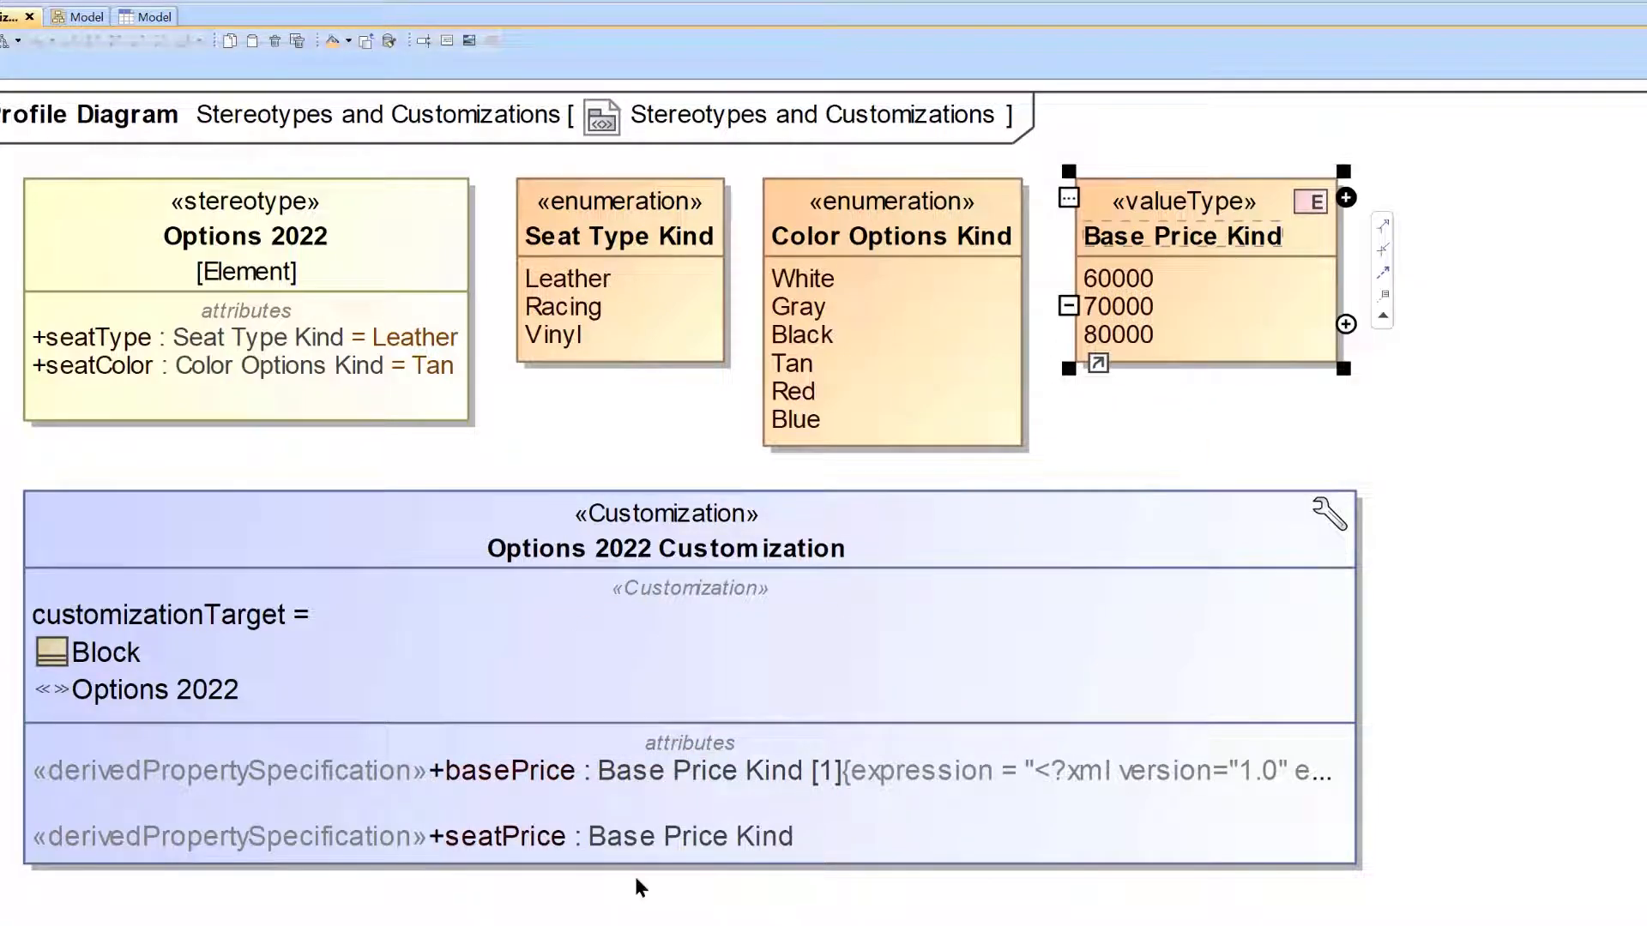
Set the multiplicity of the seatPrice derived property to 1.
{"action": "left_click", "coordinate": [1443, 407]}
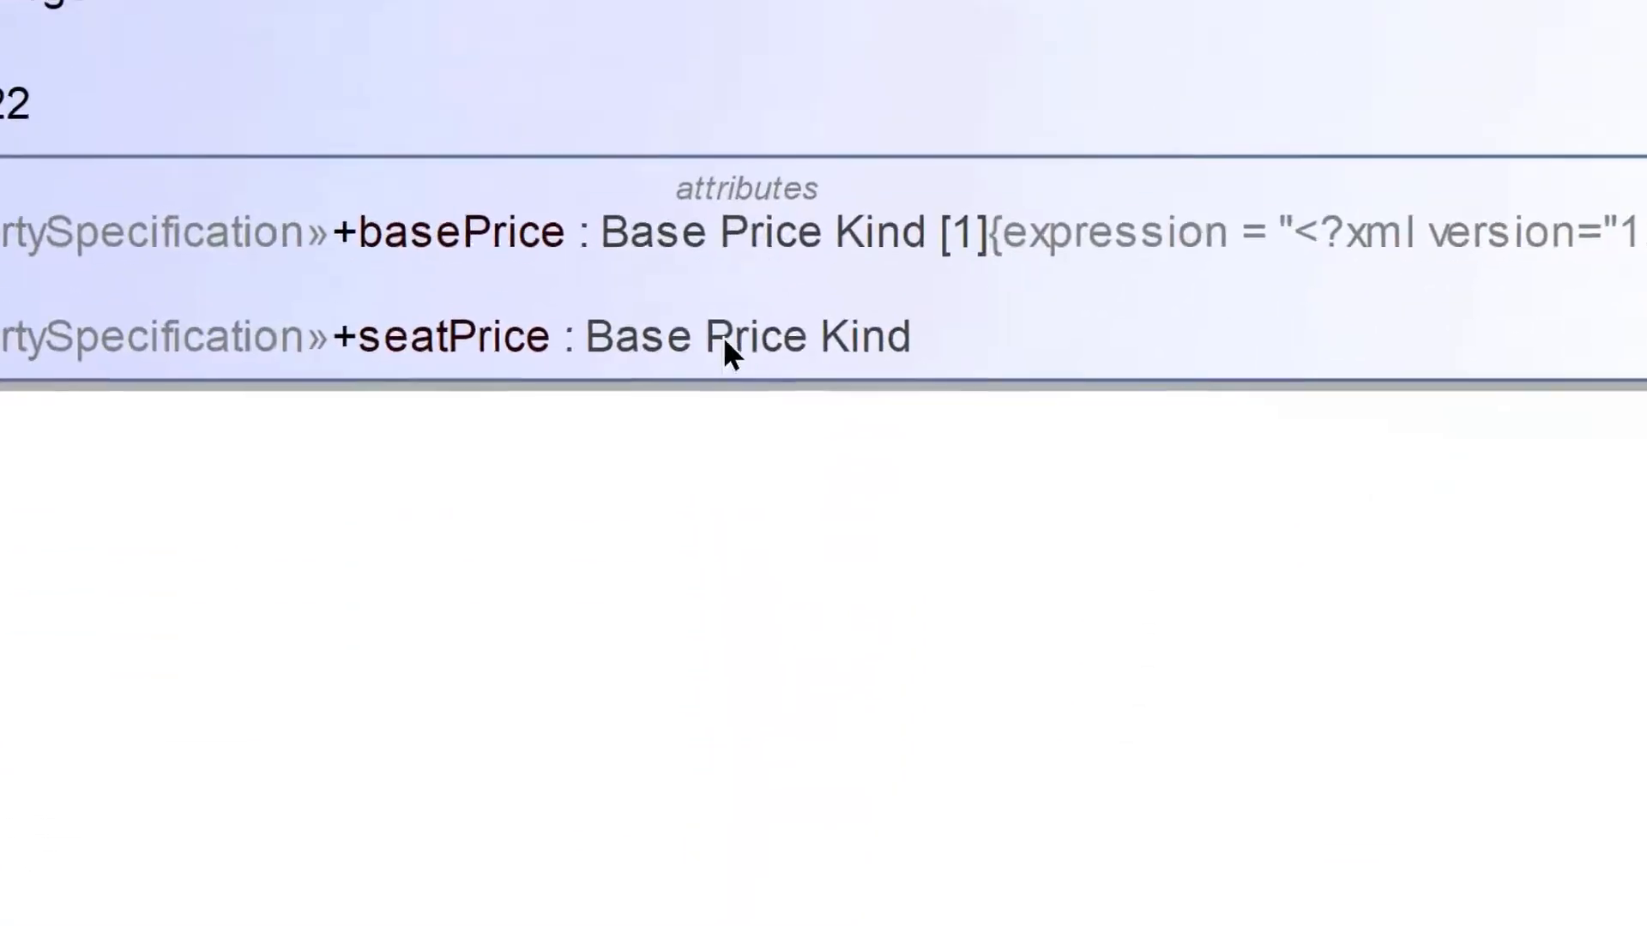
{"action": "right_click", "coordinate": [676, 810]}
{"action": "mouse_move", "coordinate": [1052, 900]}
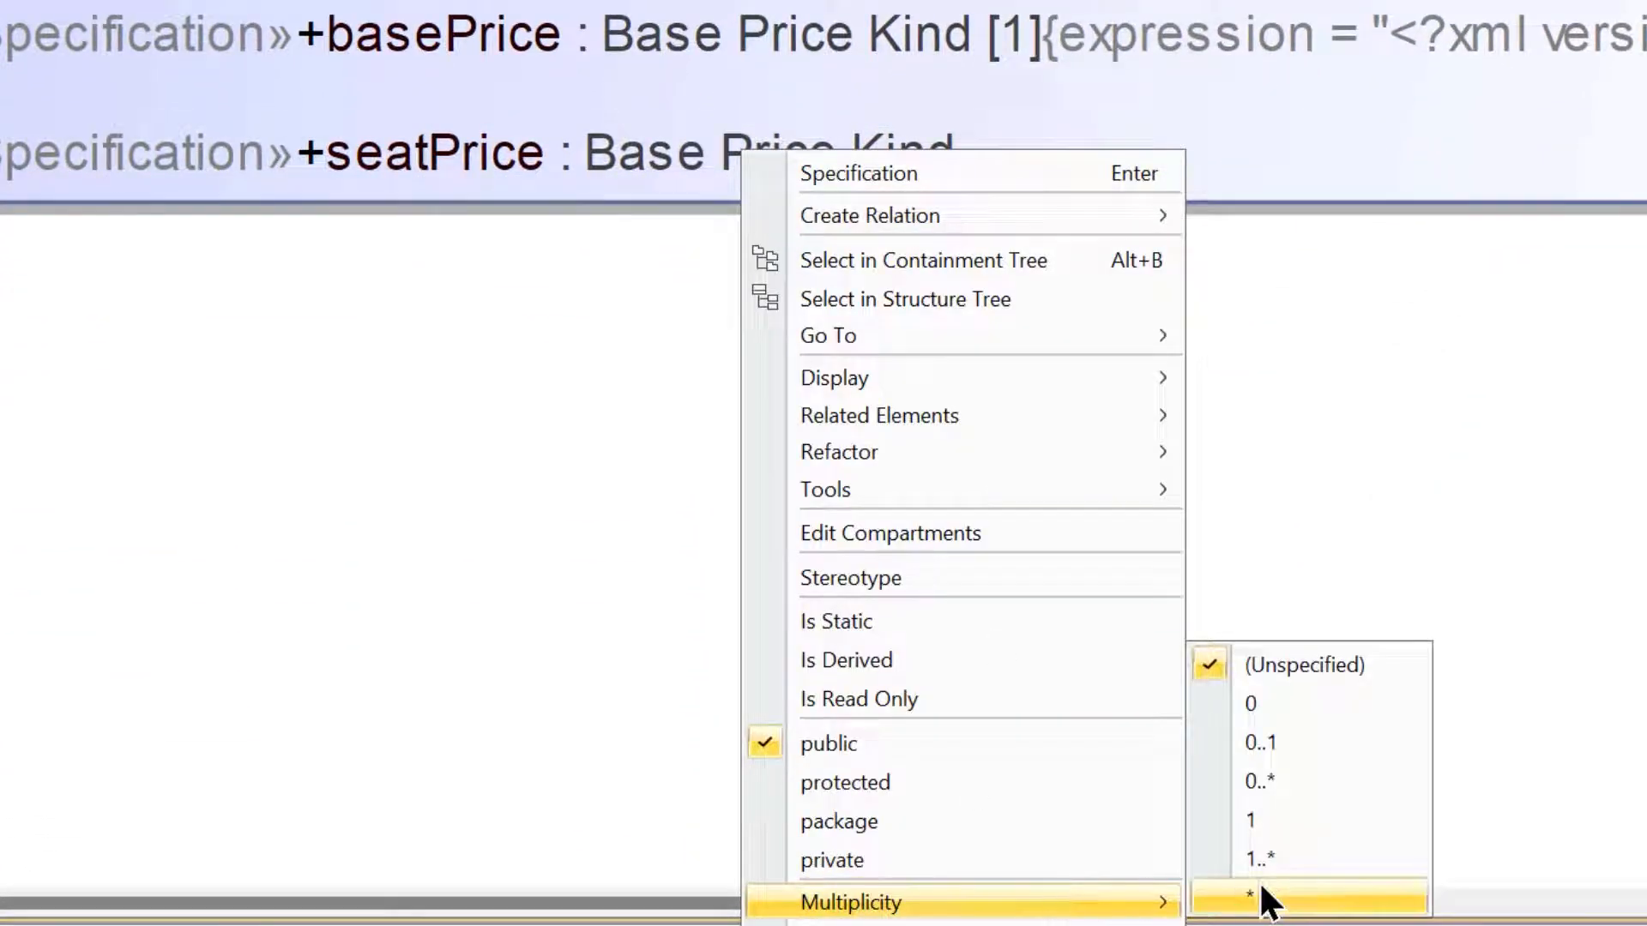
{"action": "left_click", "coordinate": [1285, 824]}
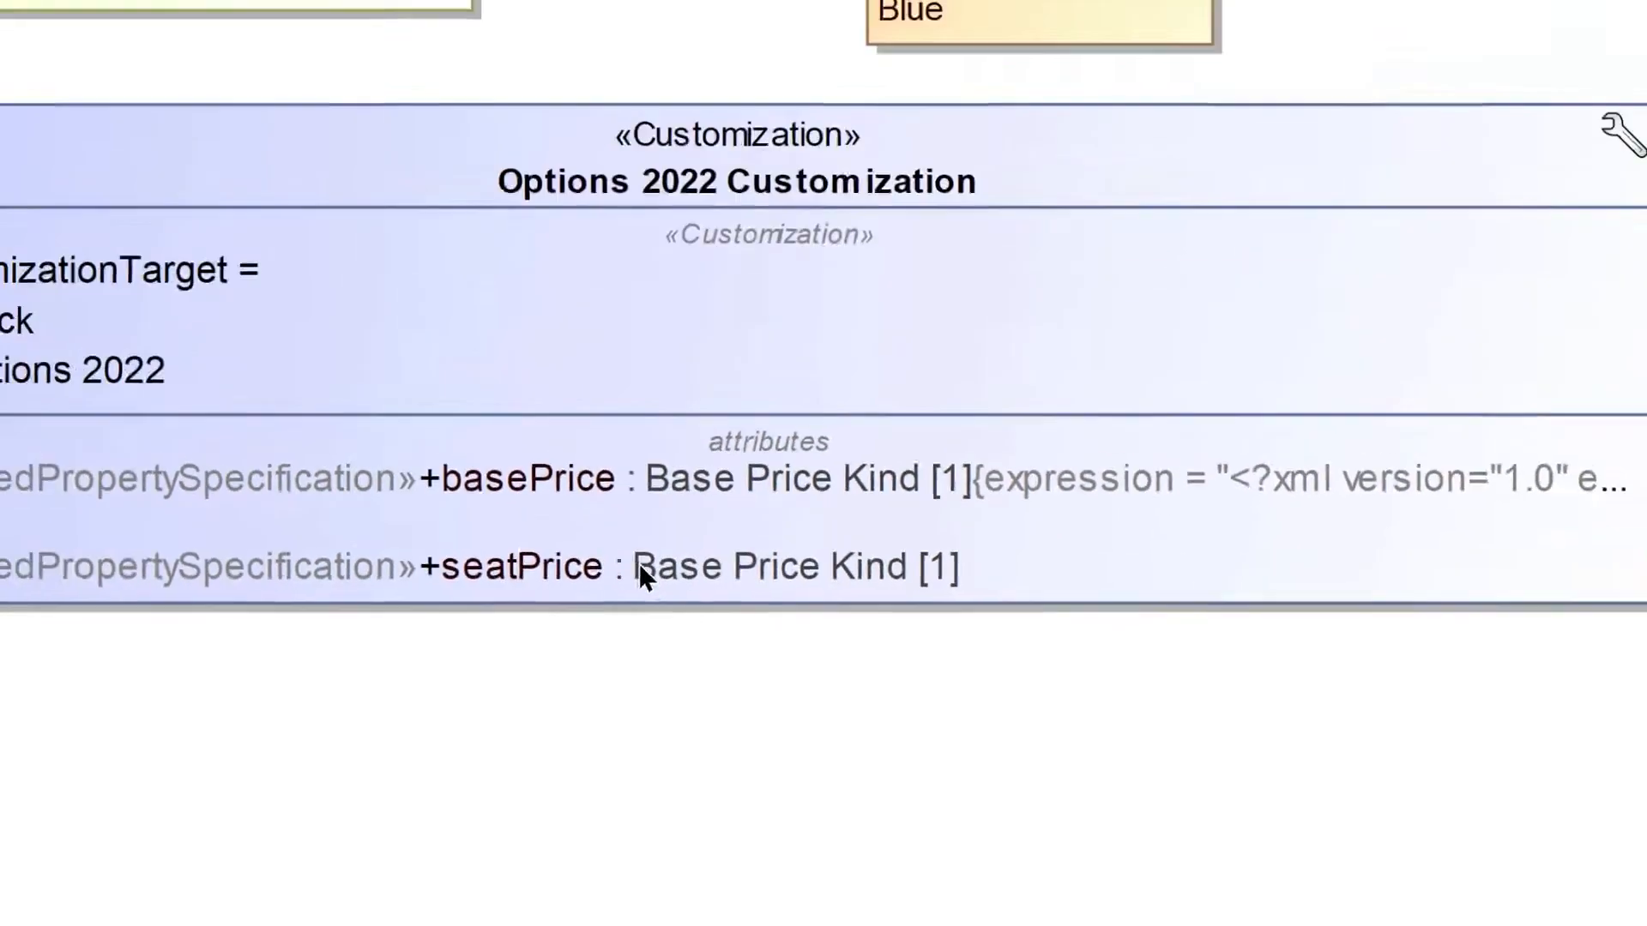
Open the expression in seatPrice's specification and add an operation from the model using the IfThenElse behavior.
{"action": "right_click", "coordinate": [592, 158]}
{"action": "left_click", "coordinate": [738, 192]}
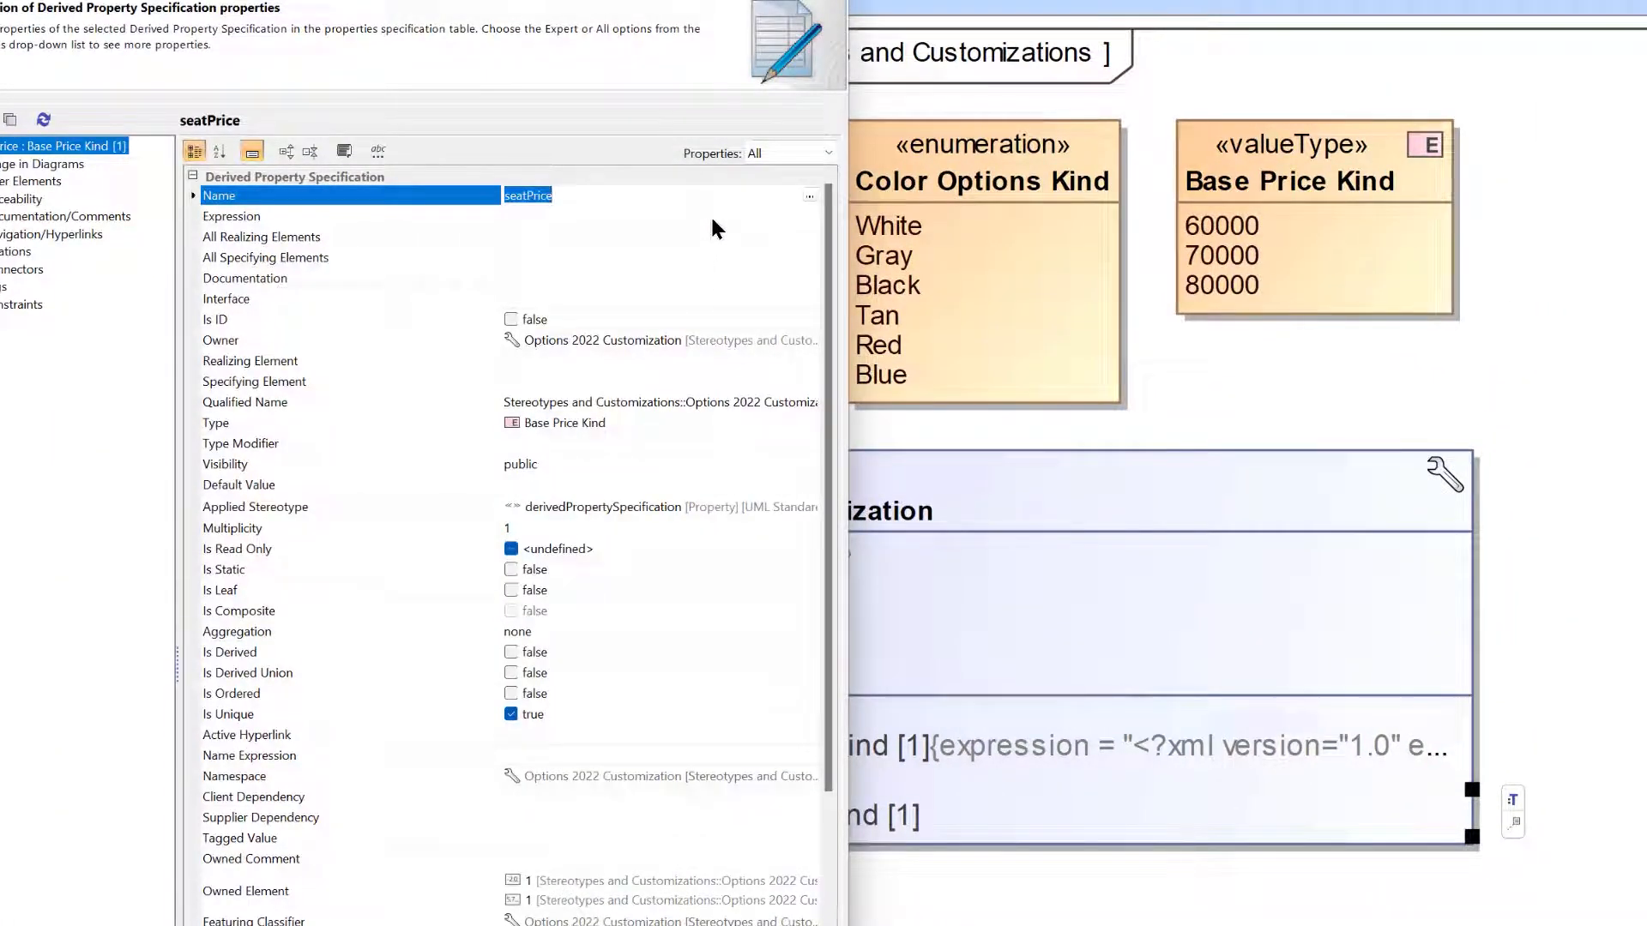
{"action": "left_click", "coordinate": [712, 219]}
{"action": "left_click", "coordinate": [809, 216]}
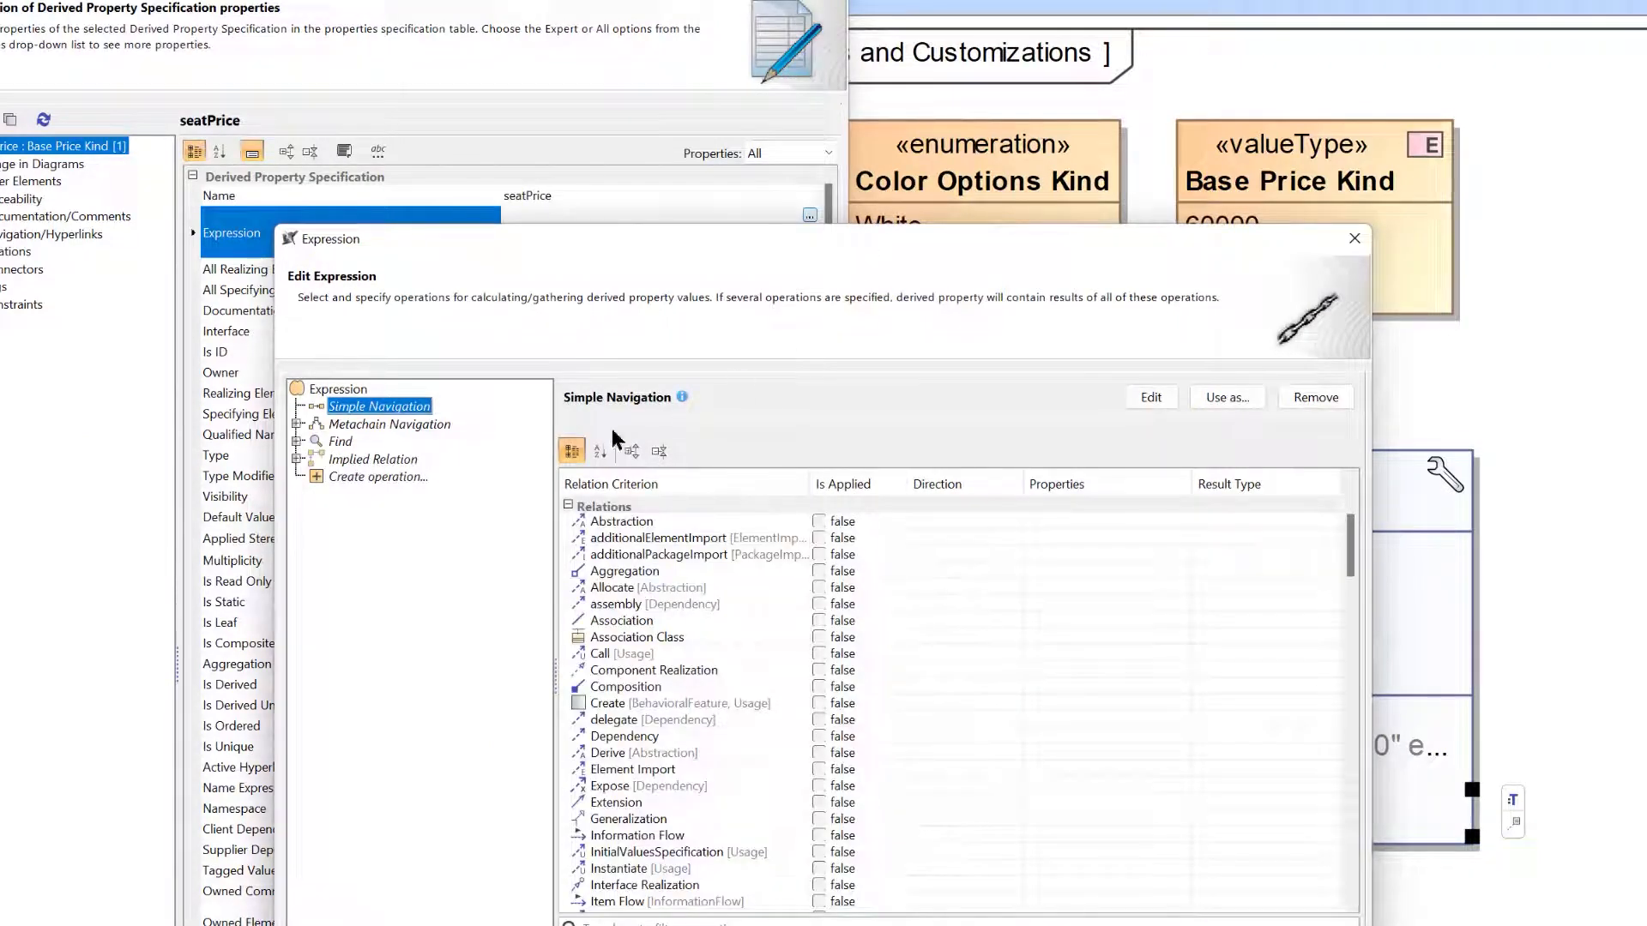
{"action": "left_click", "coordinate": [391, 478]}
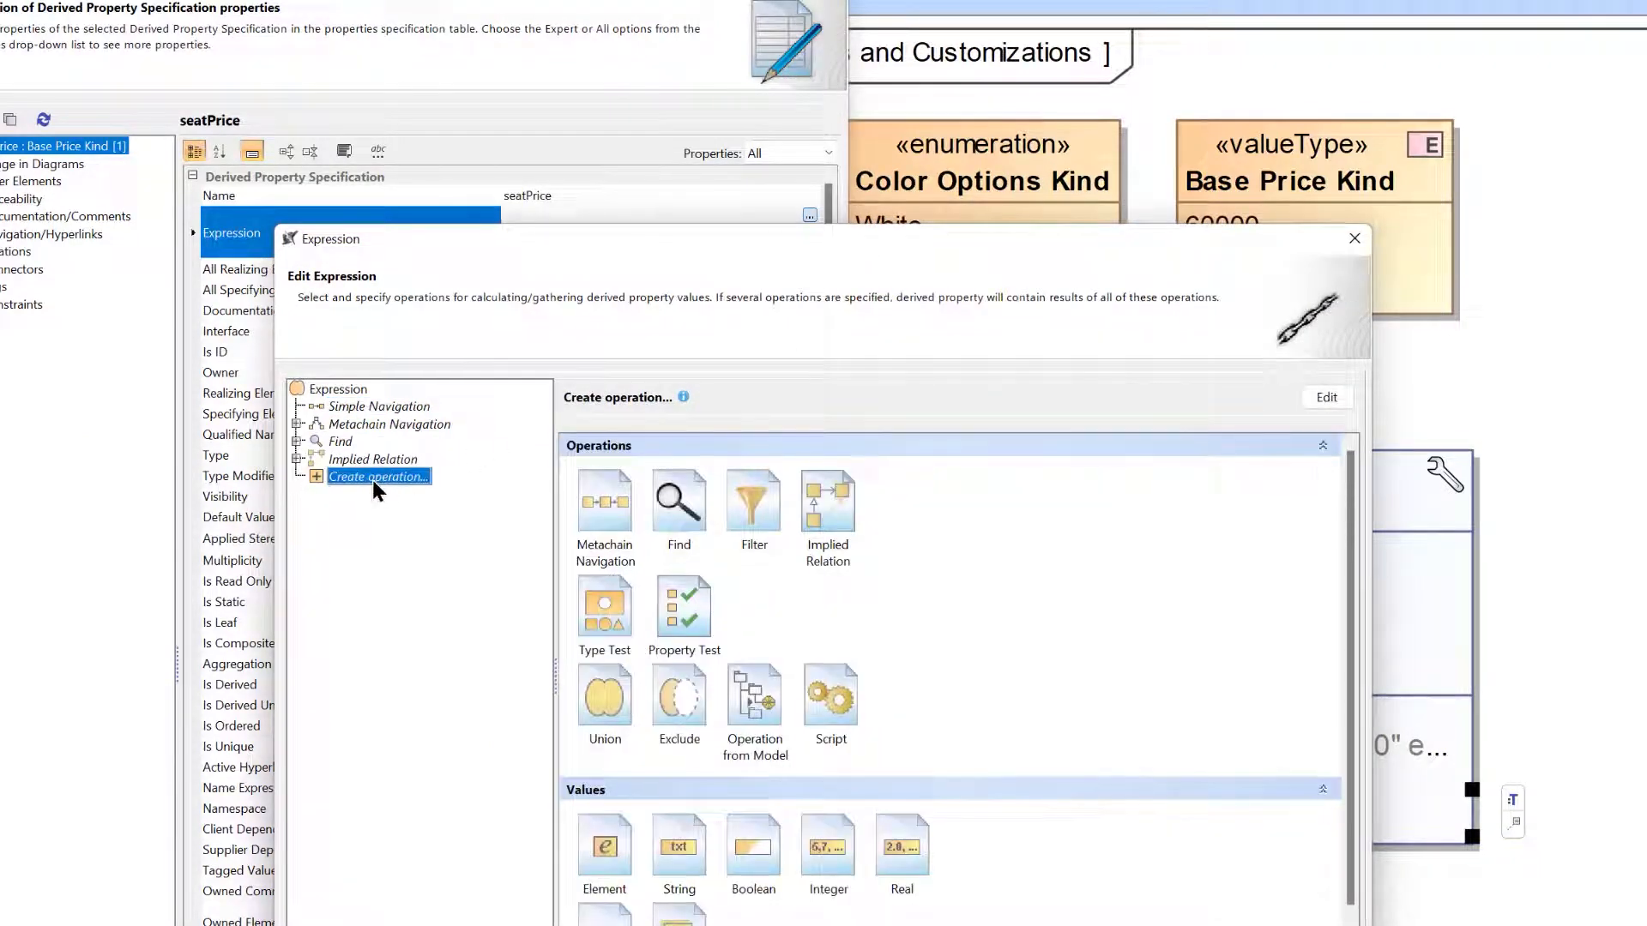
{"action": "left_click", "coordinate": [764, 697]}
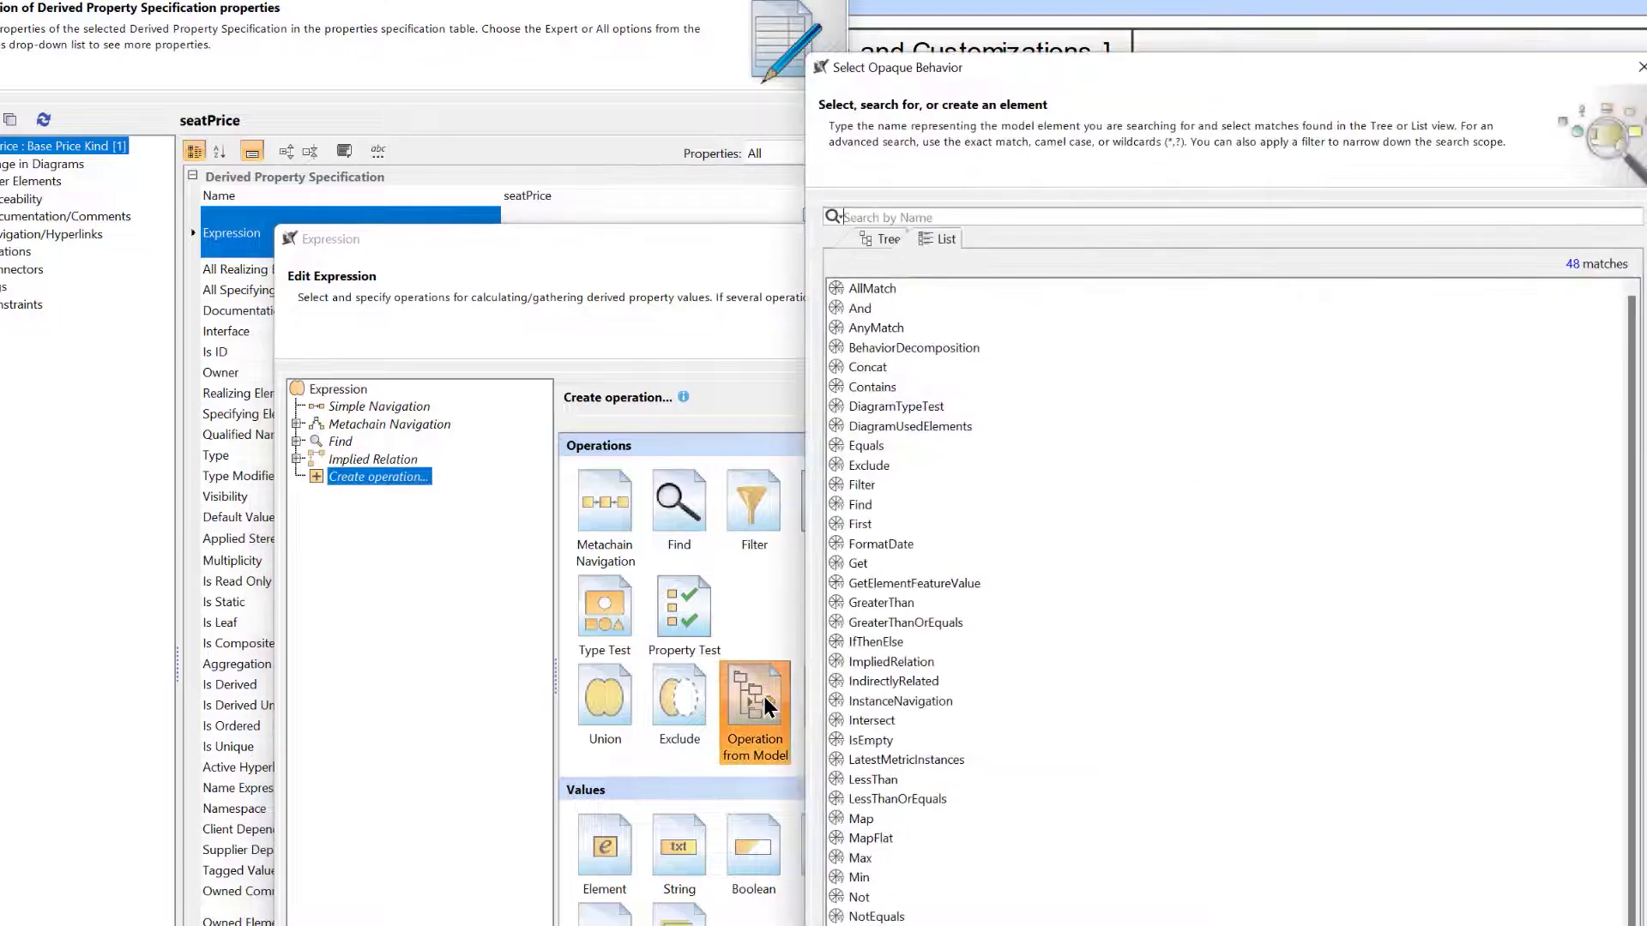
{"action": "type", "text": "if"}
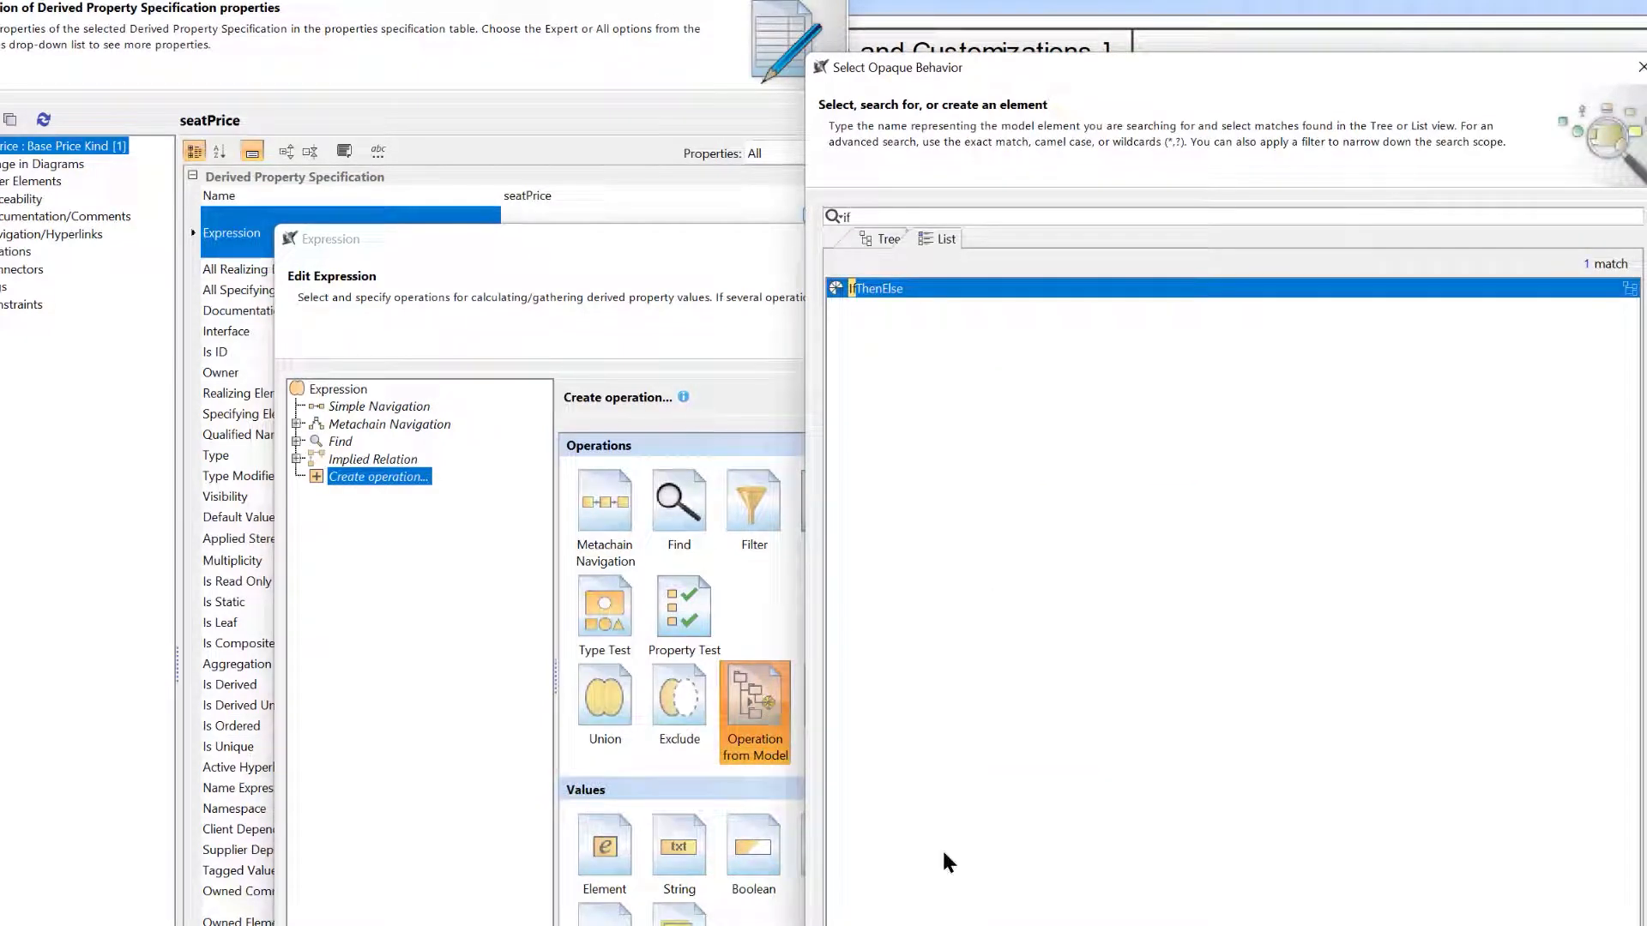
{"action": "left_click", "coordinate": [1201, 925]}
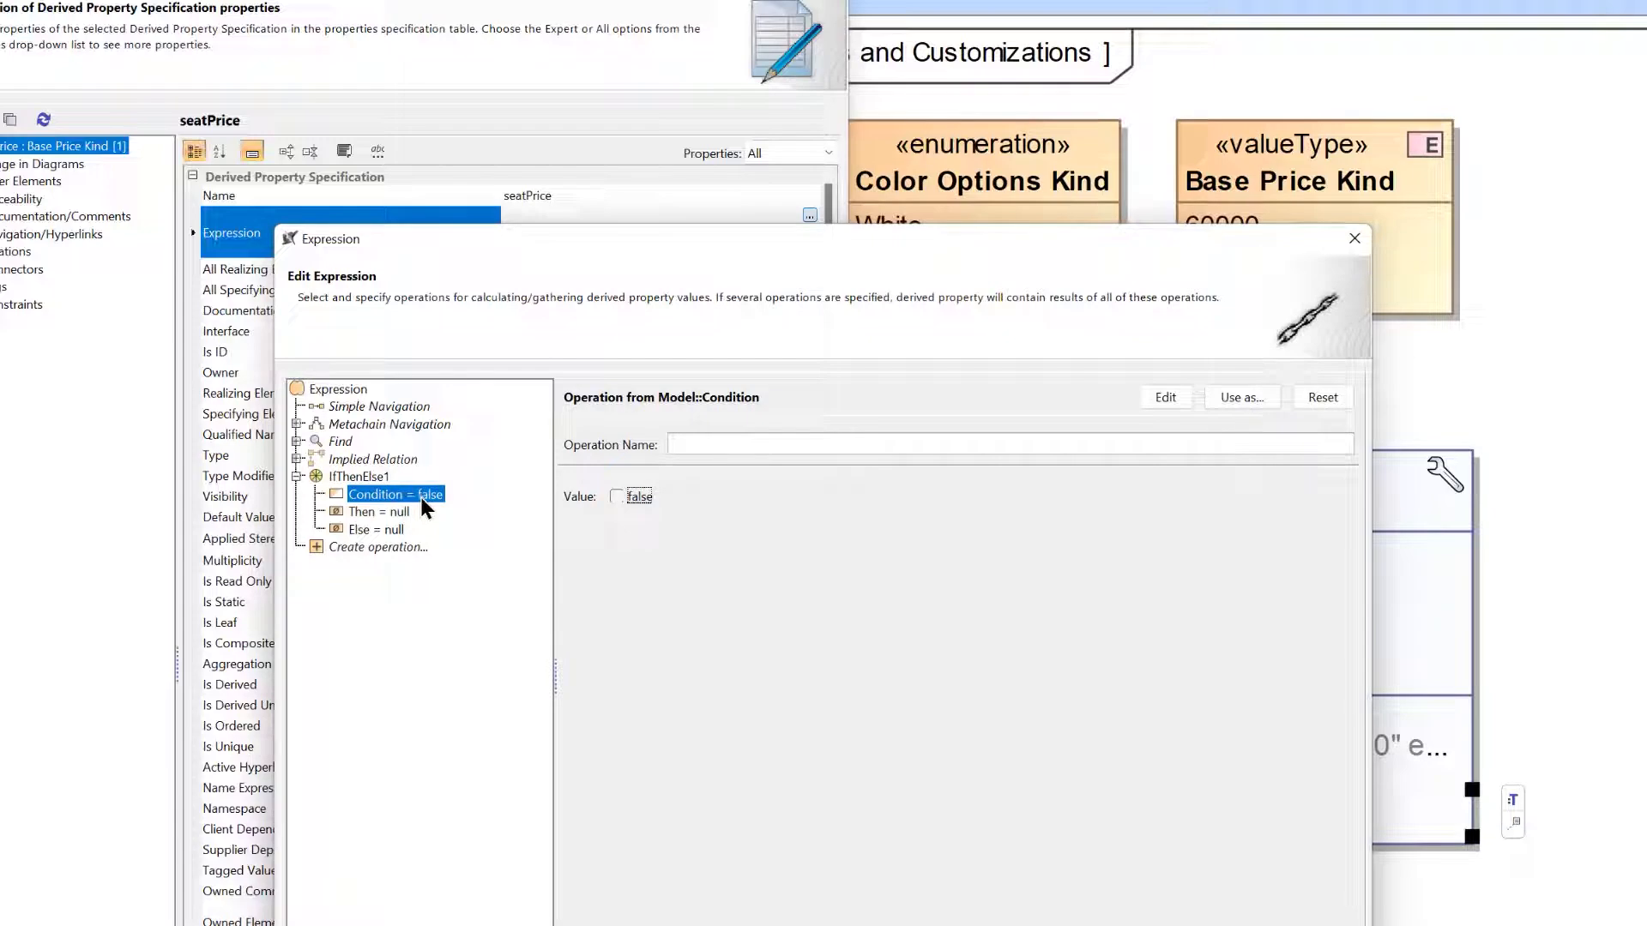
Replace the IfThenElse condition with a Property Test that checks whether seatType is Leather.
{"action": "left_click", "coordinate": [1317, 397]}
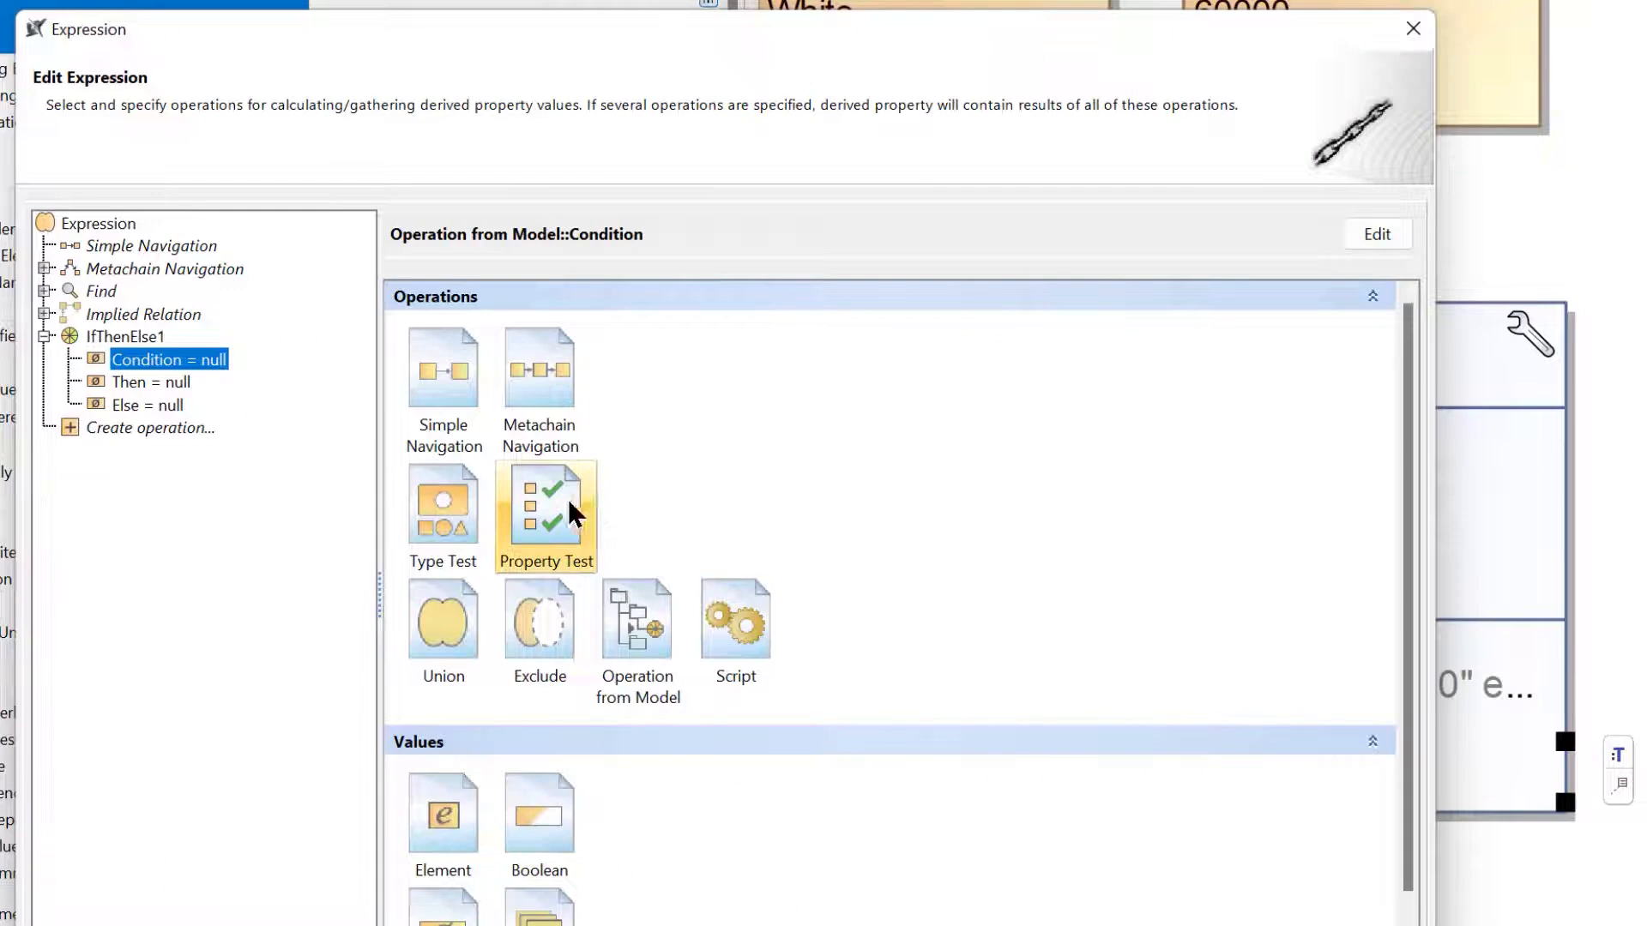
{"action": "left_click", "coordinate": [567, 496]}
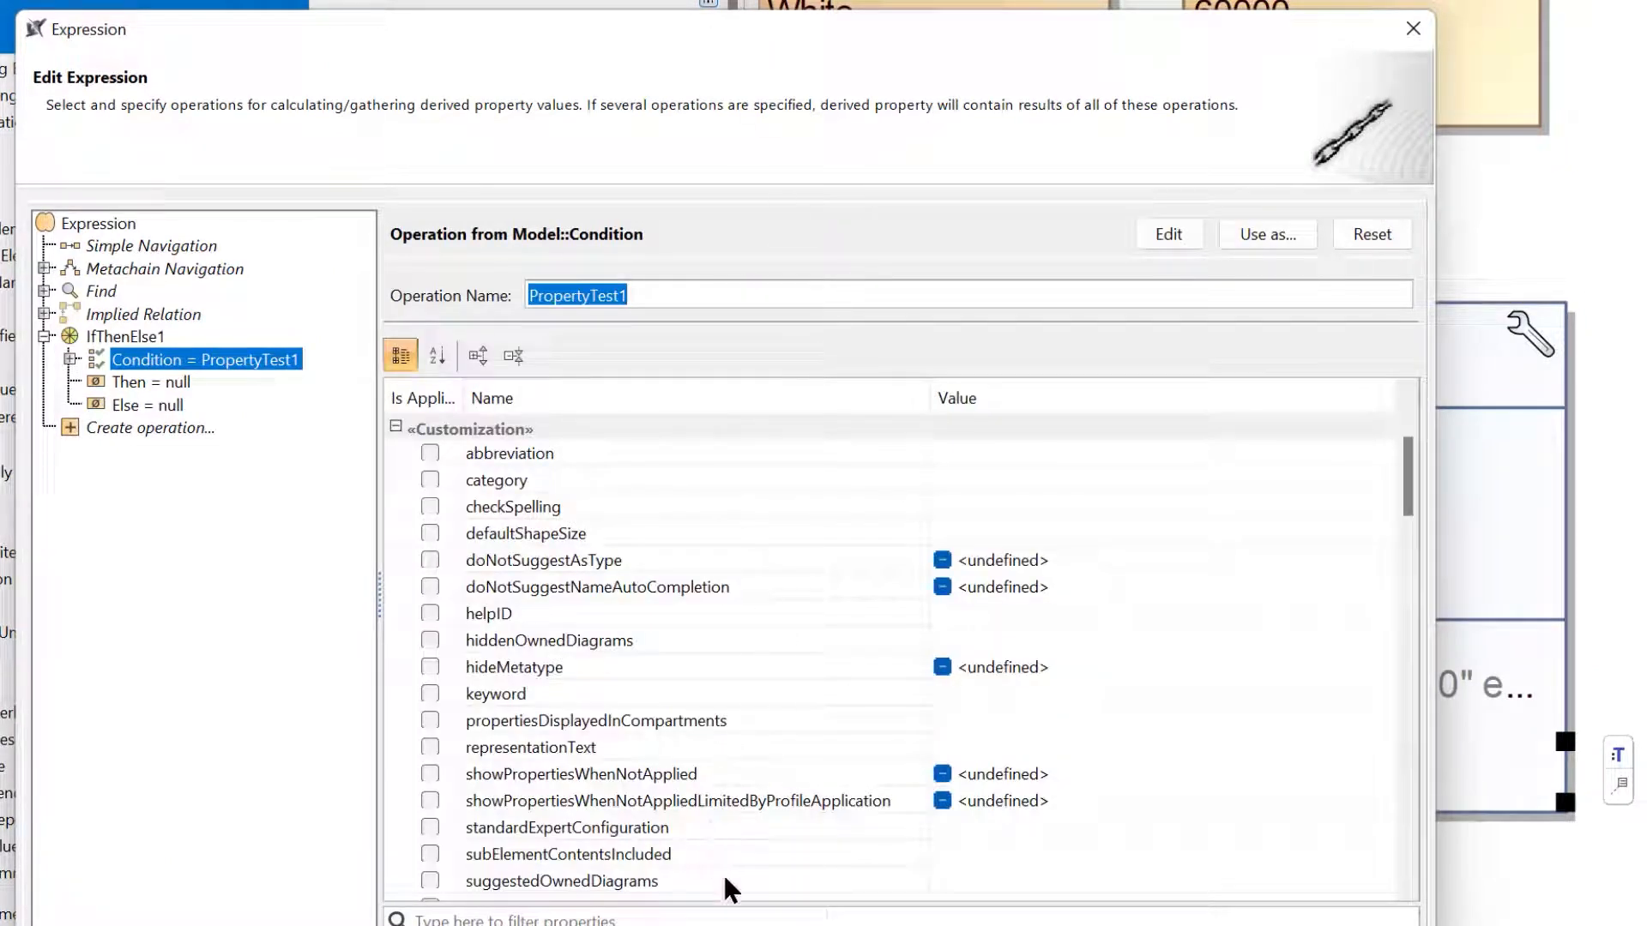
{"action": "left_click", "coordinate": [736, 916]}
{"action": "type", "text": "seat"}
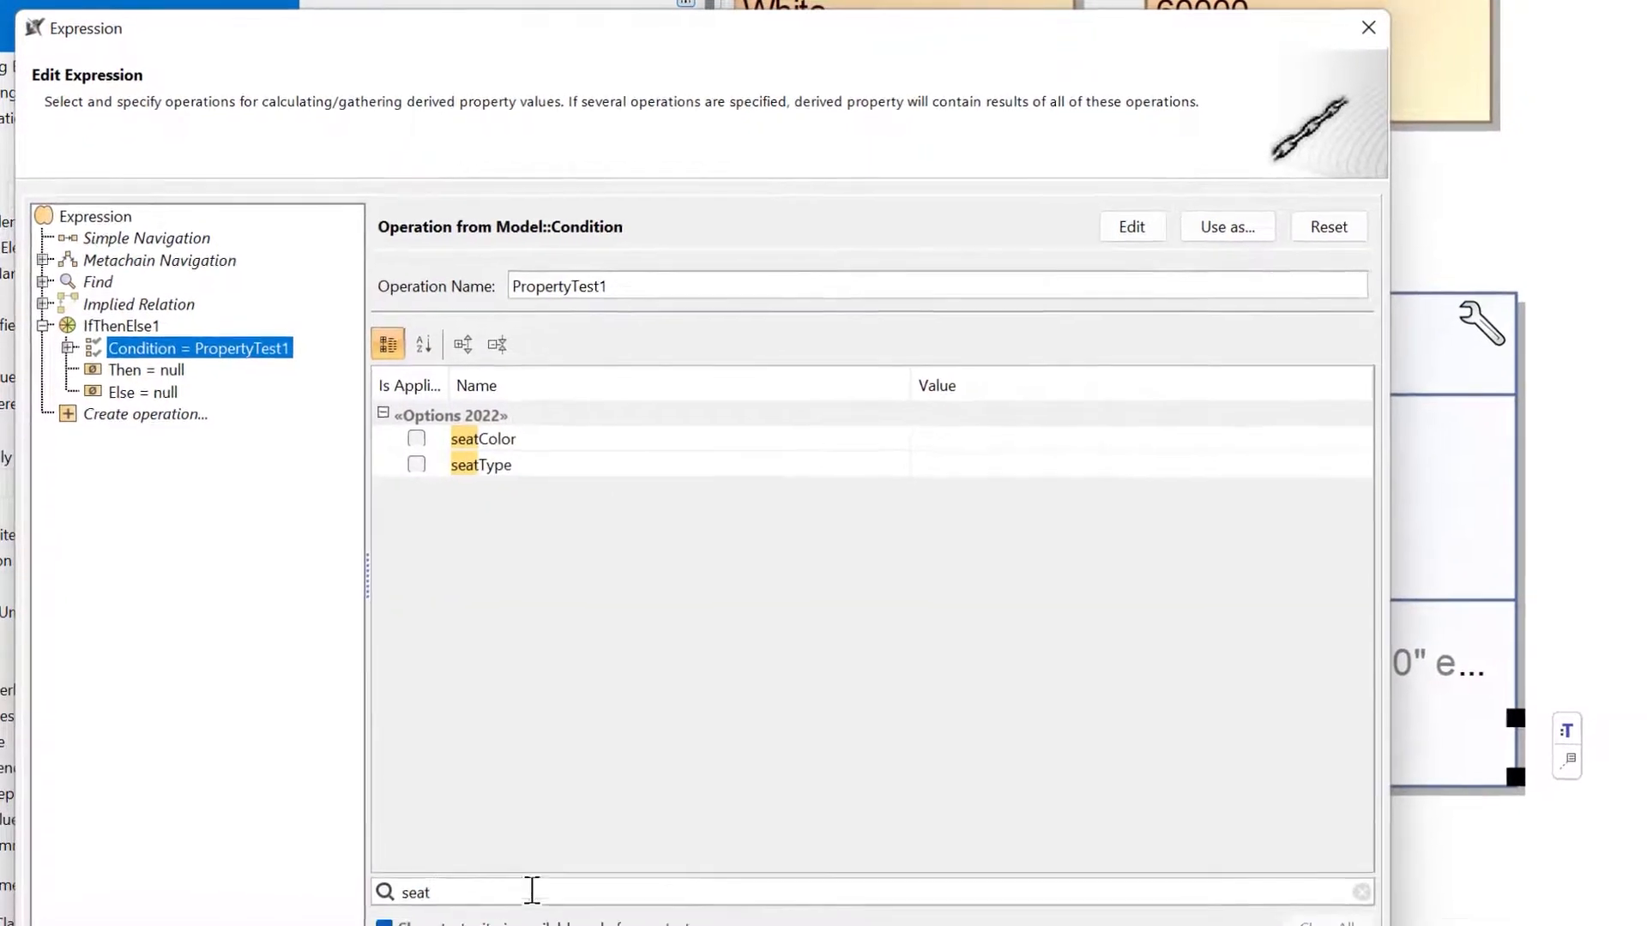
{"action": "left_click", "coordinate": [416, 465]}
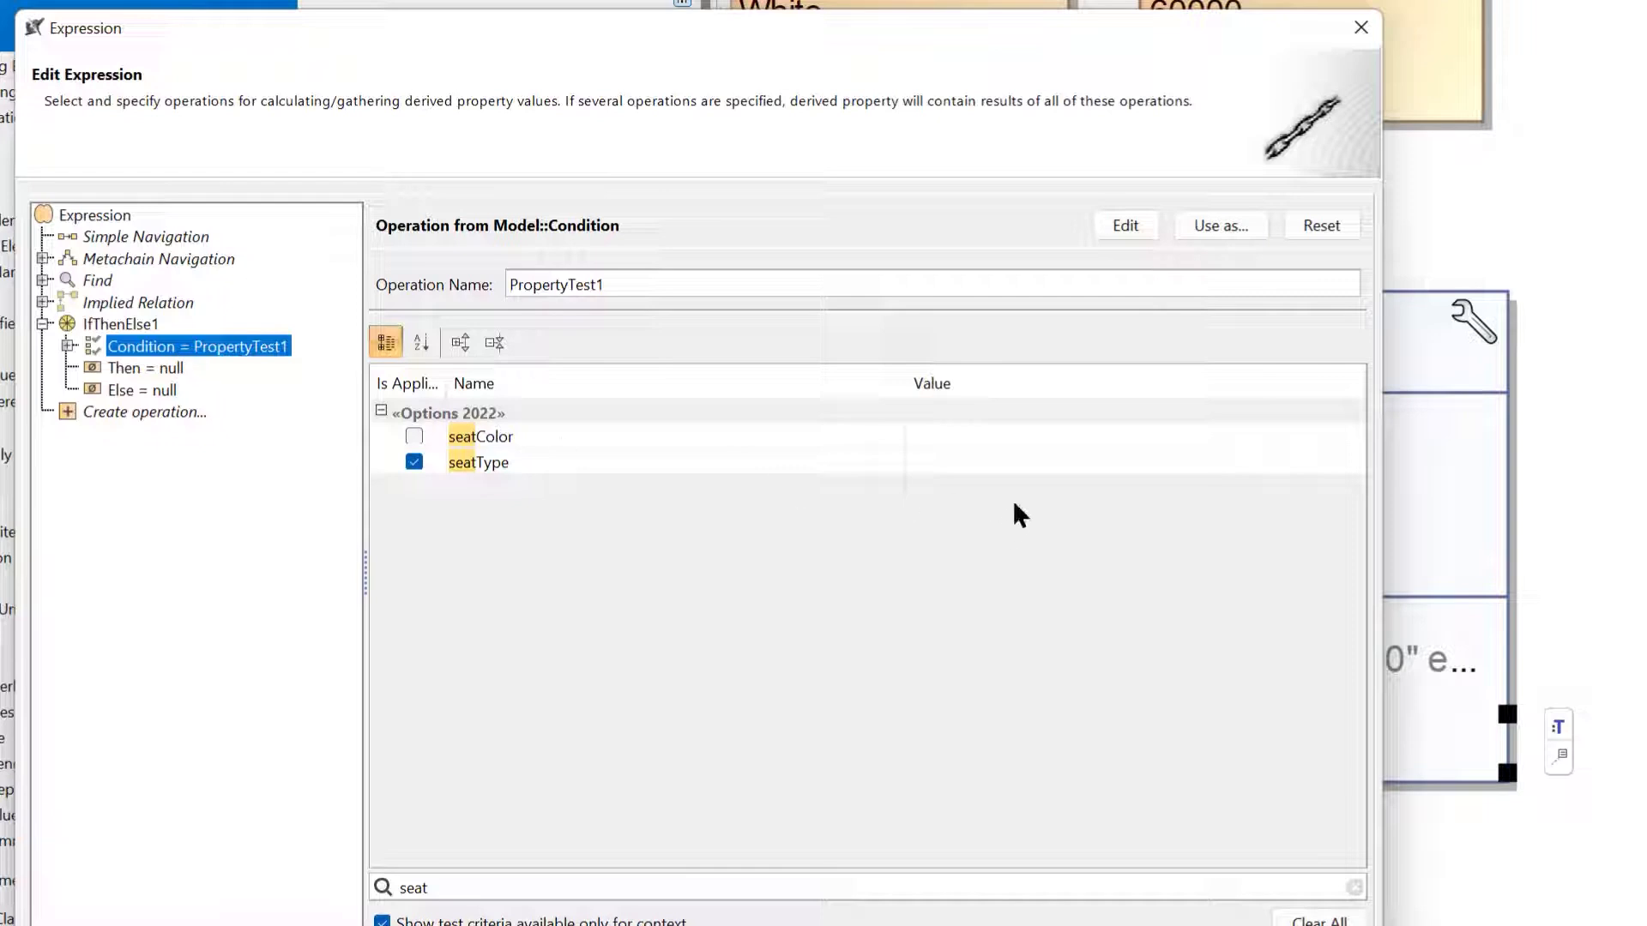
{"action": "left_click", "coordinate": [1016, 470]}
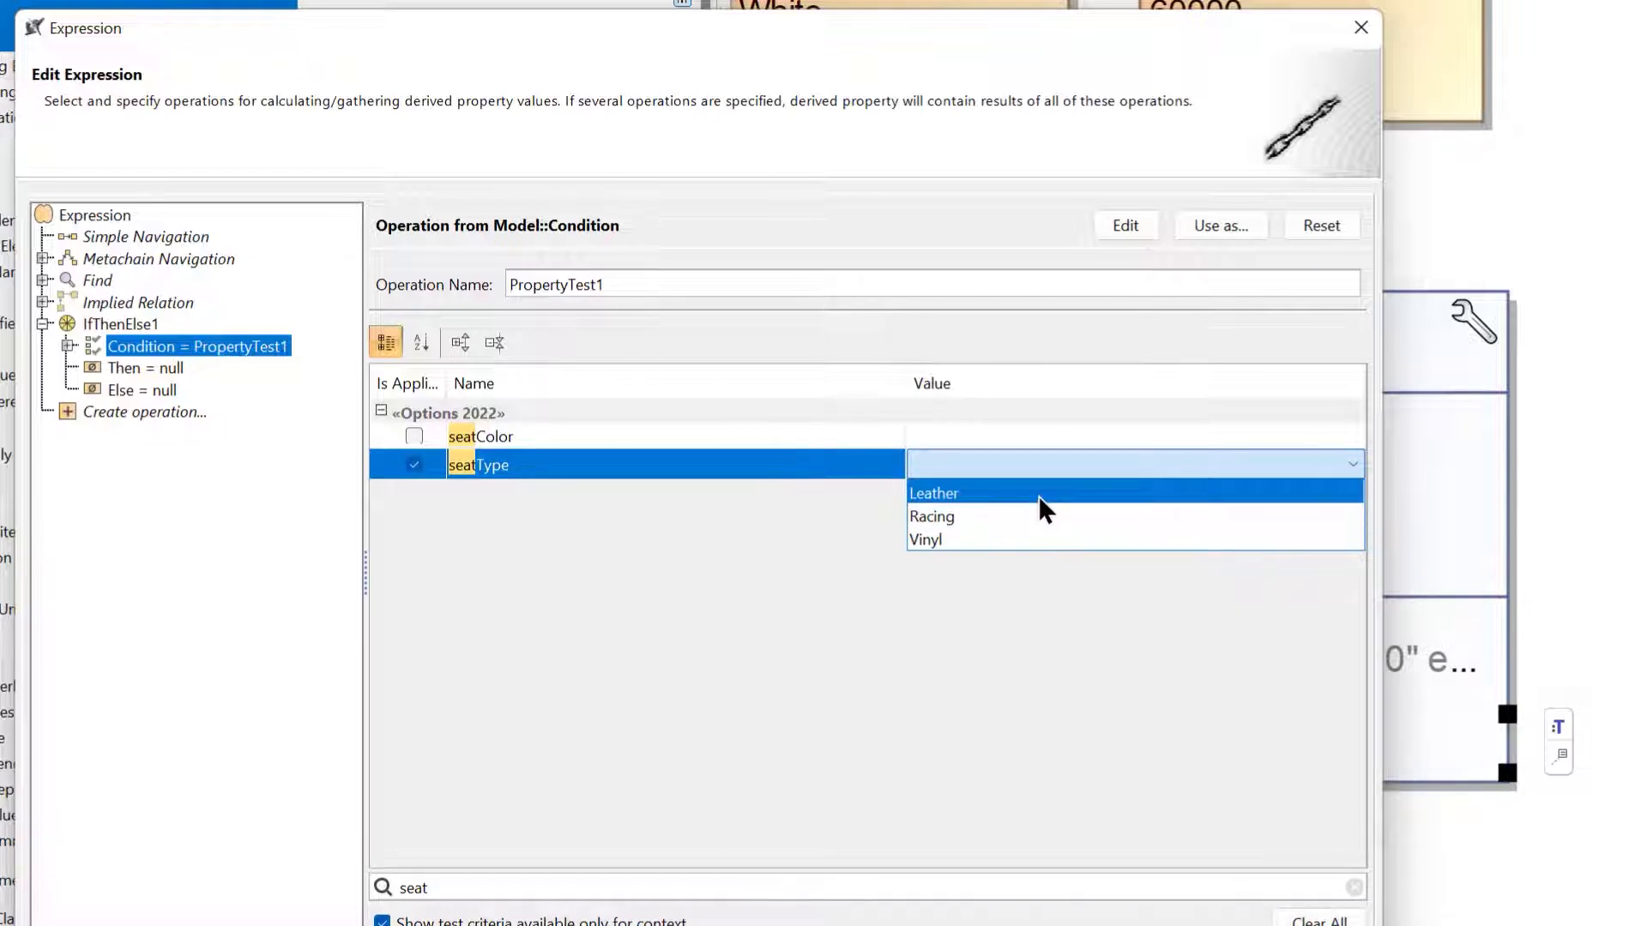
{"action": "left_click", "coordinate": [1038, 496]}
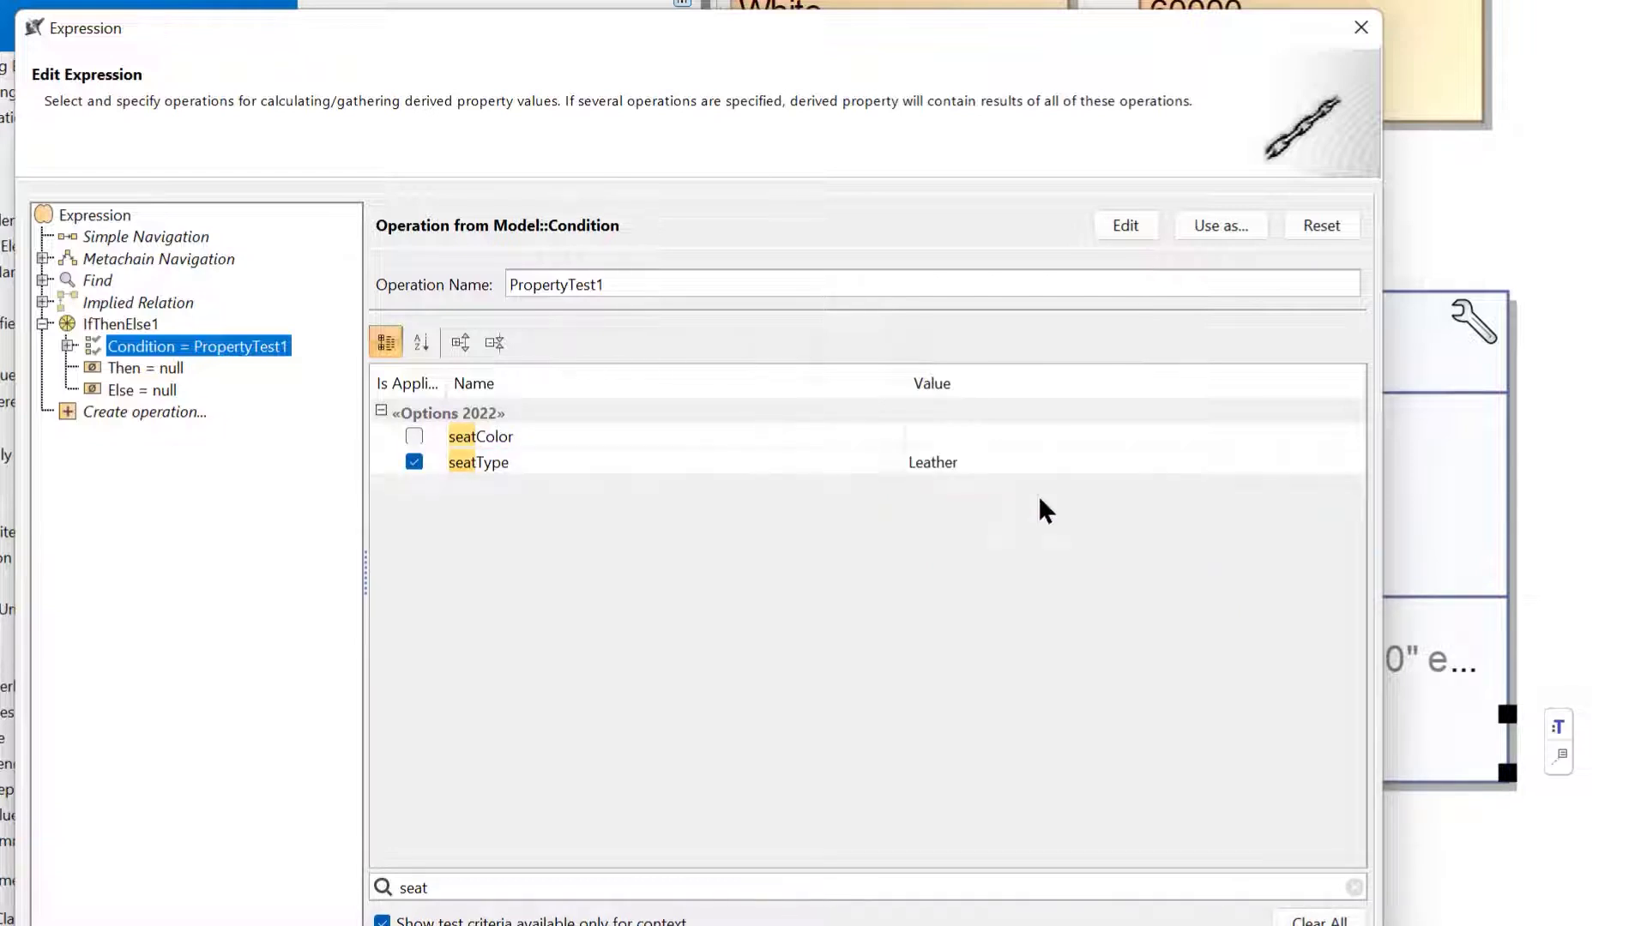
Set the Then branch to an Element value, searching any element and choosing the 60000 literal.
{"action": "left_click", "coordinate": [154, 369]}
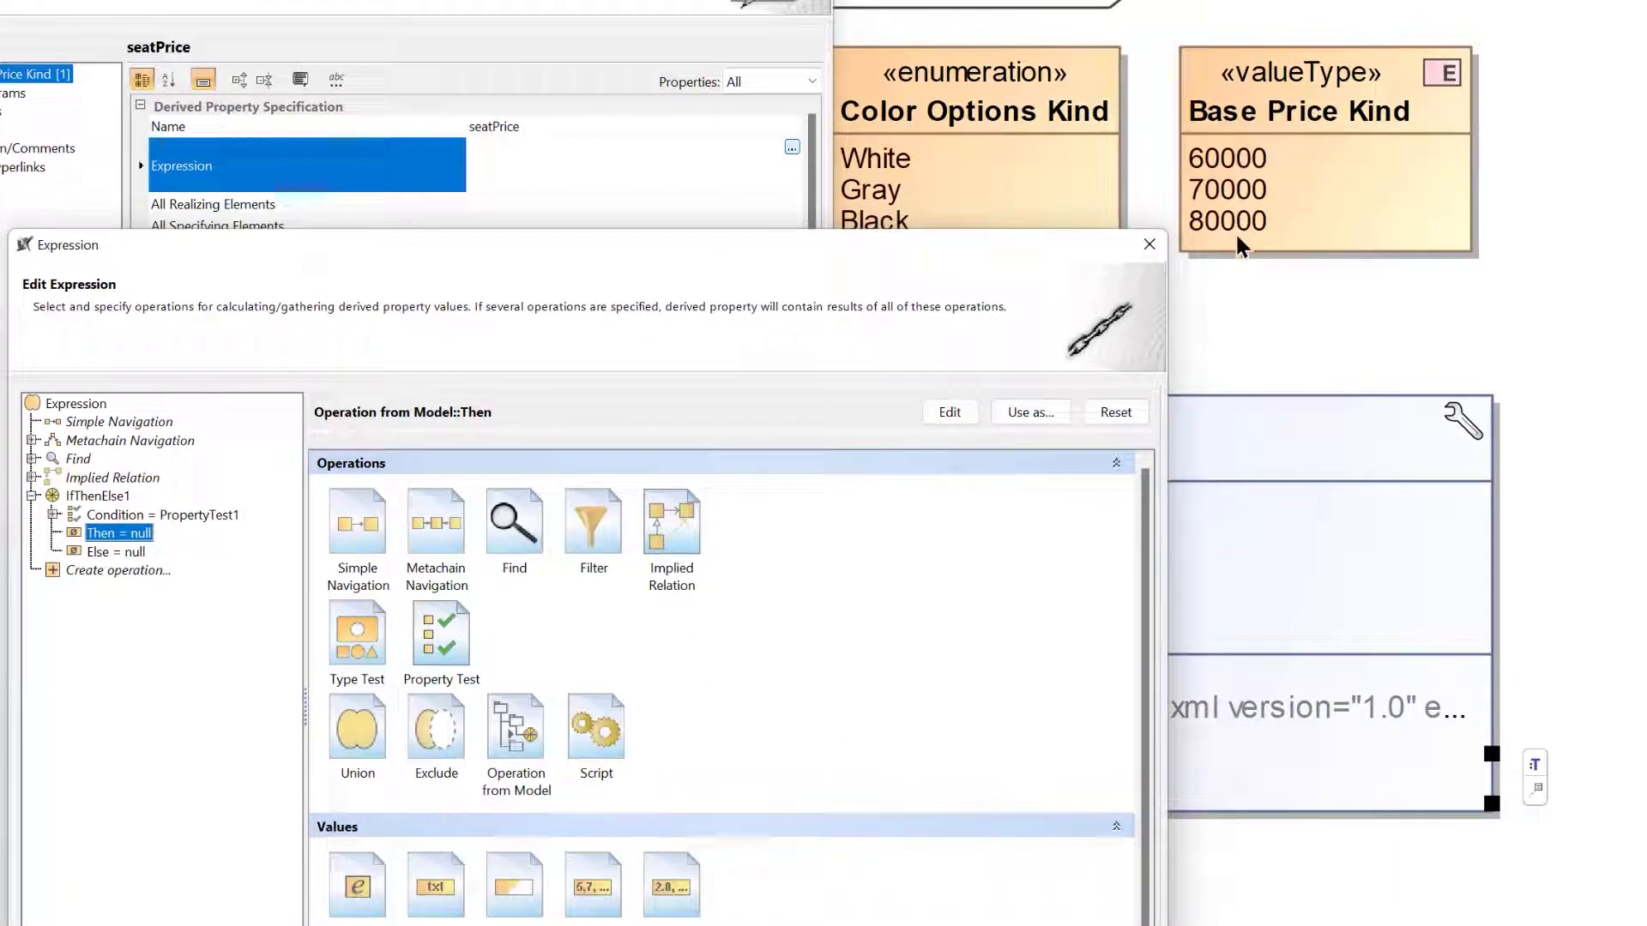
{"action": "scroll", "coordinate": [938, 643], "scroll_direction": "down", "scroll_amount": 1}
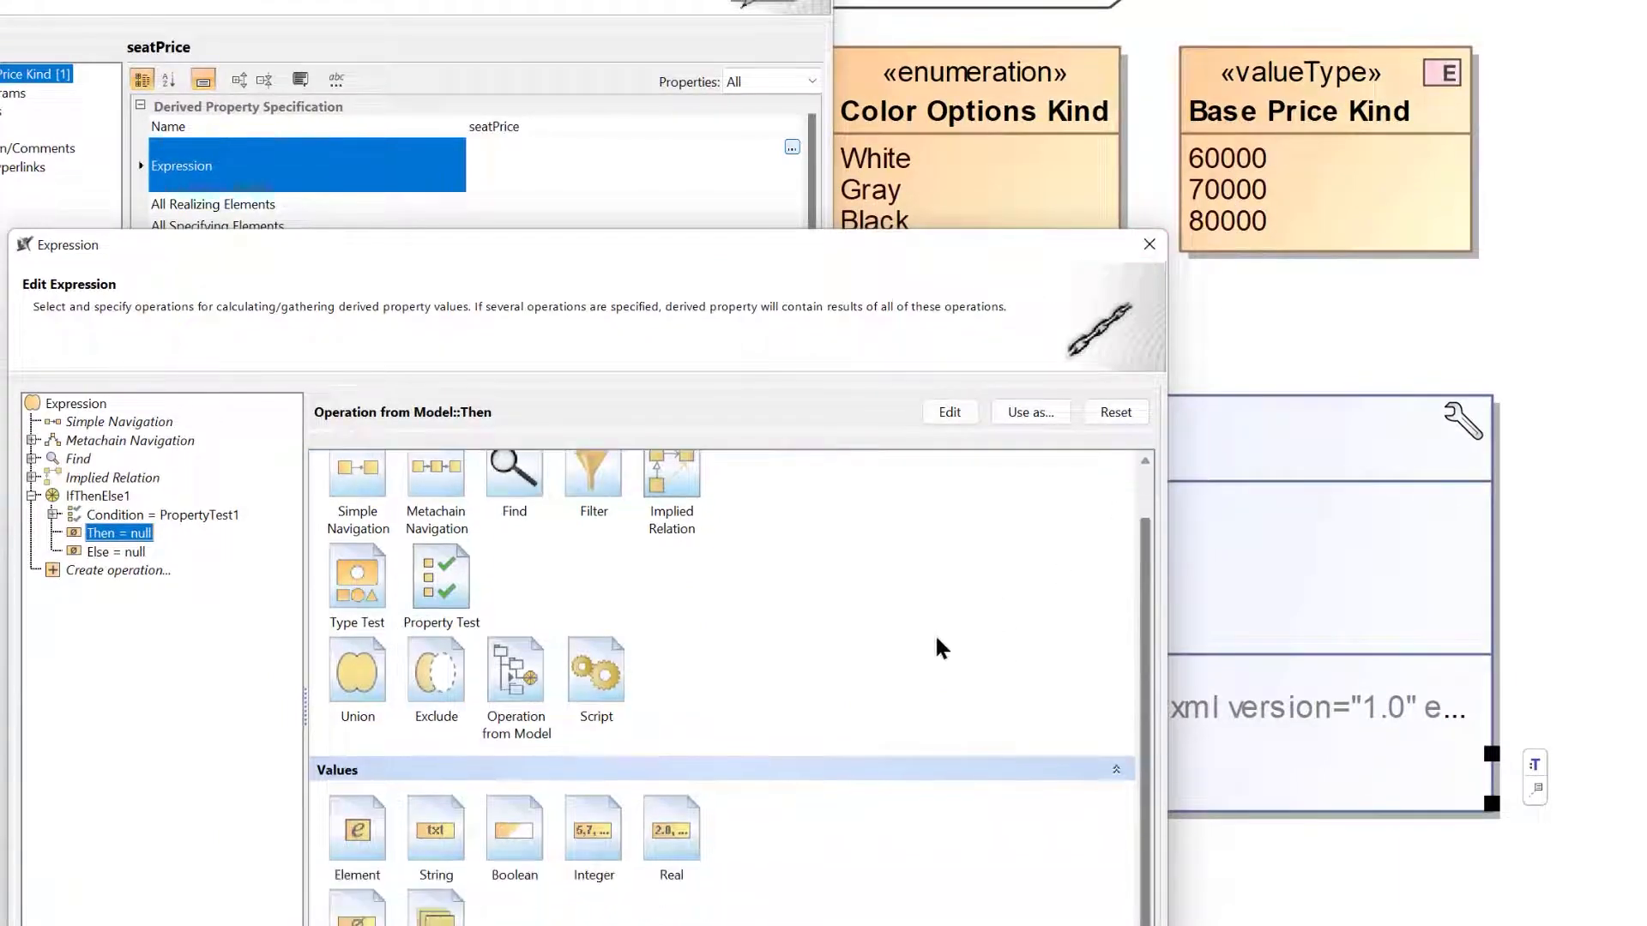
{"action": "left_click", "coordinate": [374, 837]}
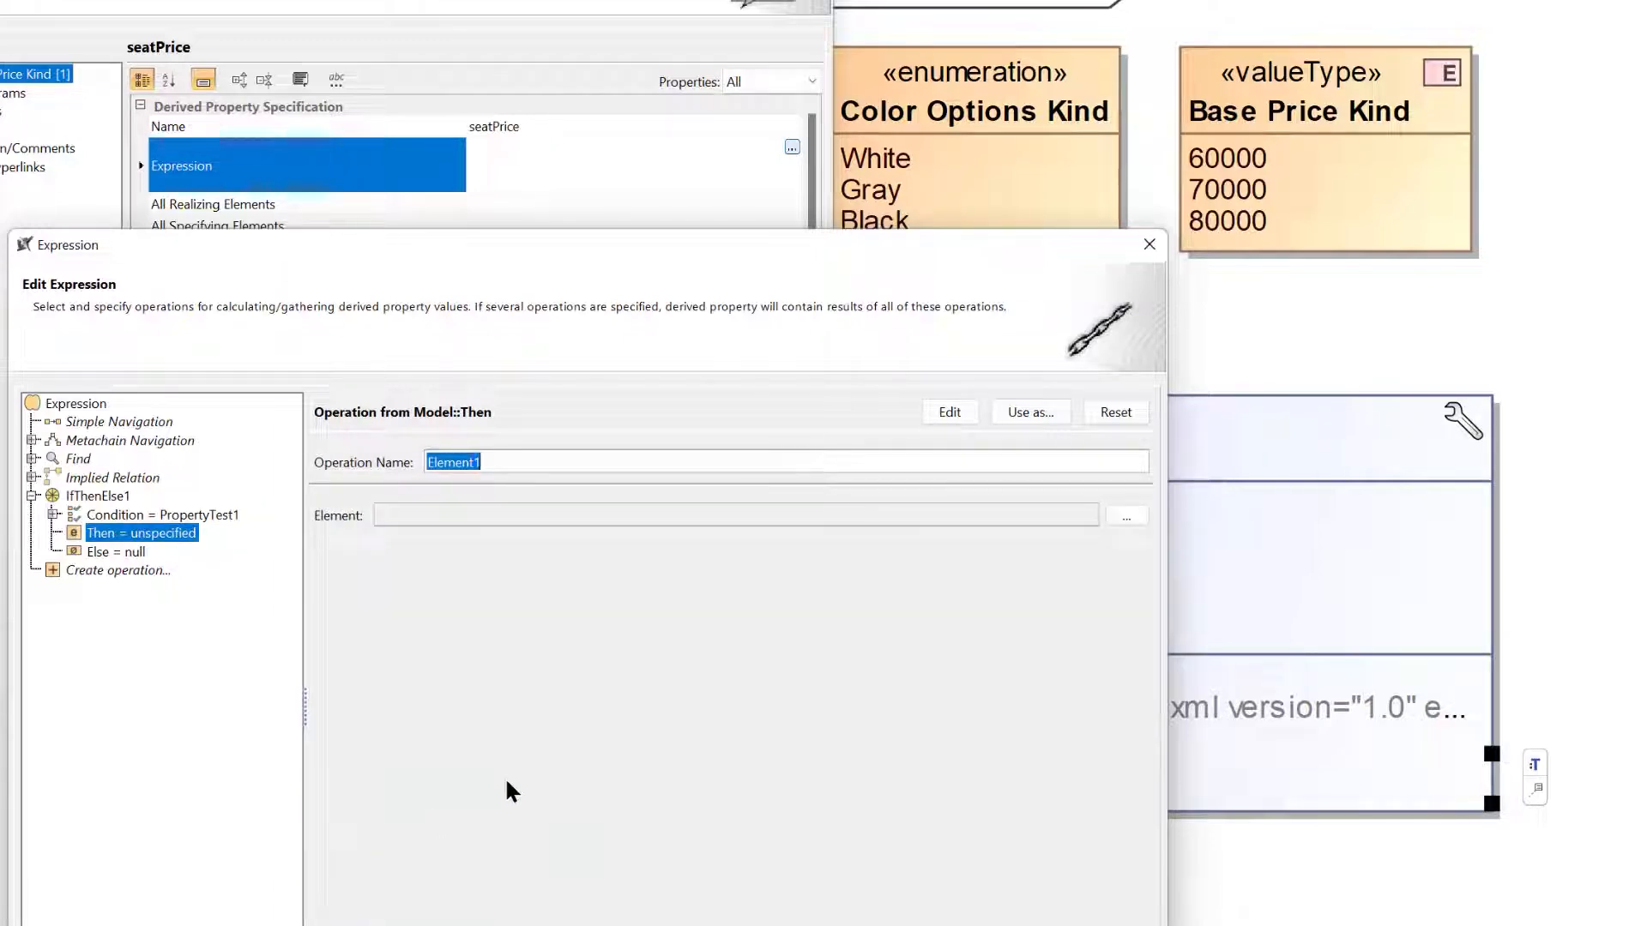
{"action": "left_click", "coordinate": [1137, 515]}
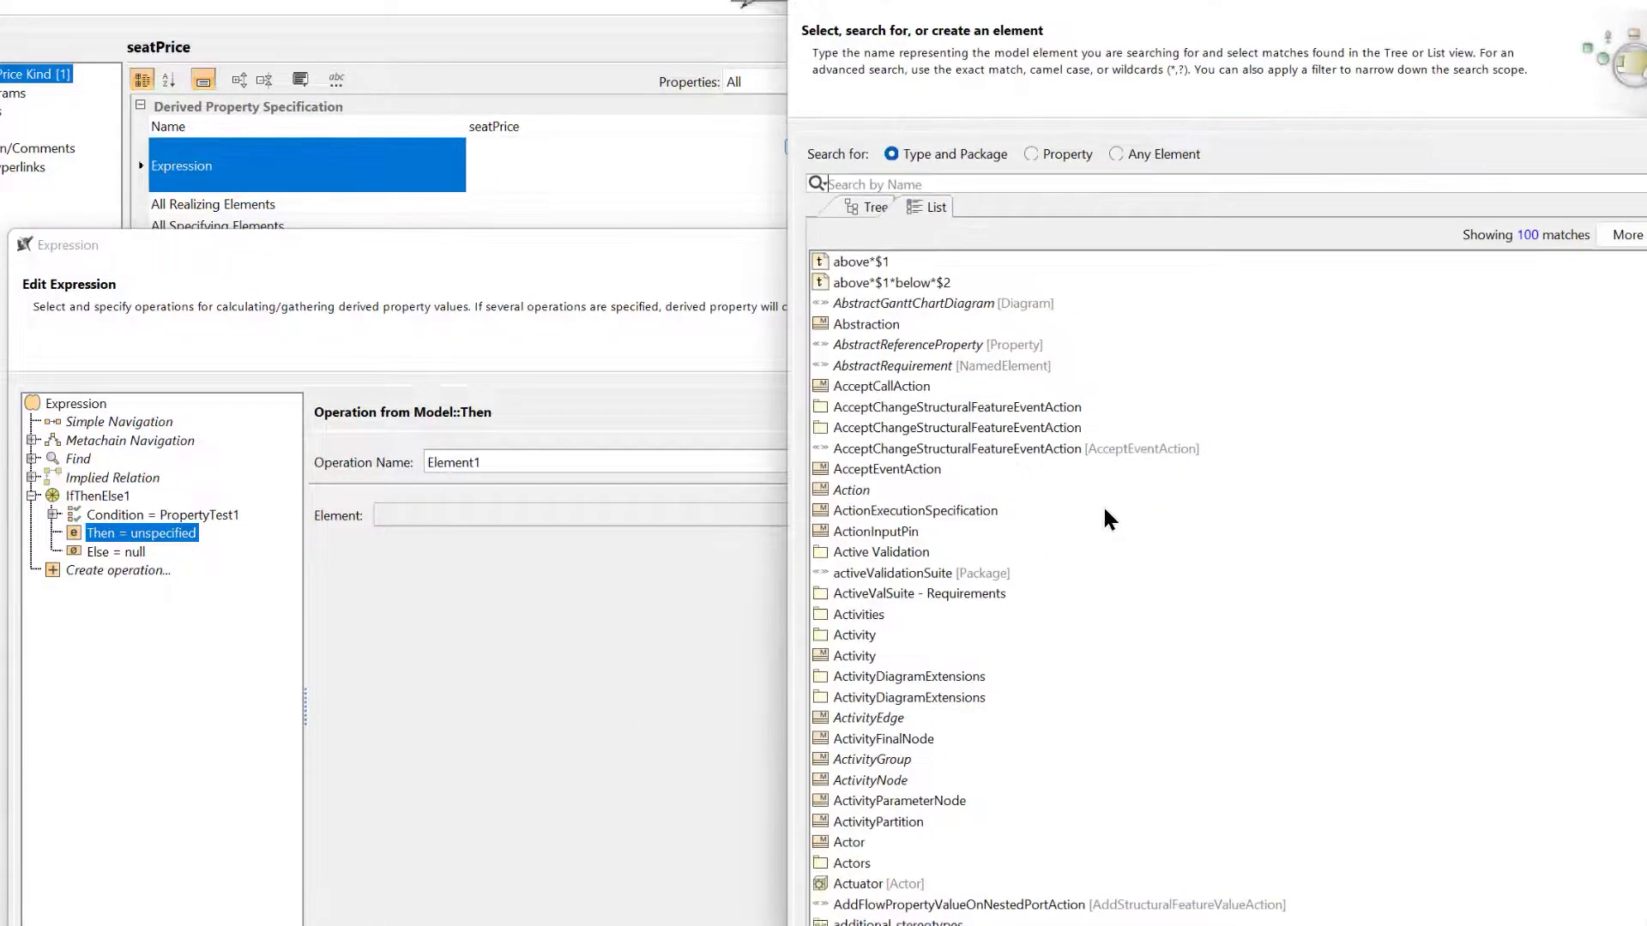
{"action": "left_click_drag", "start_coordinate": [1268, 2], "coordinate": [798, 332]}
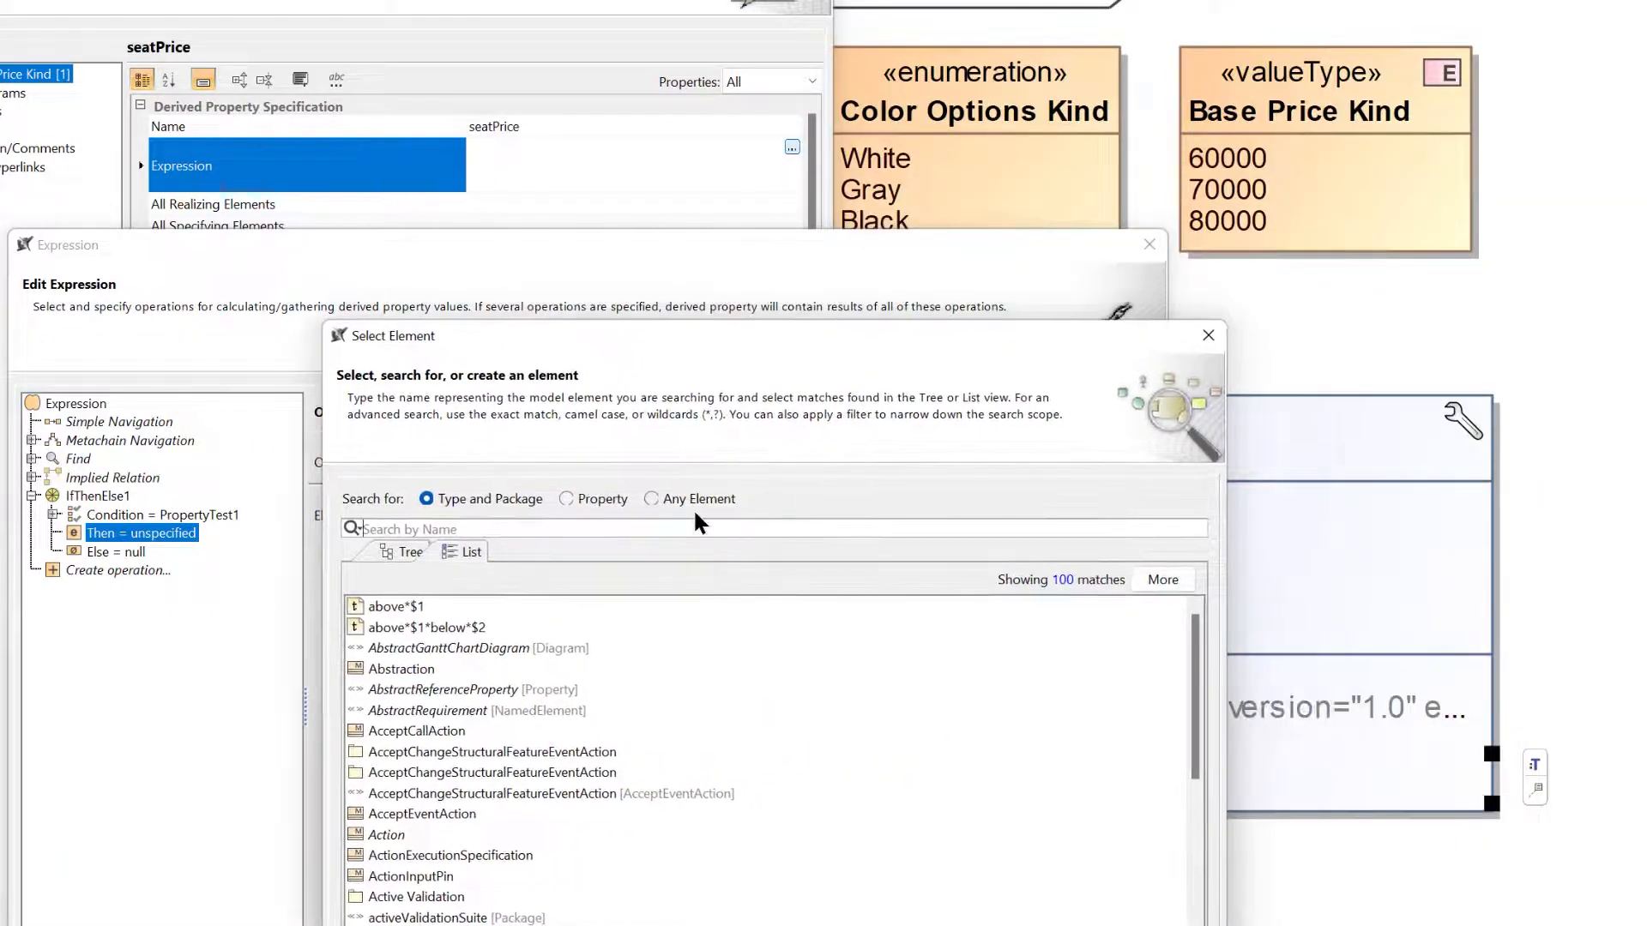
{"action": "left_click", "coordinate": [651, 500]}
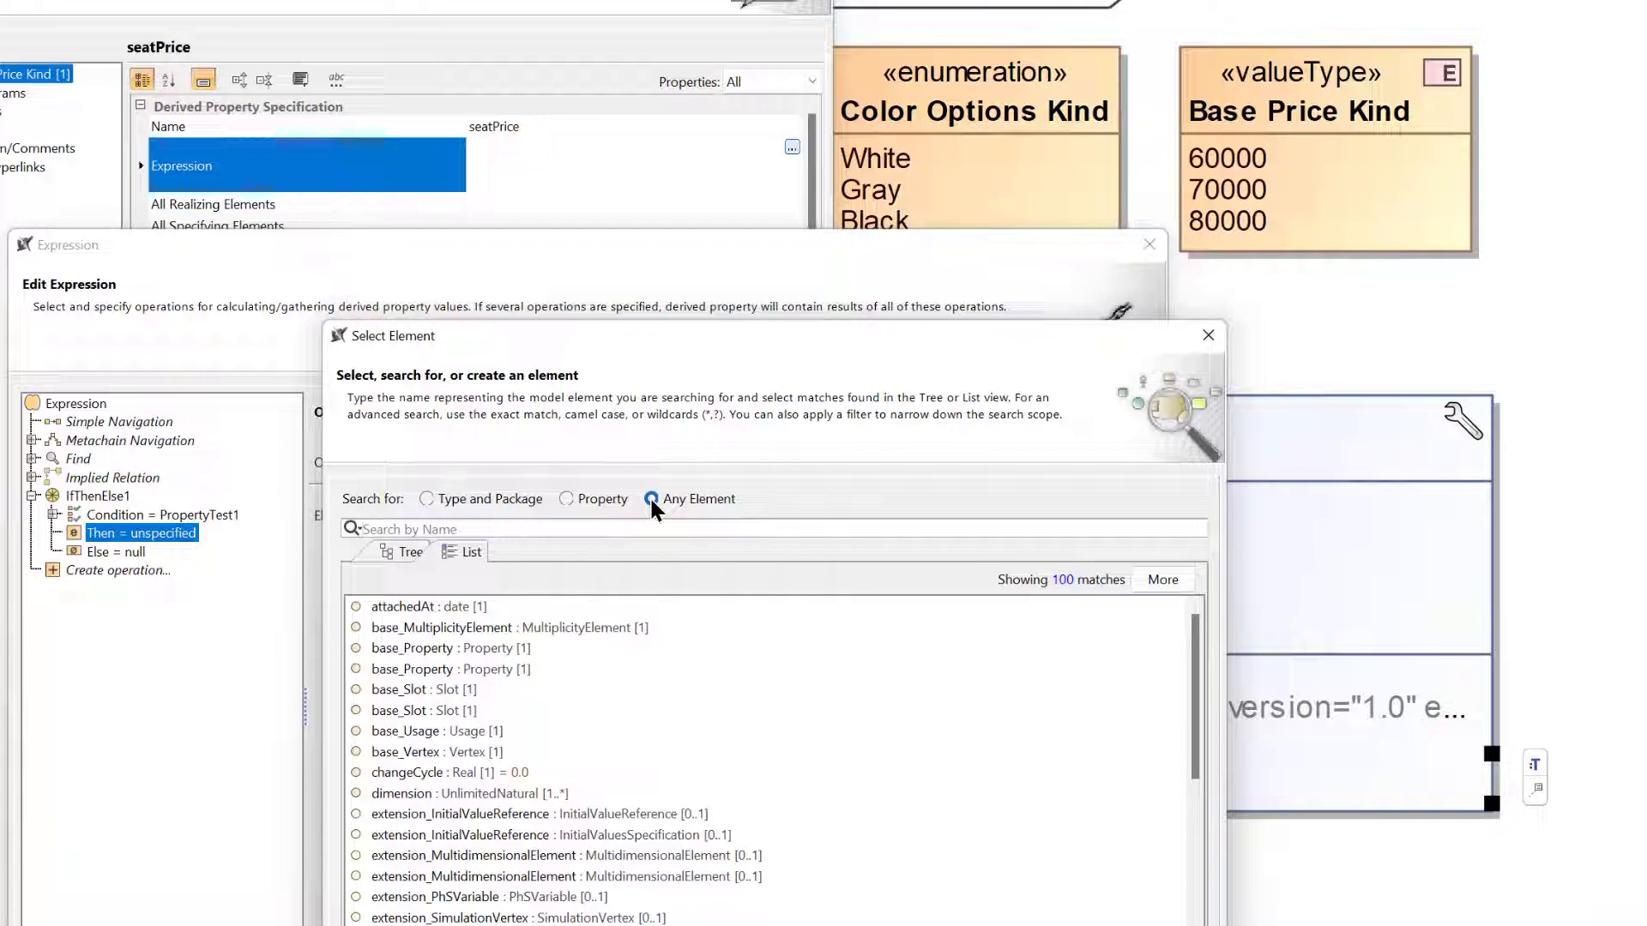
{"action": "type", "text": "600"}
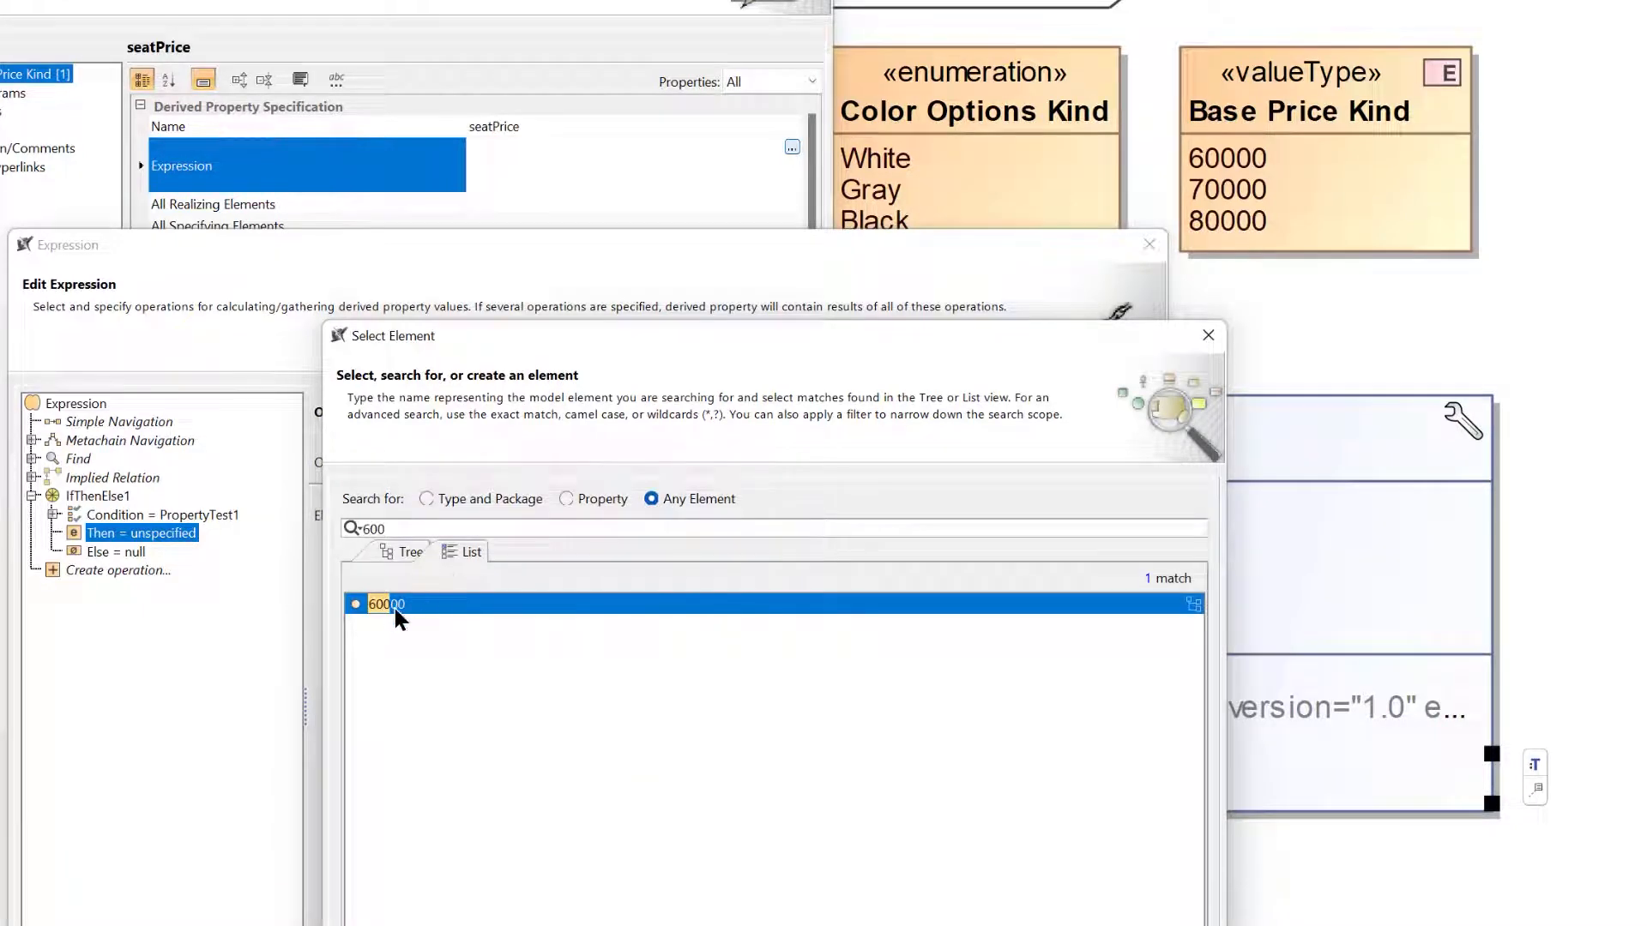
{"action": "key", "text": "Return"}
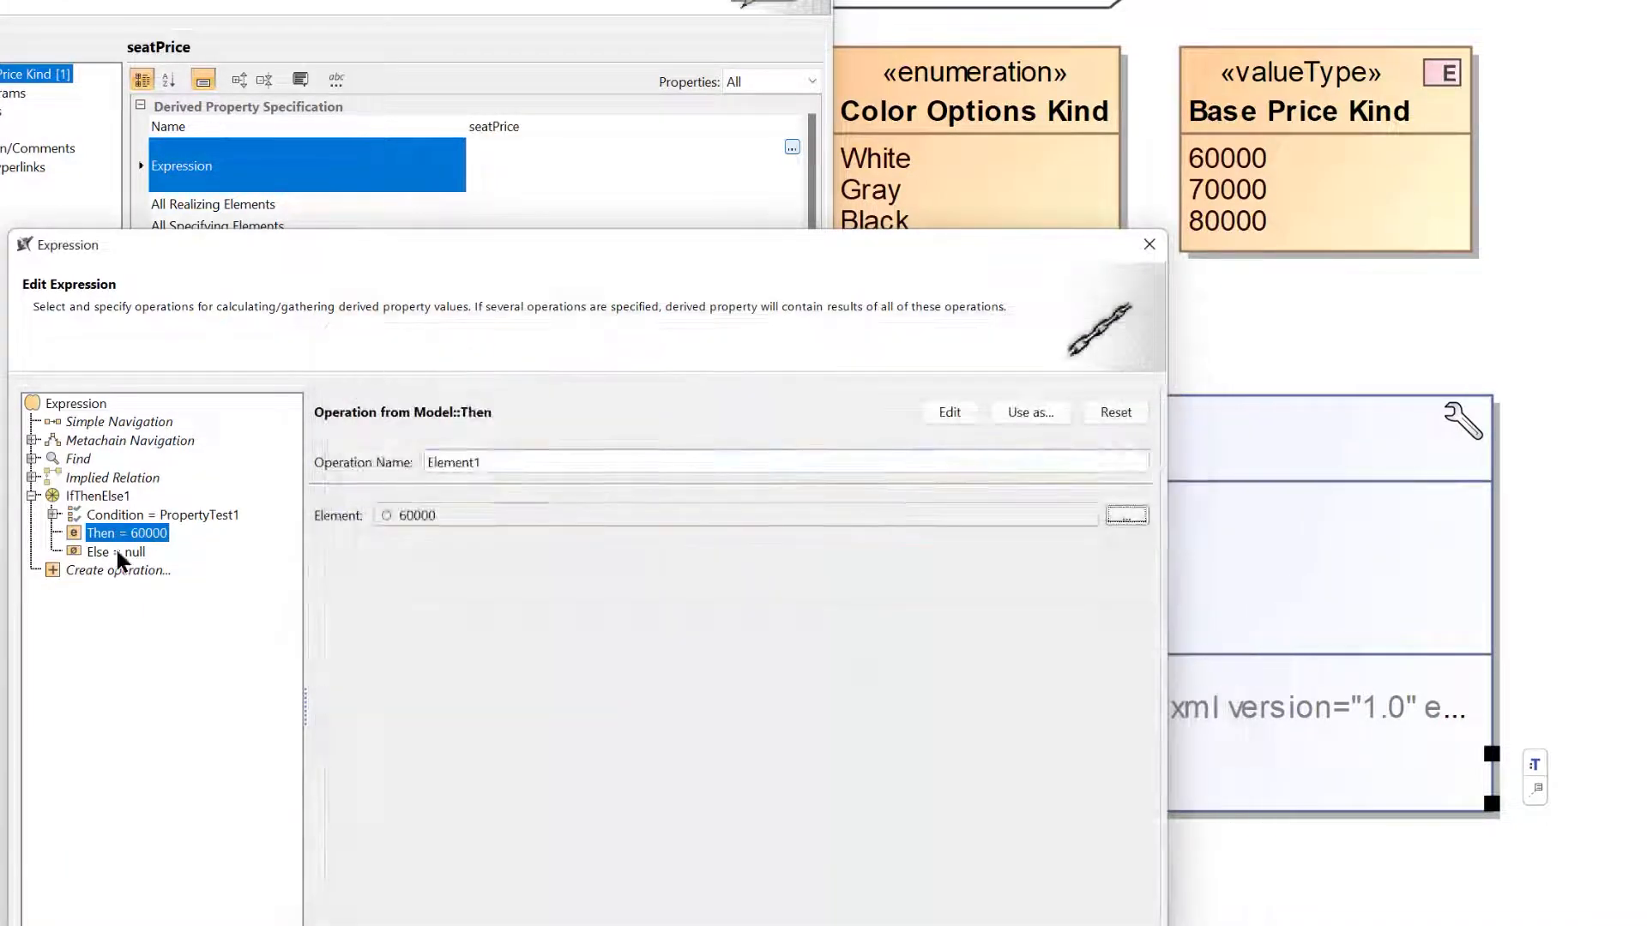
Set the Else branch to a nested operation from the model using the IfThenElse behavior.
{"action": "left_click", "coordinate": [117, 551]}
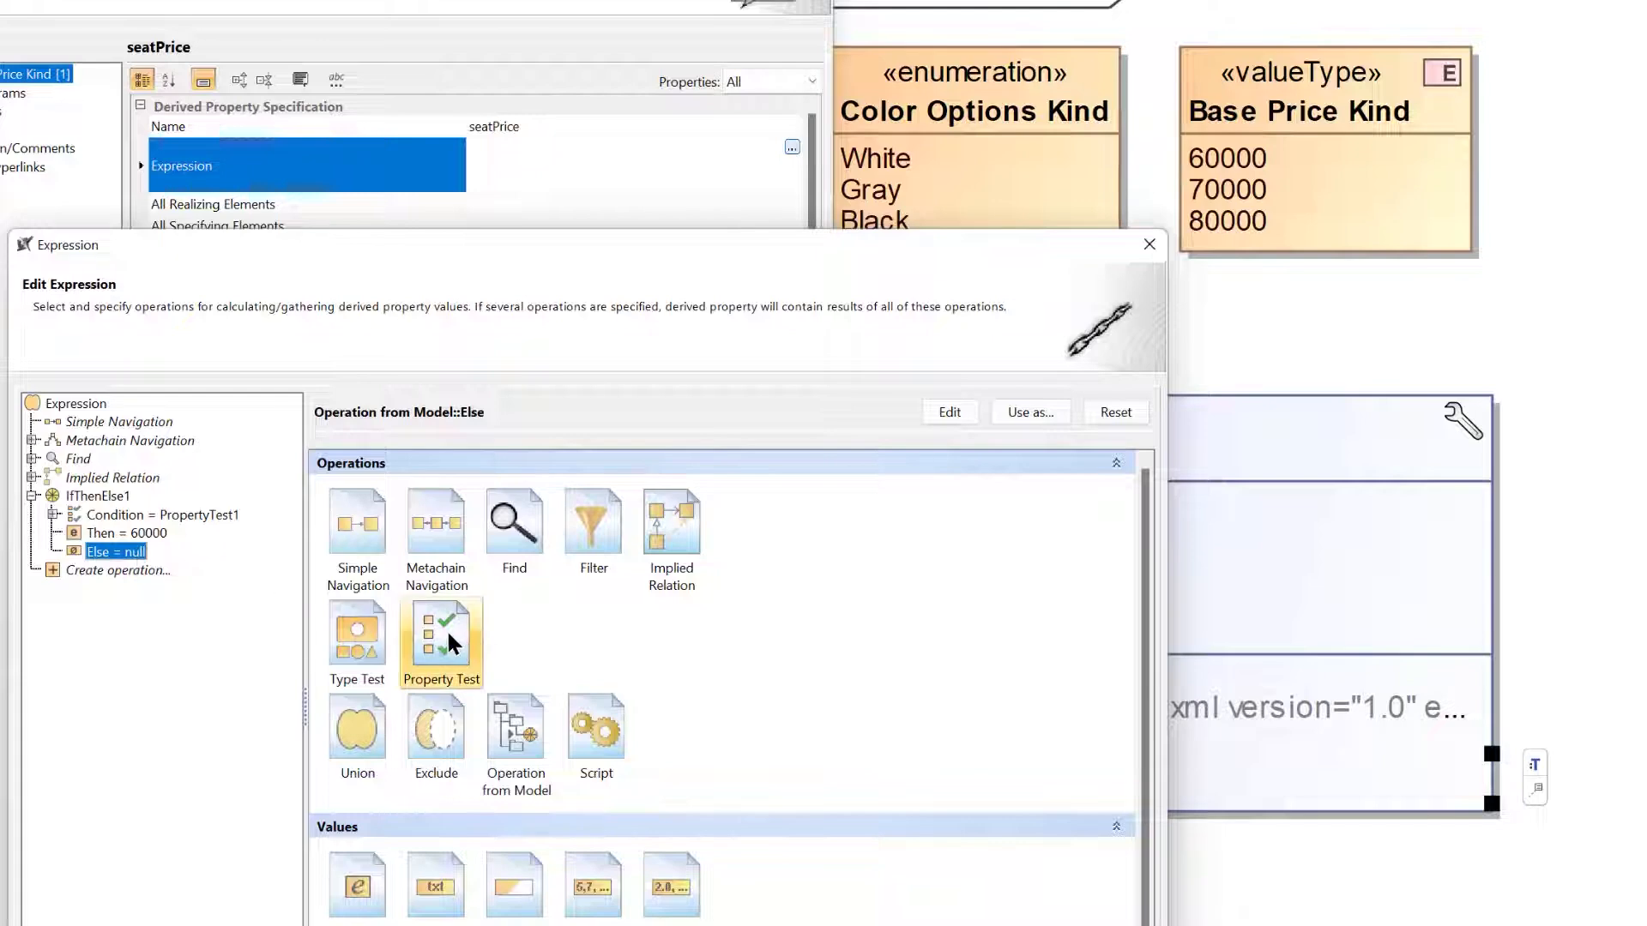
{"action": "left_click", "coordinate": [517, 737]}
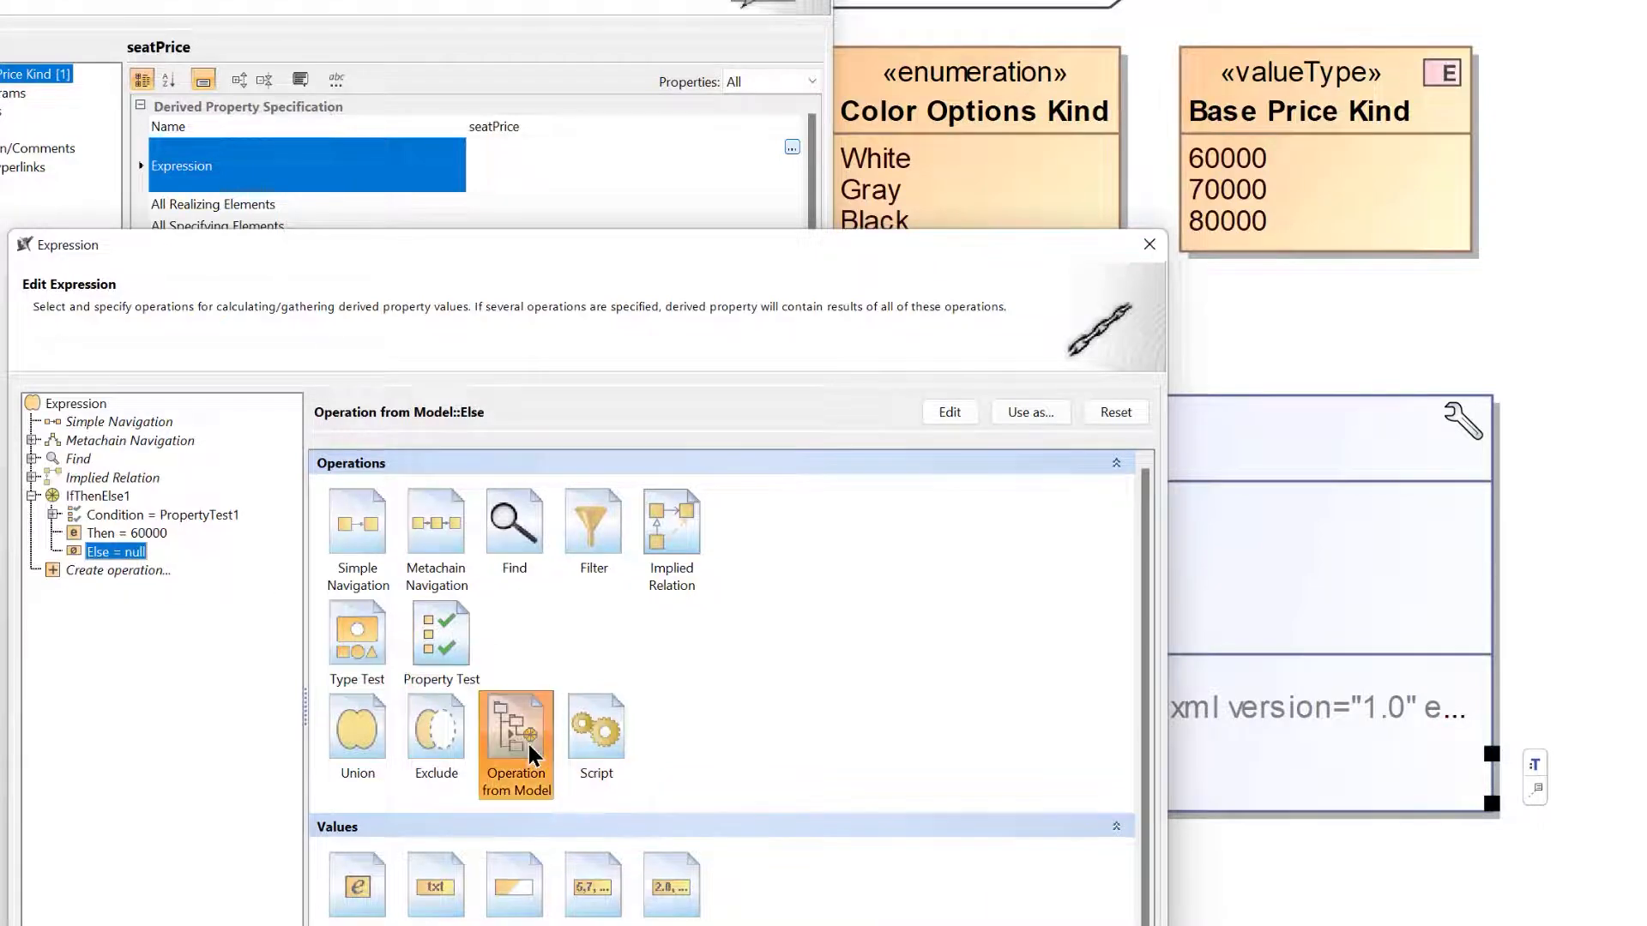
{"action": "type", "text": "if"}
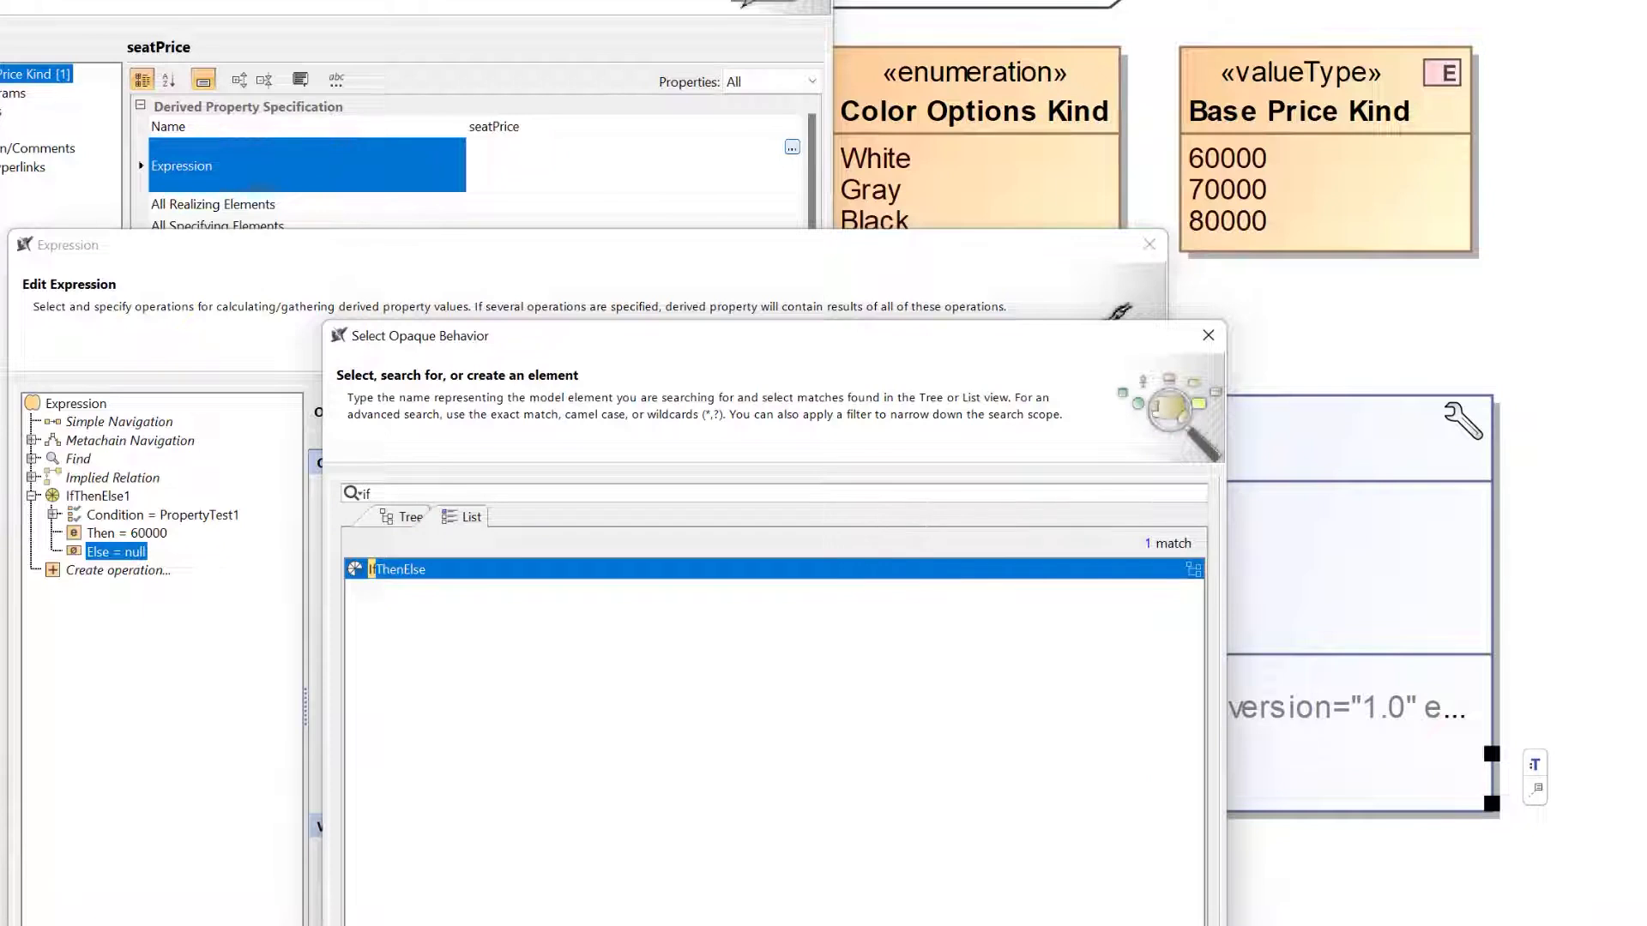
{"action": "key", "text": "Return"}
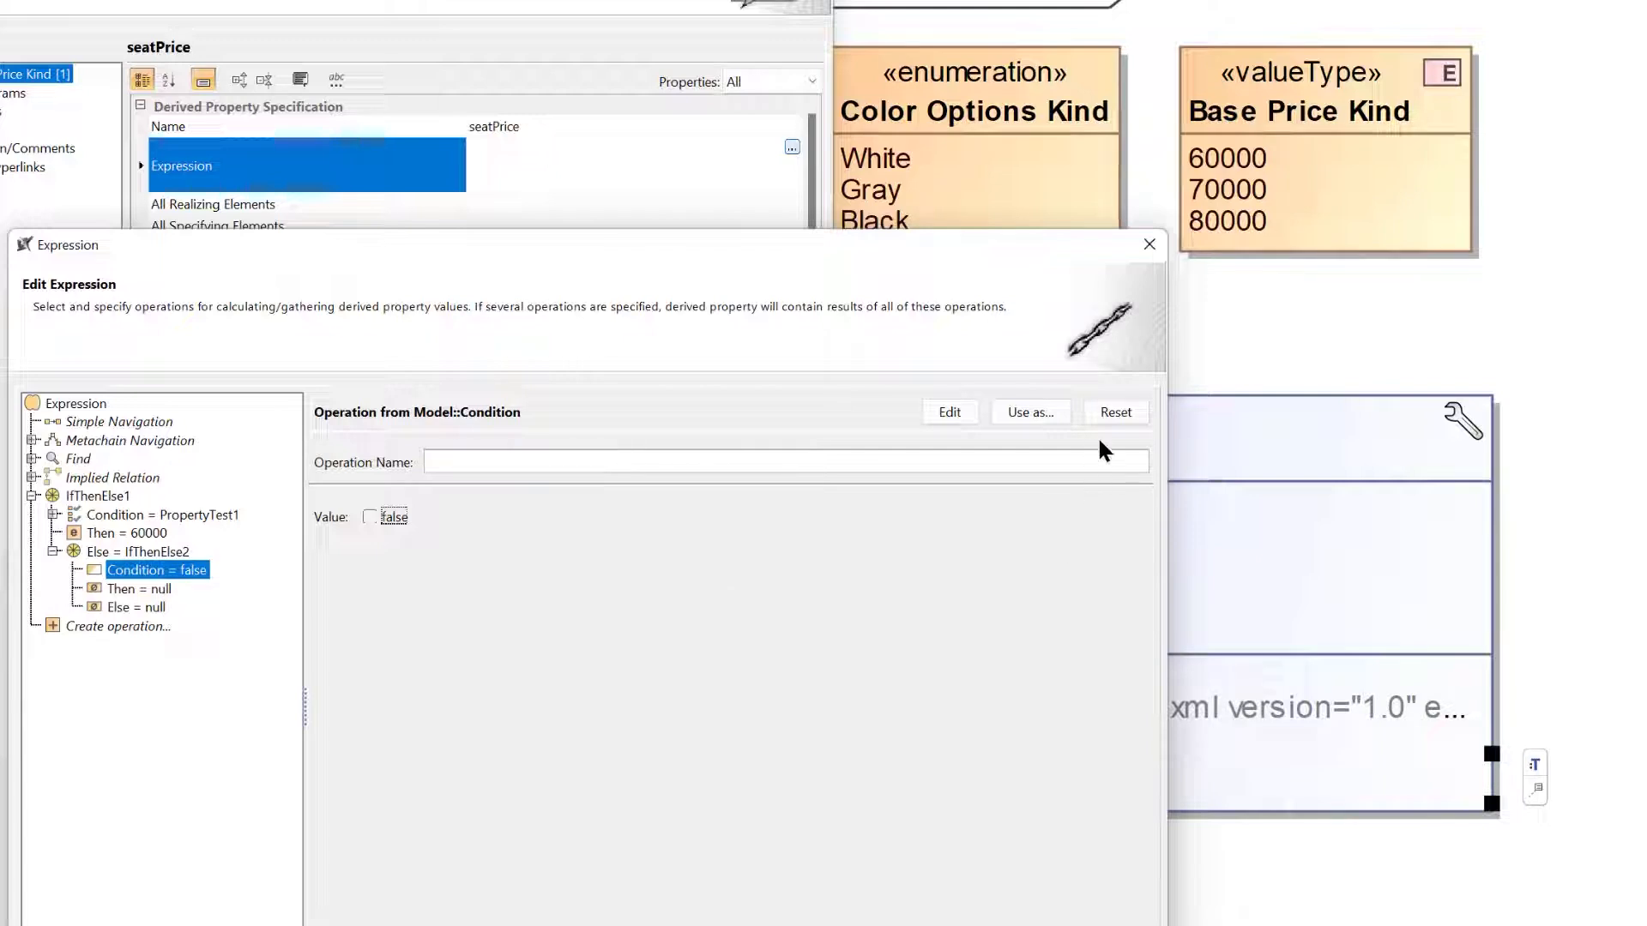
Replace the nested IfThenElse condition with a Property Test that checks whether seatType is Racing.
{"action": "left_click", "coordinate": [1106, 415]}
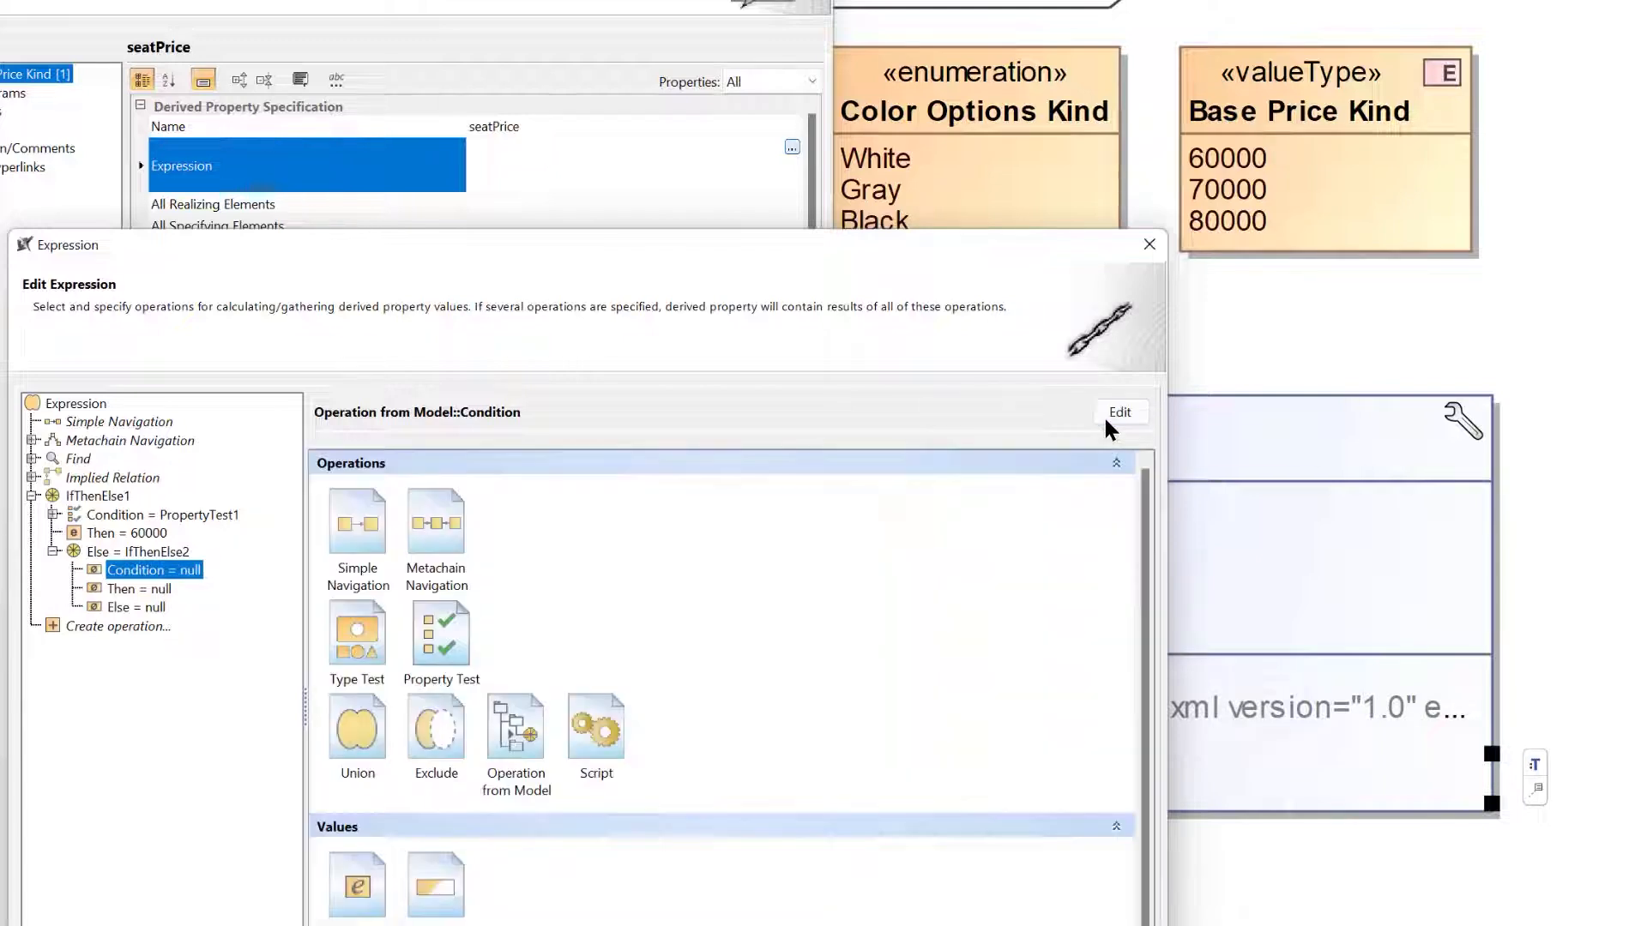
{"action": "left_click", "coordinate": [440, 628]}
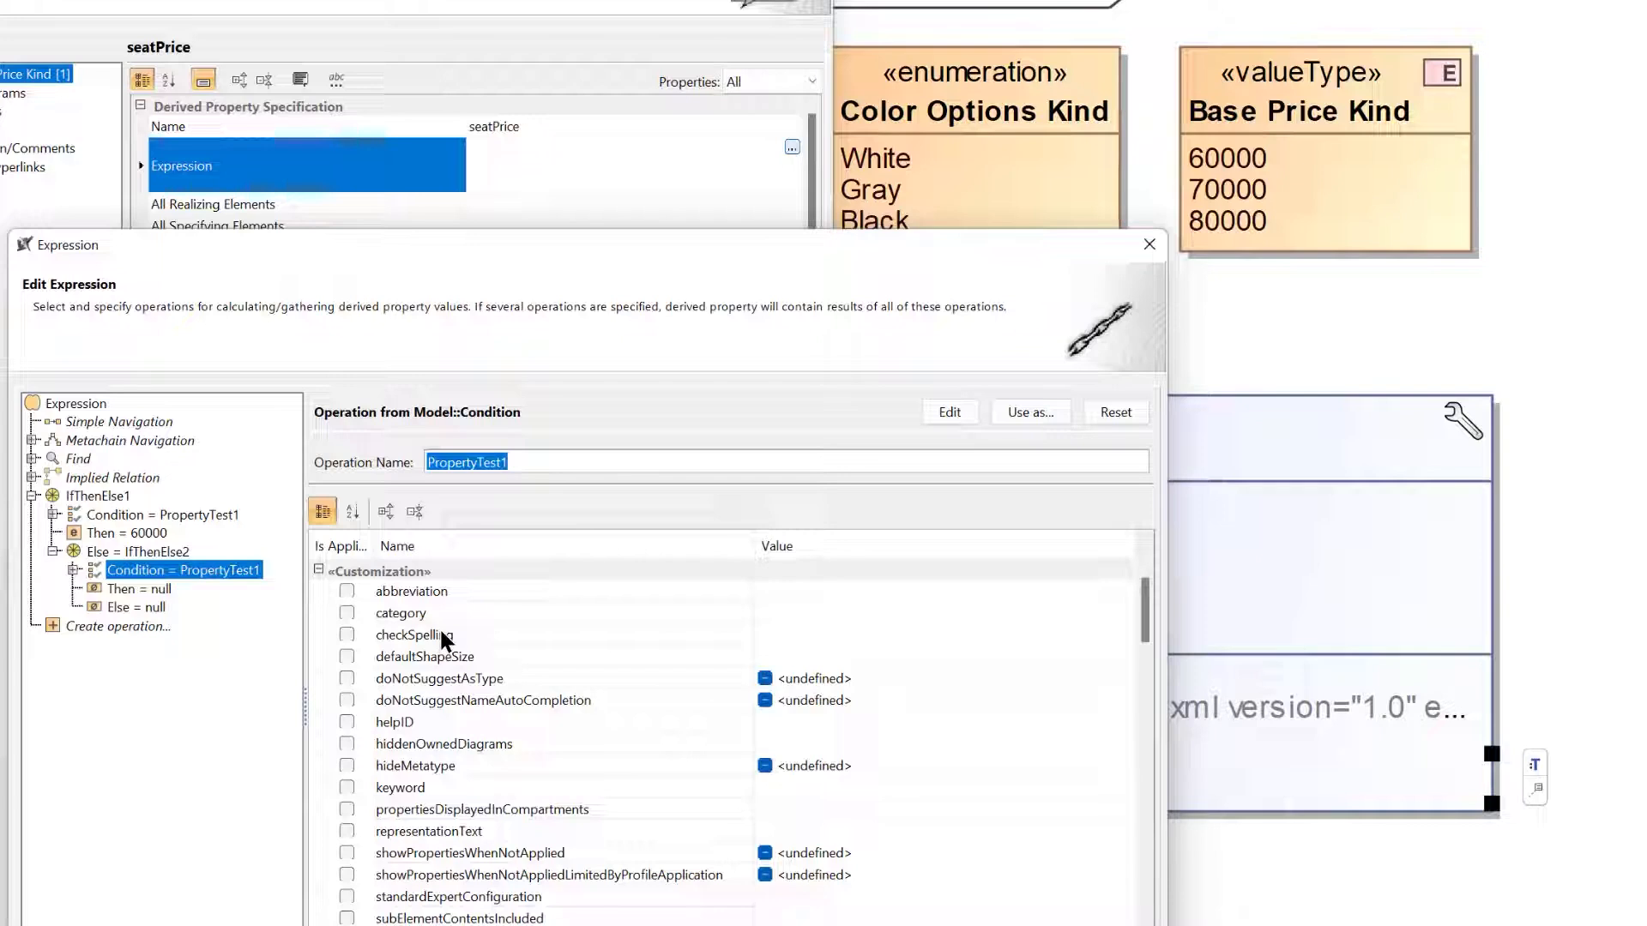
{"action": "type", "text": "seat"}
{"action": "key", "text": "BackSpace"}
{"action": "key", "text": "BackSpace"}
{"action": "key", "text": "BackSpace"}
{"action": "key", "text": "BackSpace"}
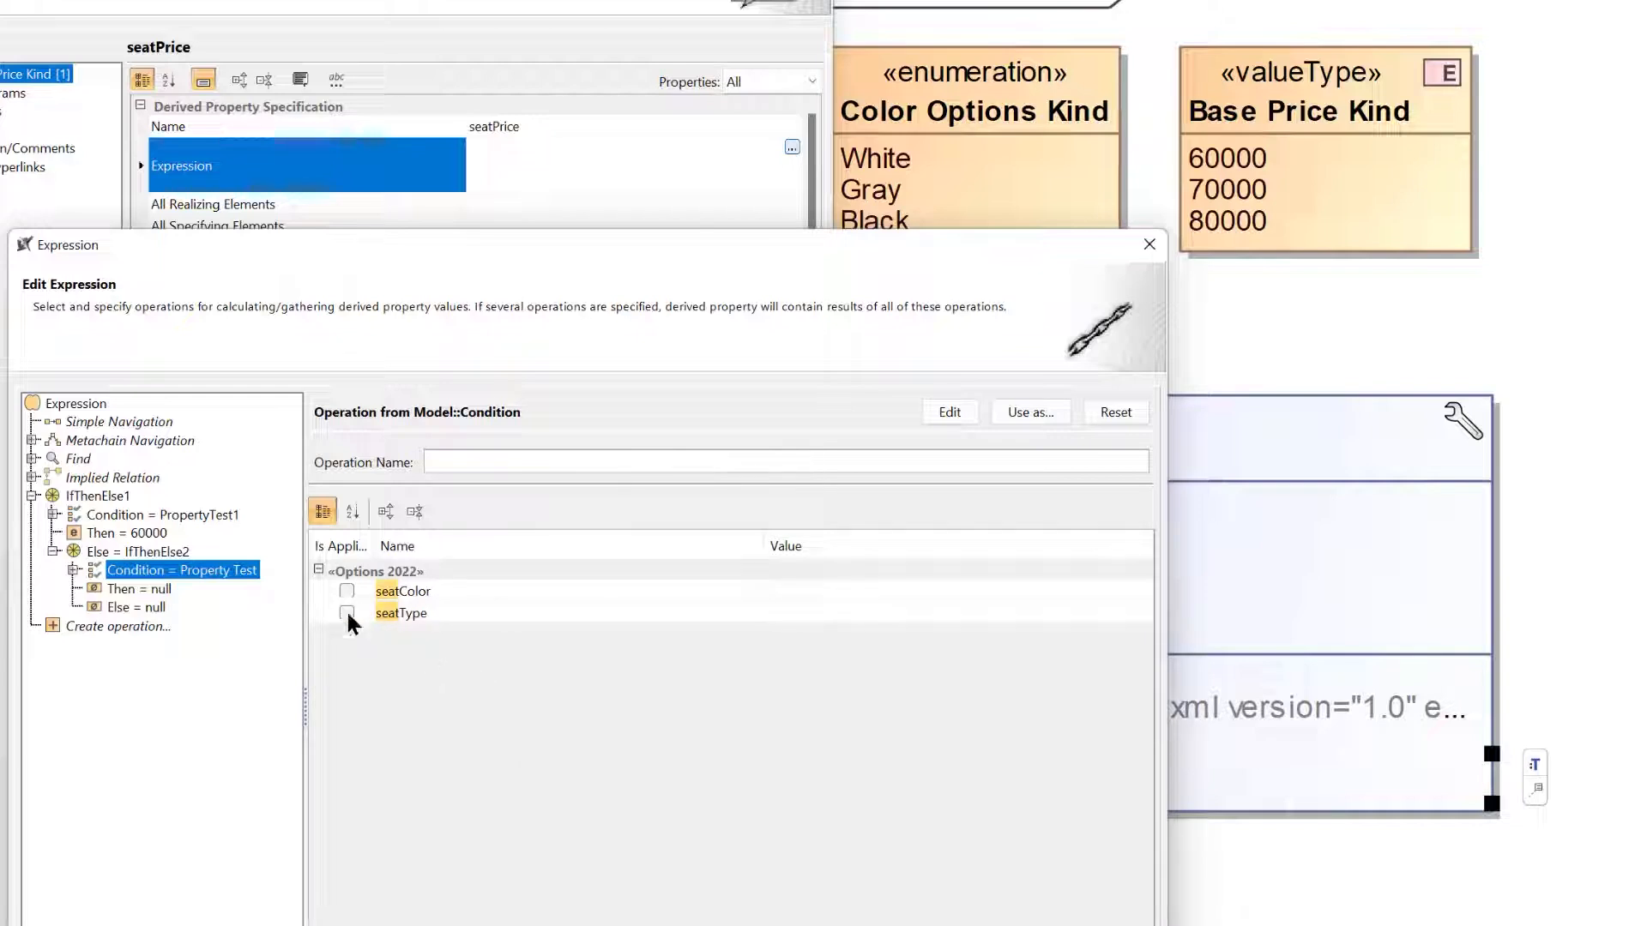
{"action": "left_click", "coordinate": [348, 616]}
{"action": "left_click", "coordinate": [914, 616]}
{"action": "left_click", "coordinate": [863, 655]}
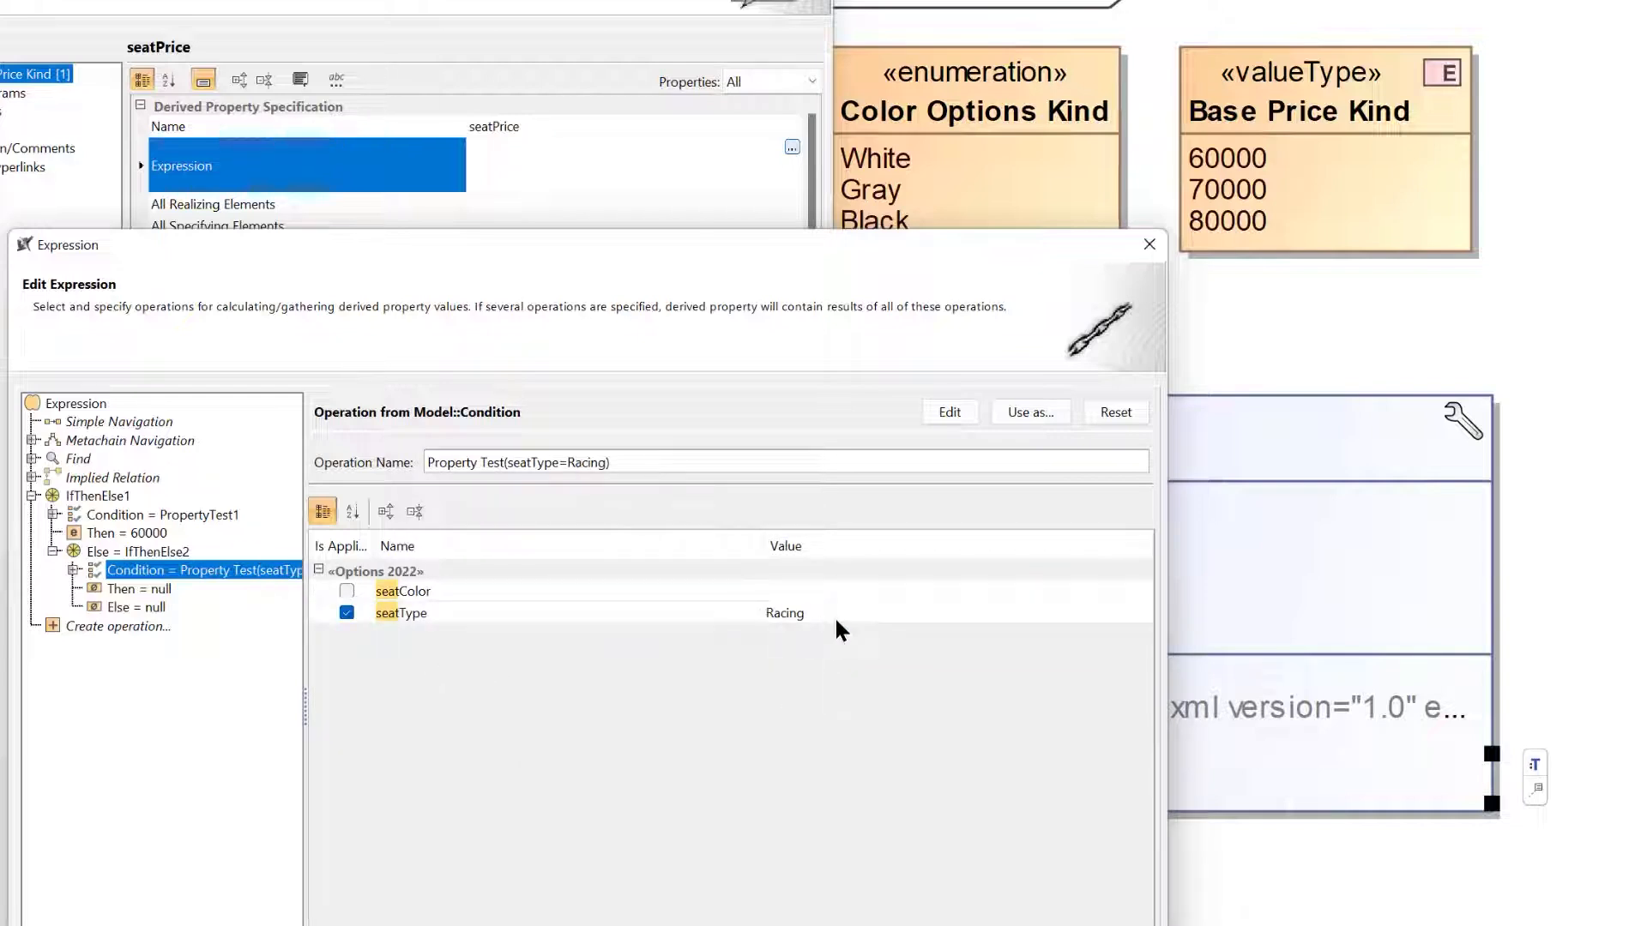
Set the nested IfThenElse's Then branch to an Element value, searching any element for 7000 and choosing the 70000 literal.
{"action": "left_click", "coordinate": [135, 590]}
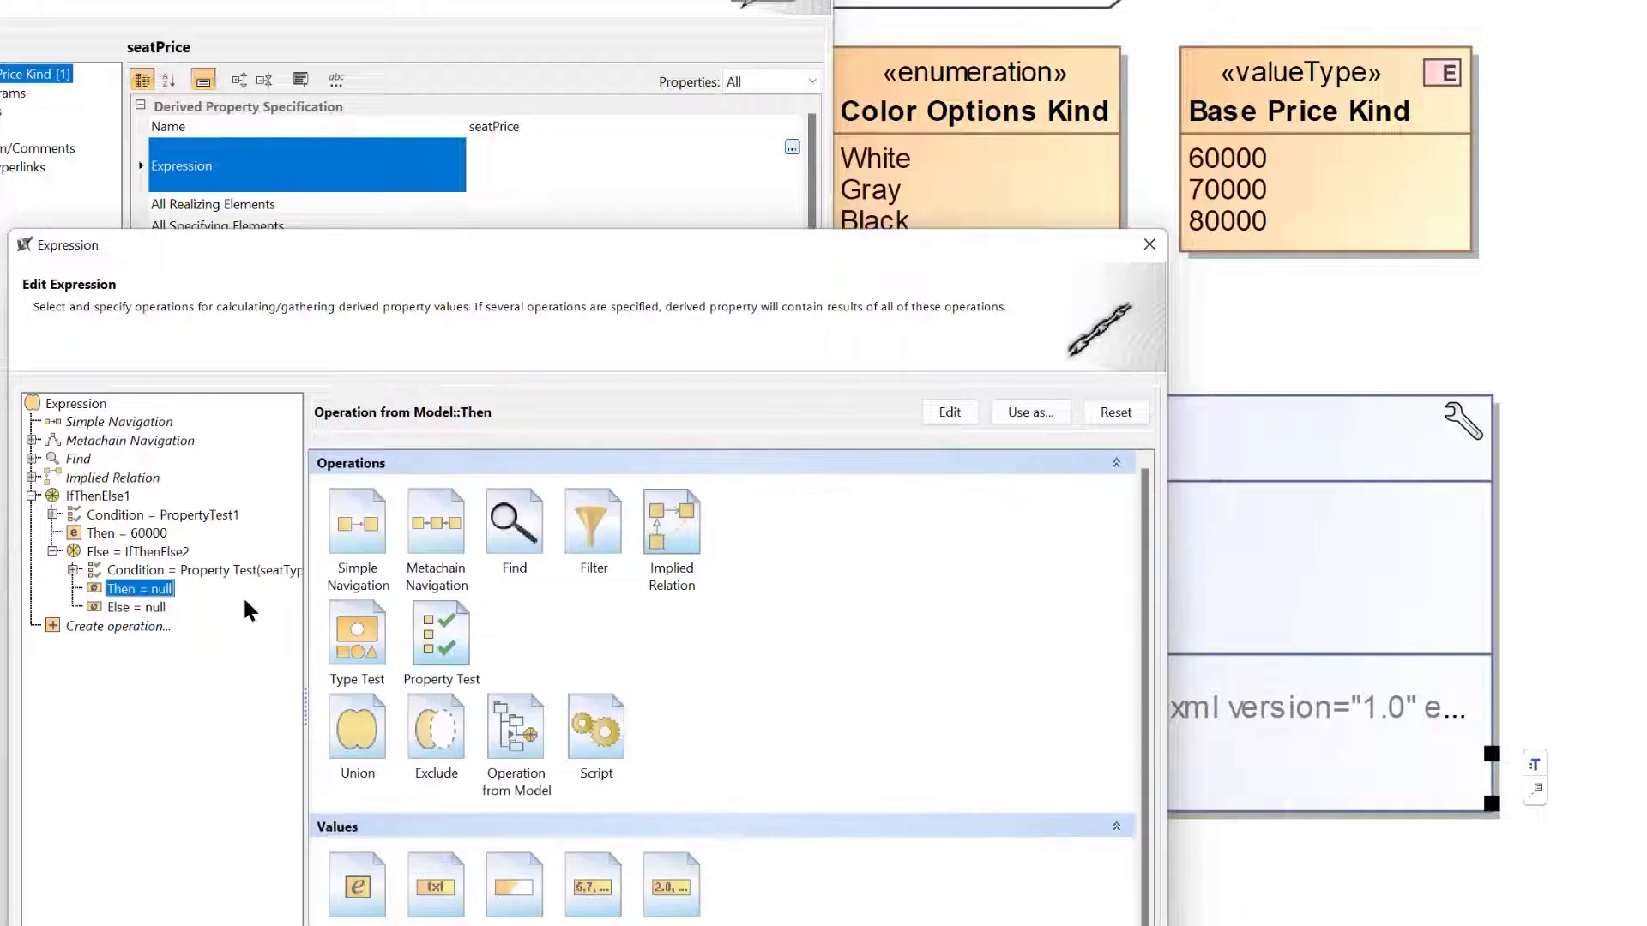
{"action": "scroll", "coordinate": [475, 719], "scroll_direction": "down", "scroll_amount": 1}
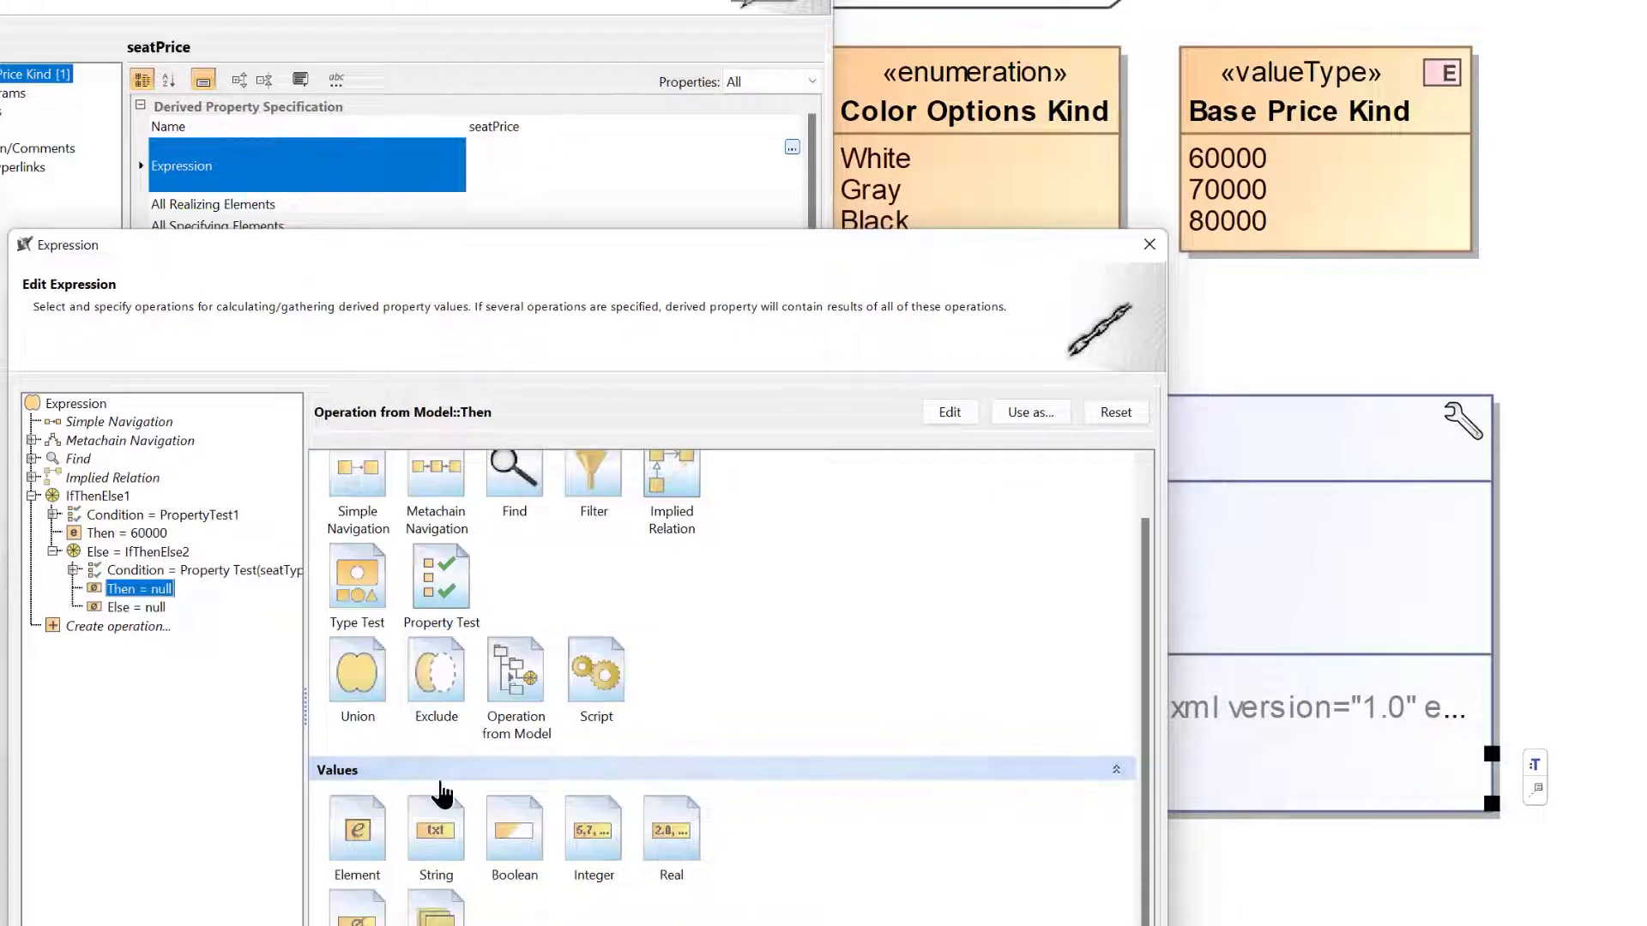
{"action": "left_click", "coordinate": [369, 824]}
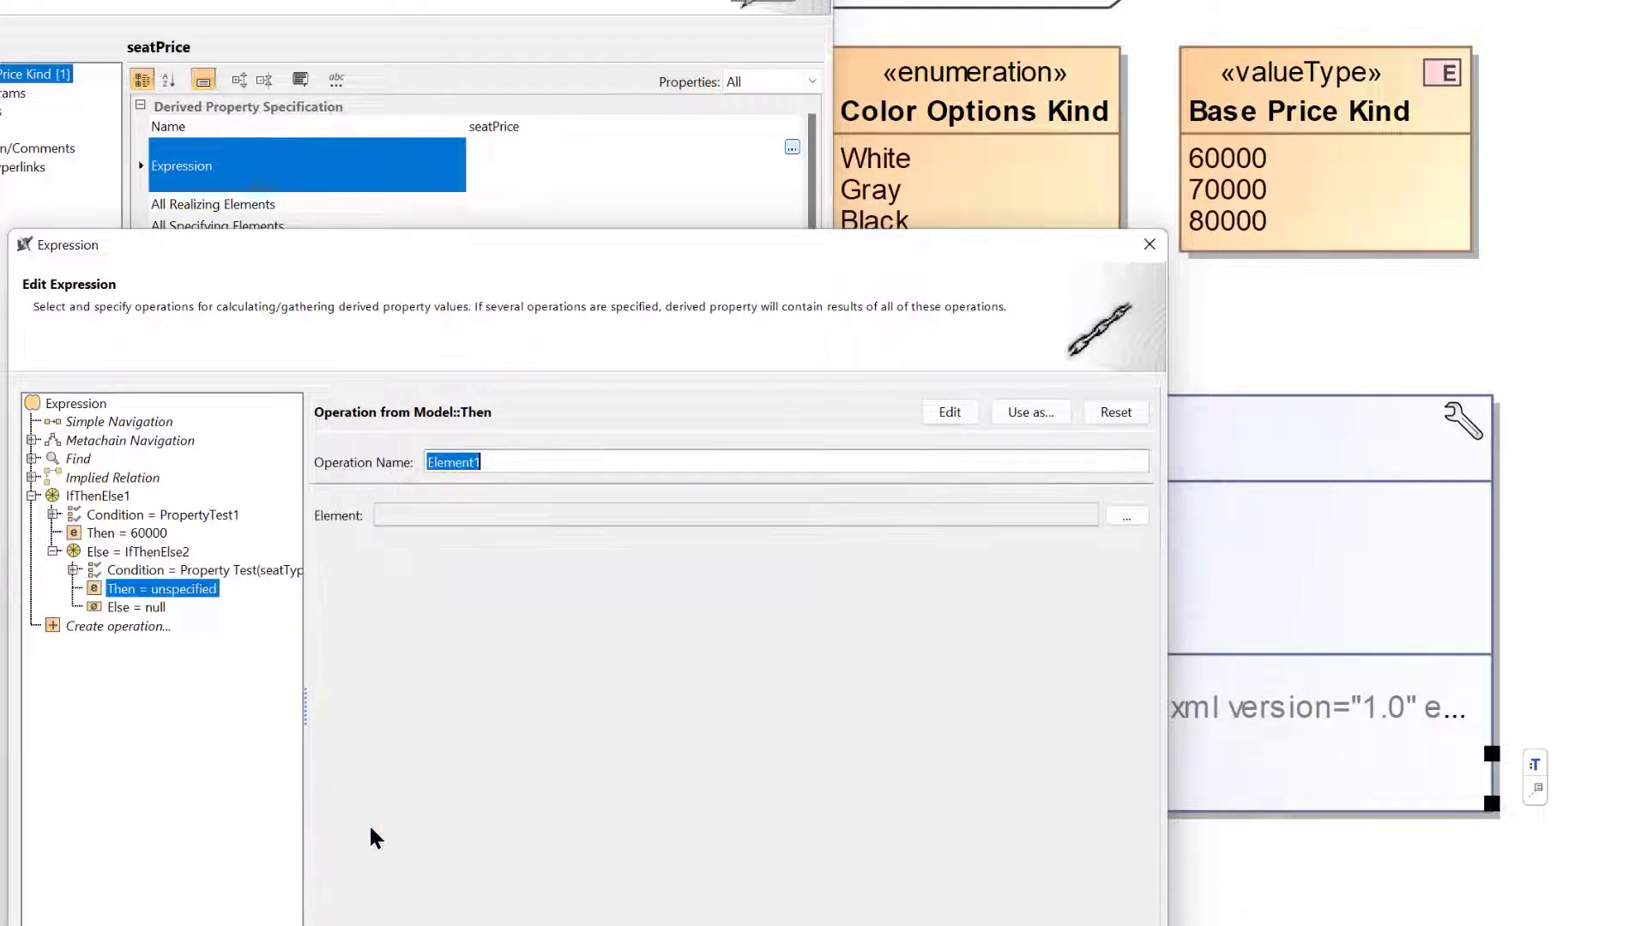
{"action": "left_click", "coordinate": [1124, 517]}
{"action": "type", "text": "7000"}
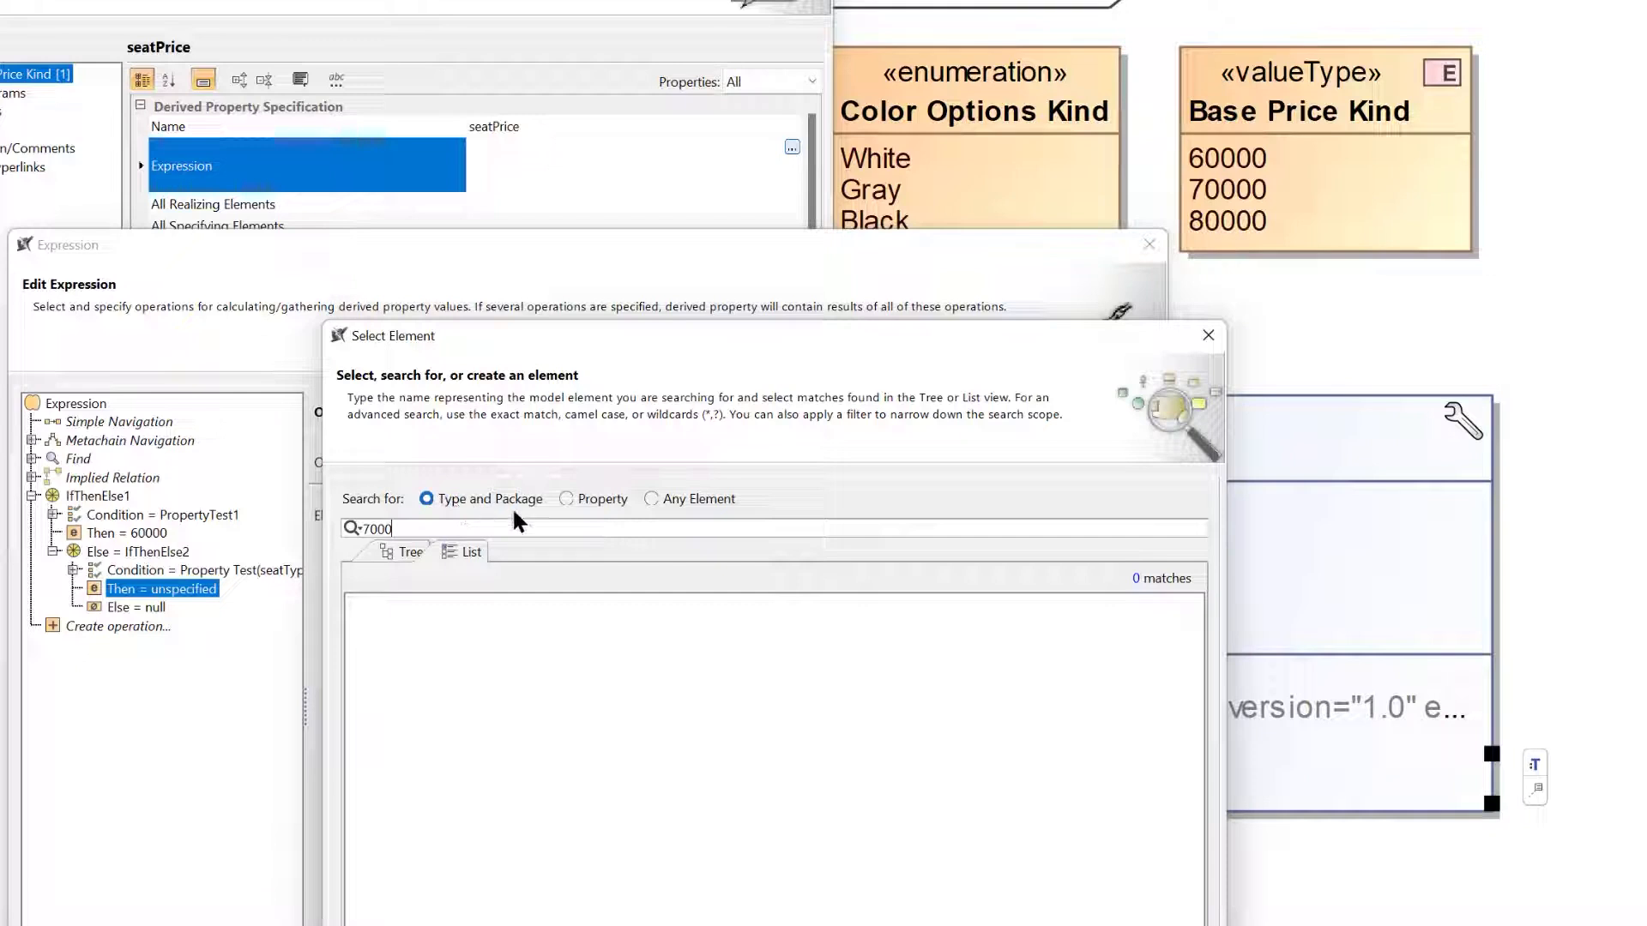
{"action": "left_click", "coordinate": [566, 498]}
{"action": "left_click", "coordinate": [651, 498]}
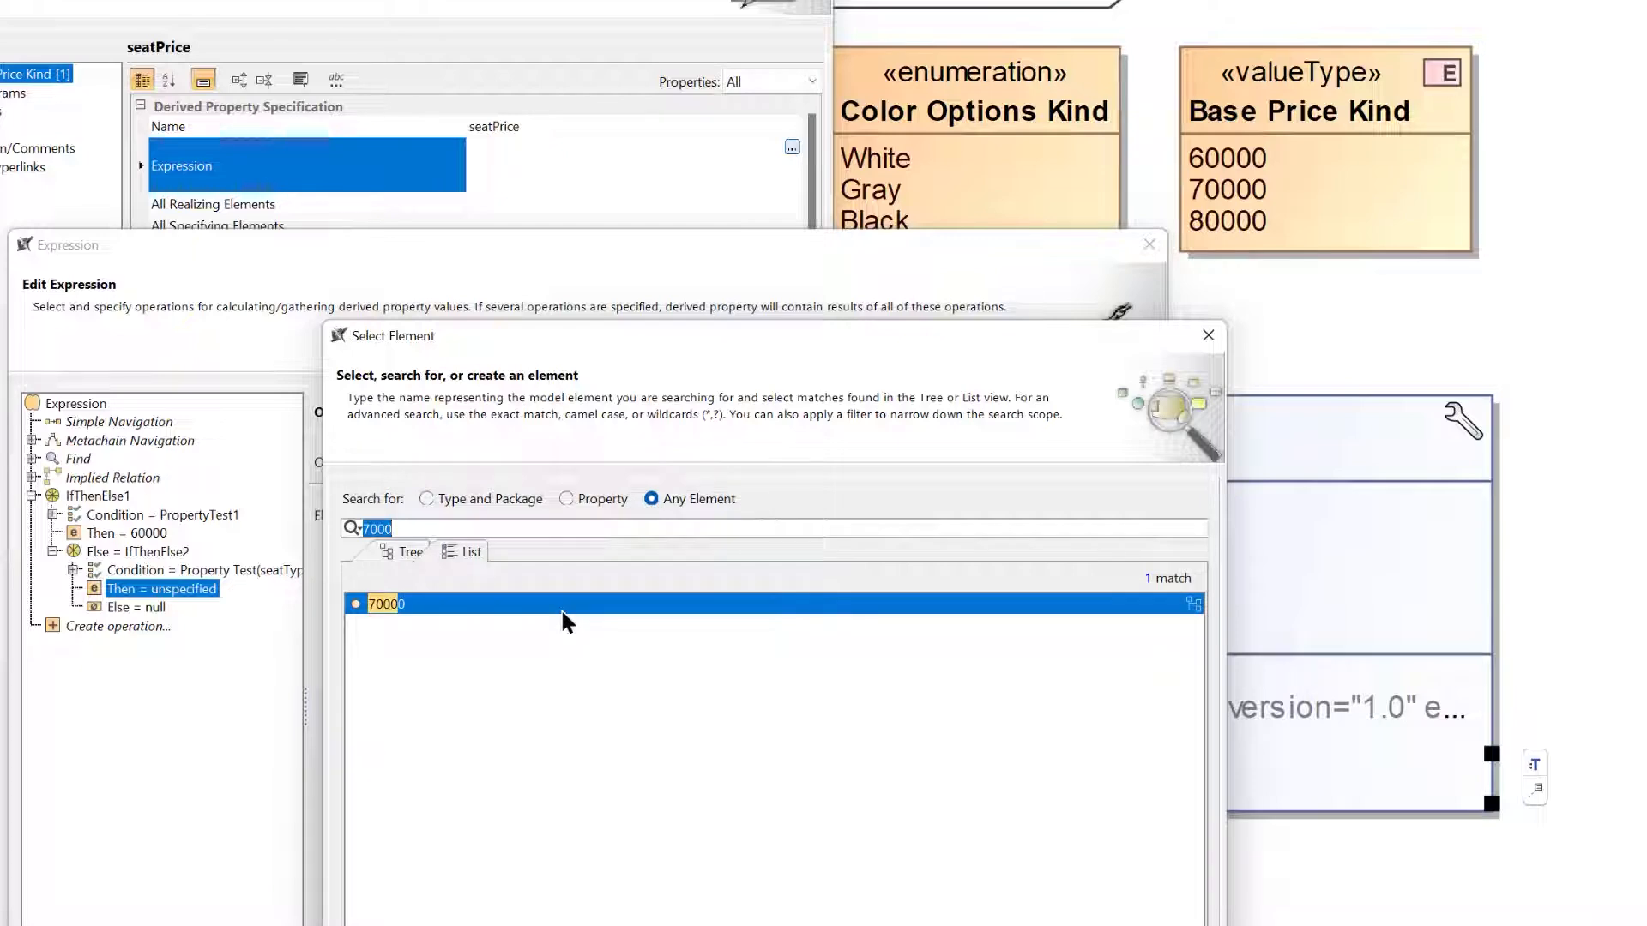
{"action": "left_click_drag", "start_coordinate": [750, 338], "coordinate": [748, 197]}
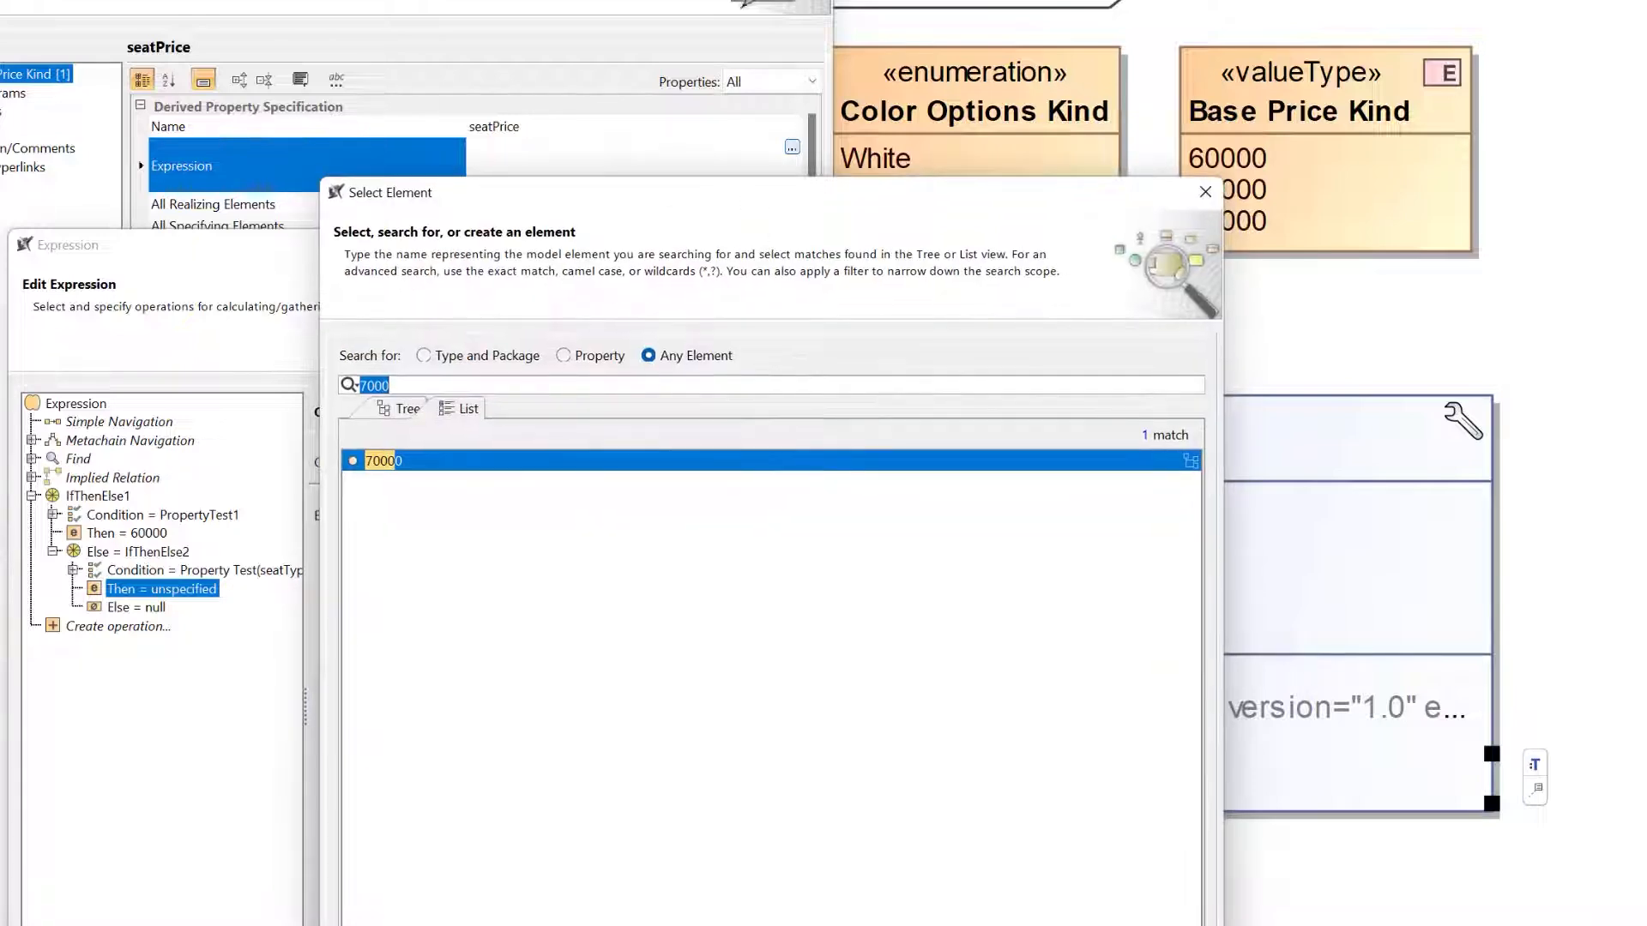
{"action": "key", "text": "Return"}
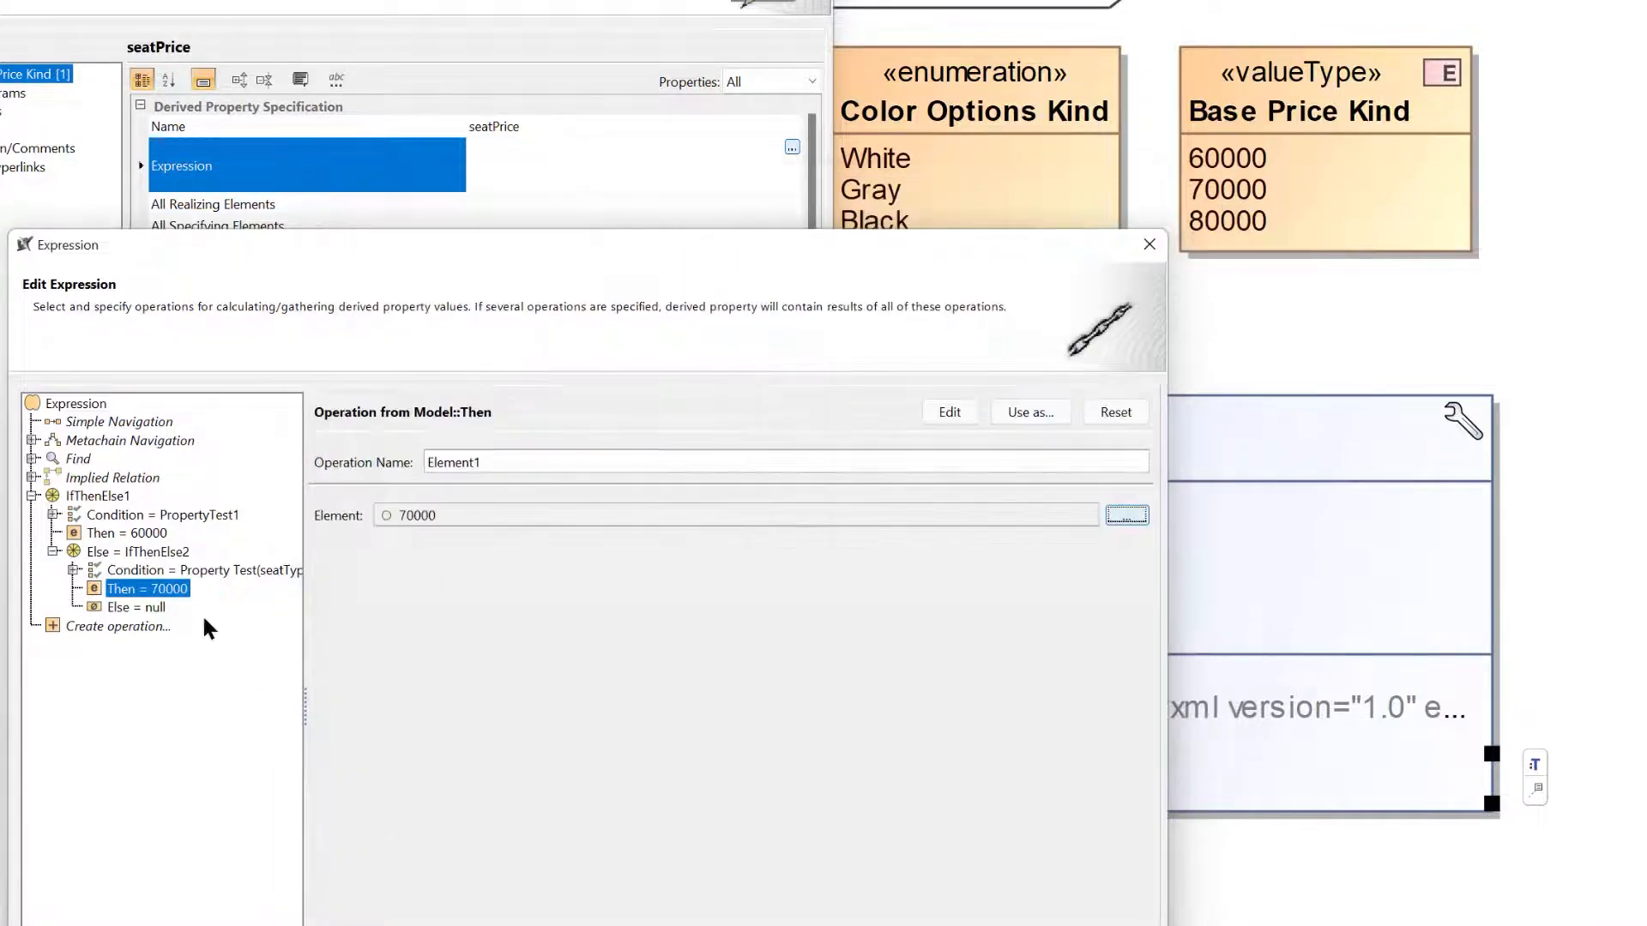
Set the nested Else branch to an Element value, choosing the 80000 literal from any element, and confirm the seatPrice expression.
{"action": "left_click", "coordinate": [146, 609]}
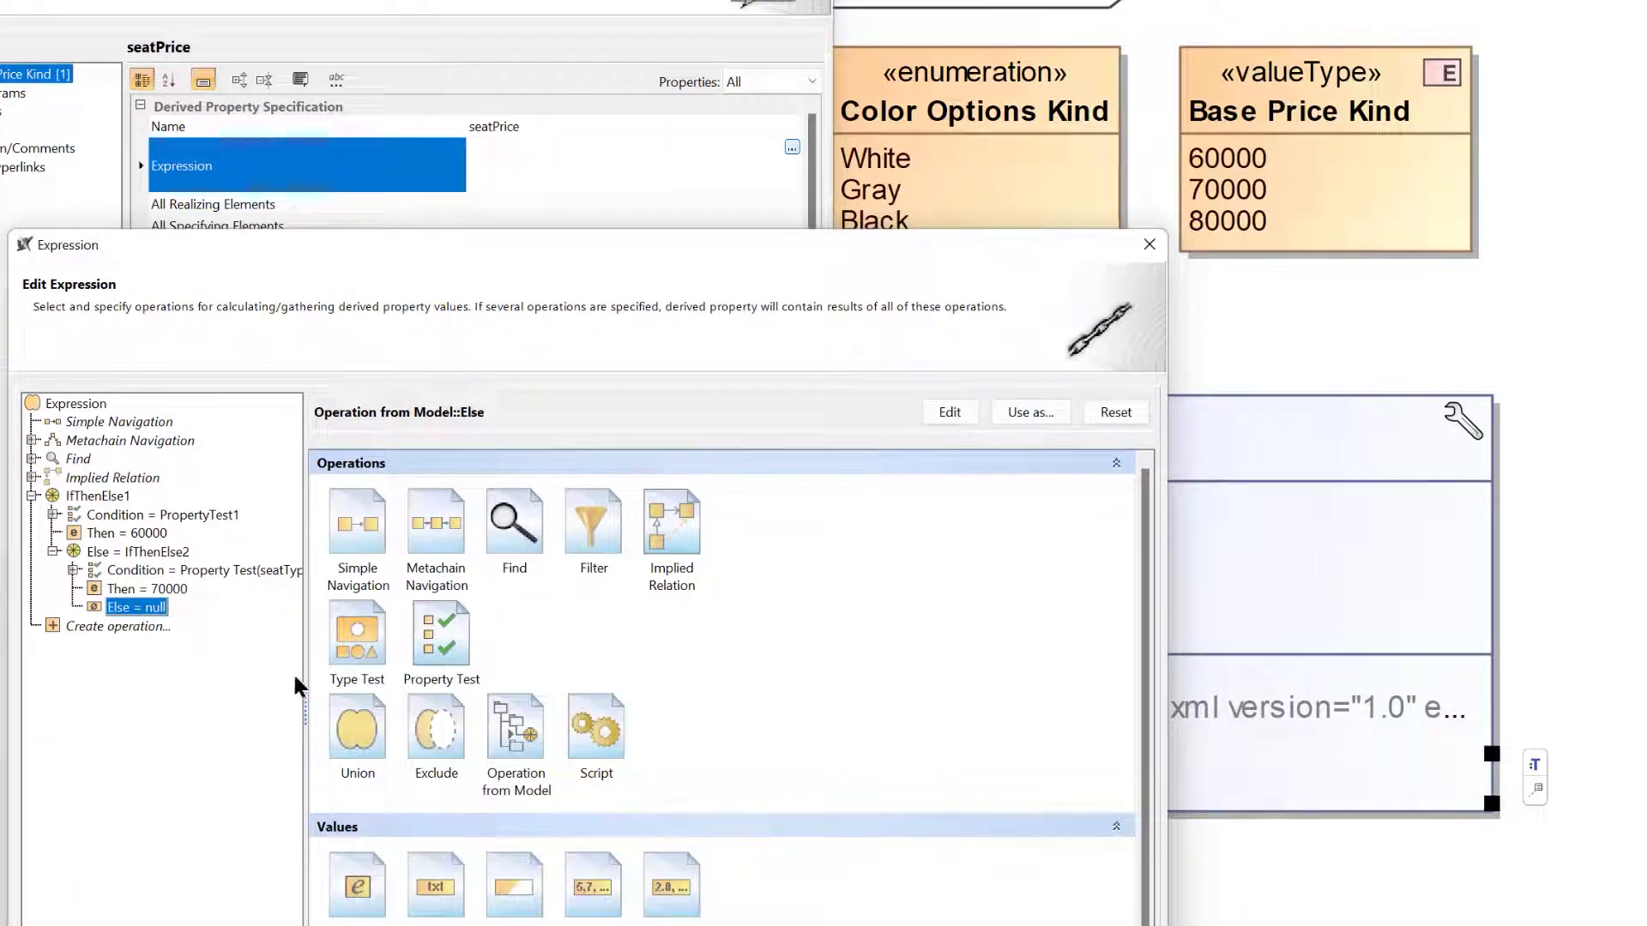
{"action": "left_click", "coordinate": [369, 875]}
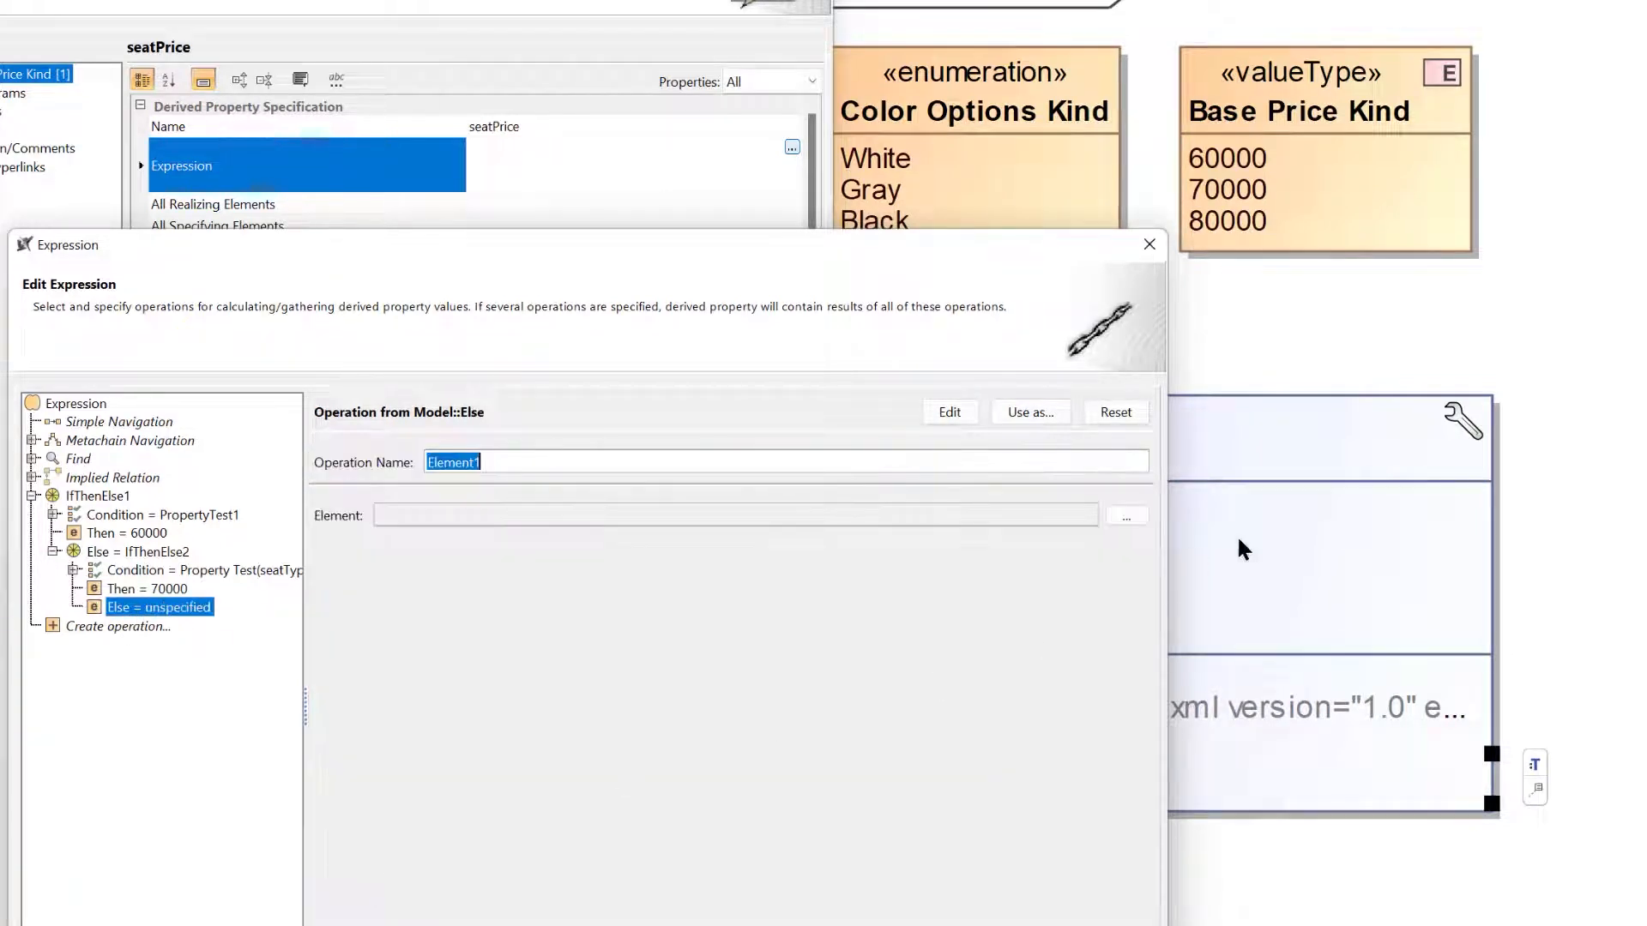
{"action": "left_click", "coordinate": [1127, 517]}
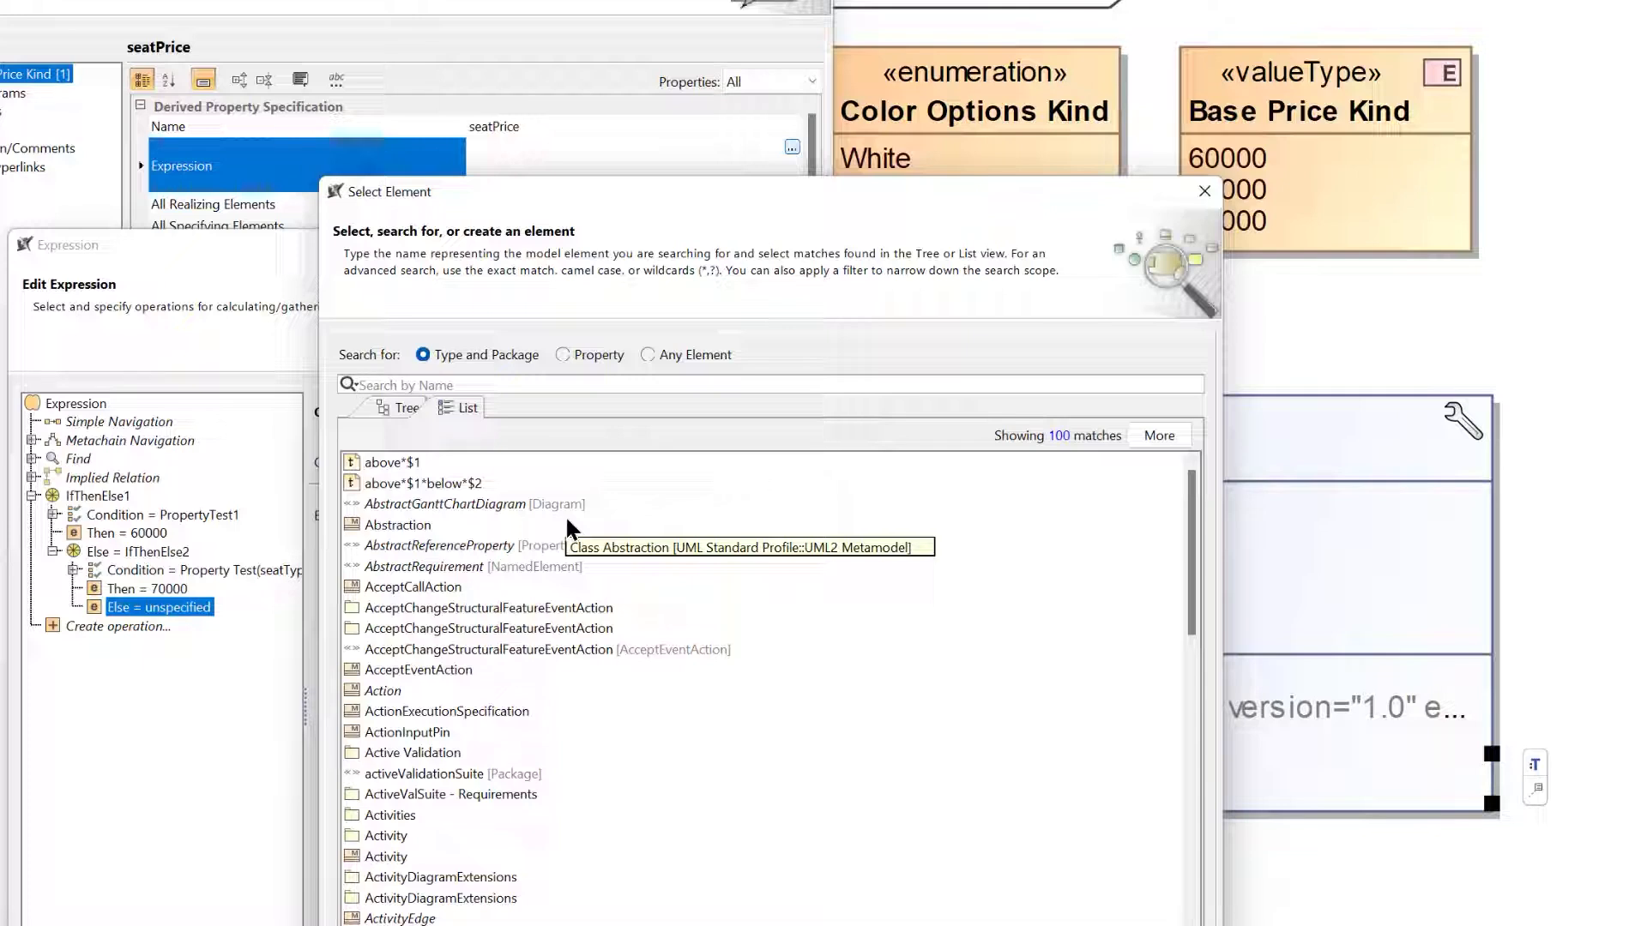
{"action": "left_click", "coordinate": [649, 356]}
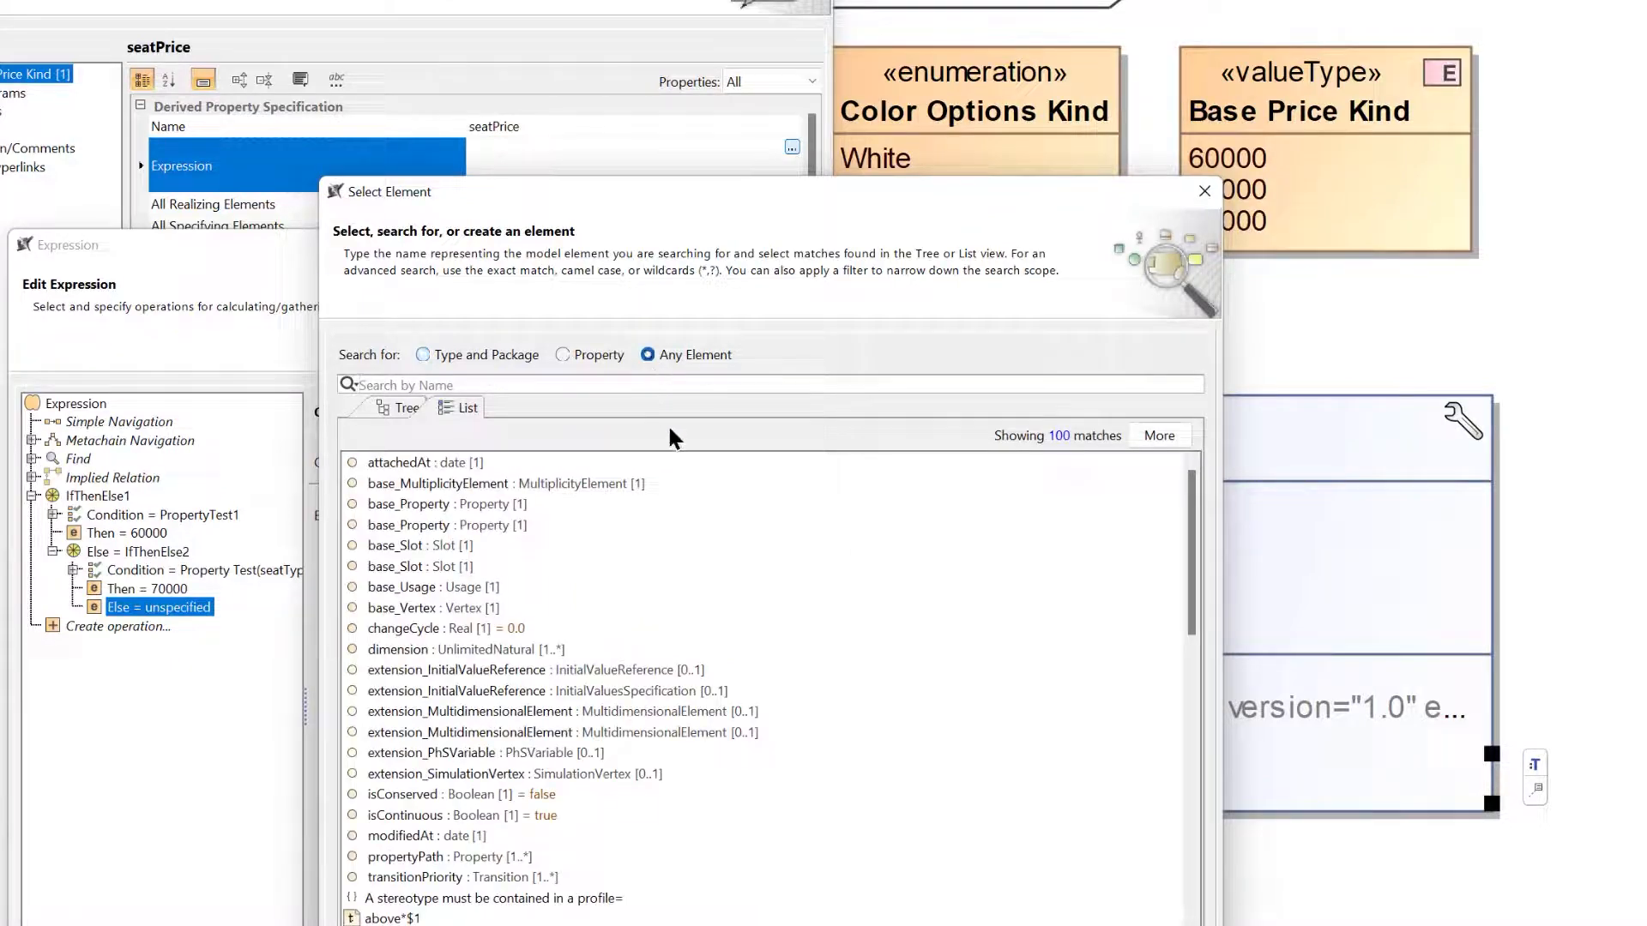
{"action": "type", "text": "800"}
{"action": "key", "text": "Return"}
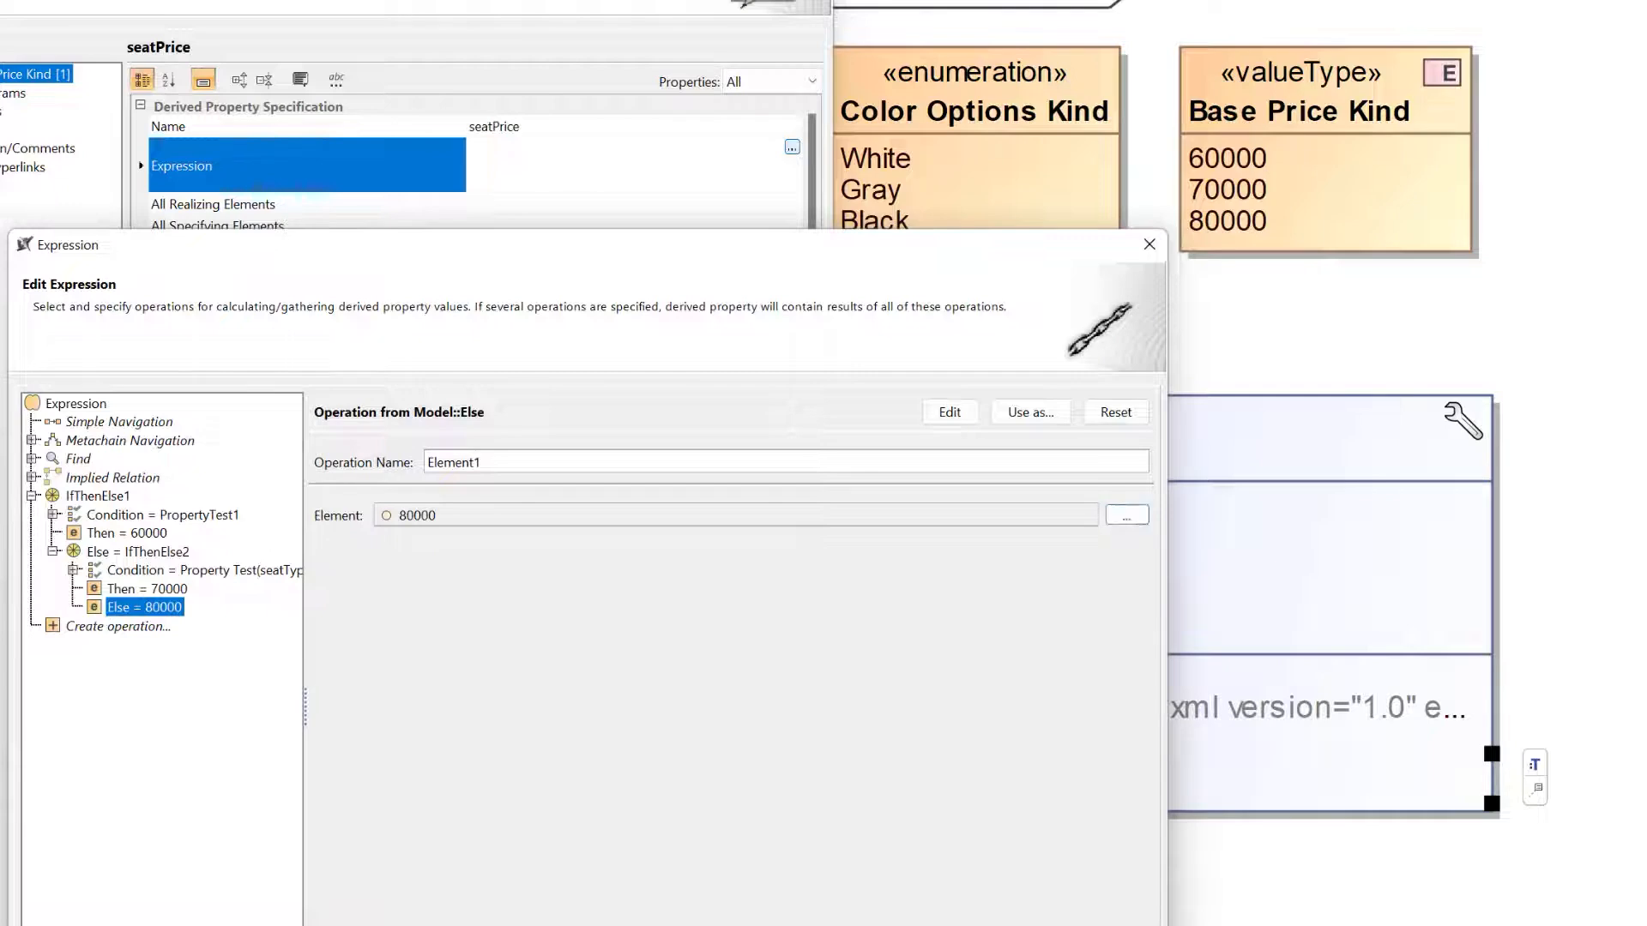
{"action": "key", "text": "Return"}
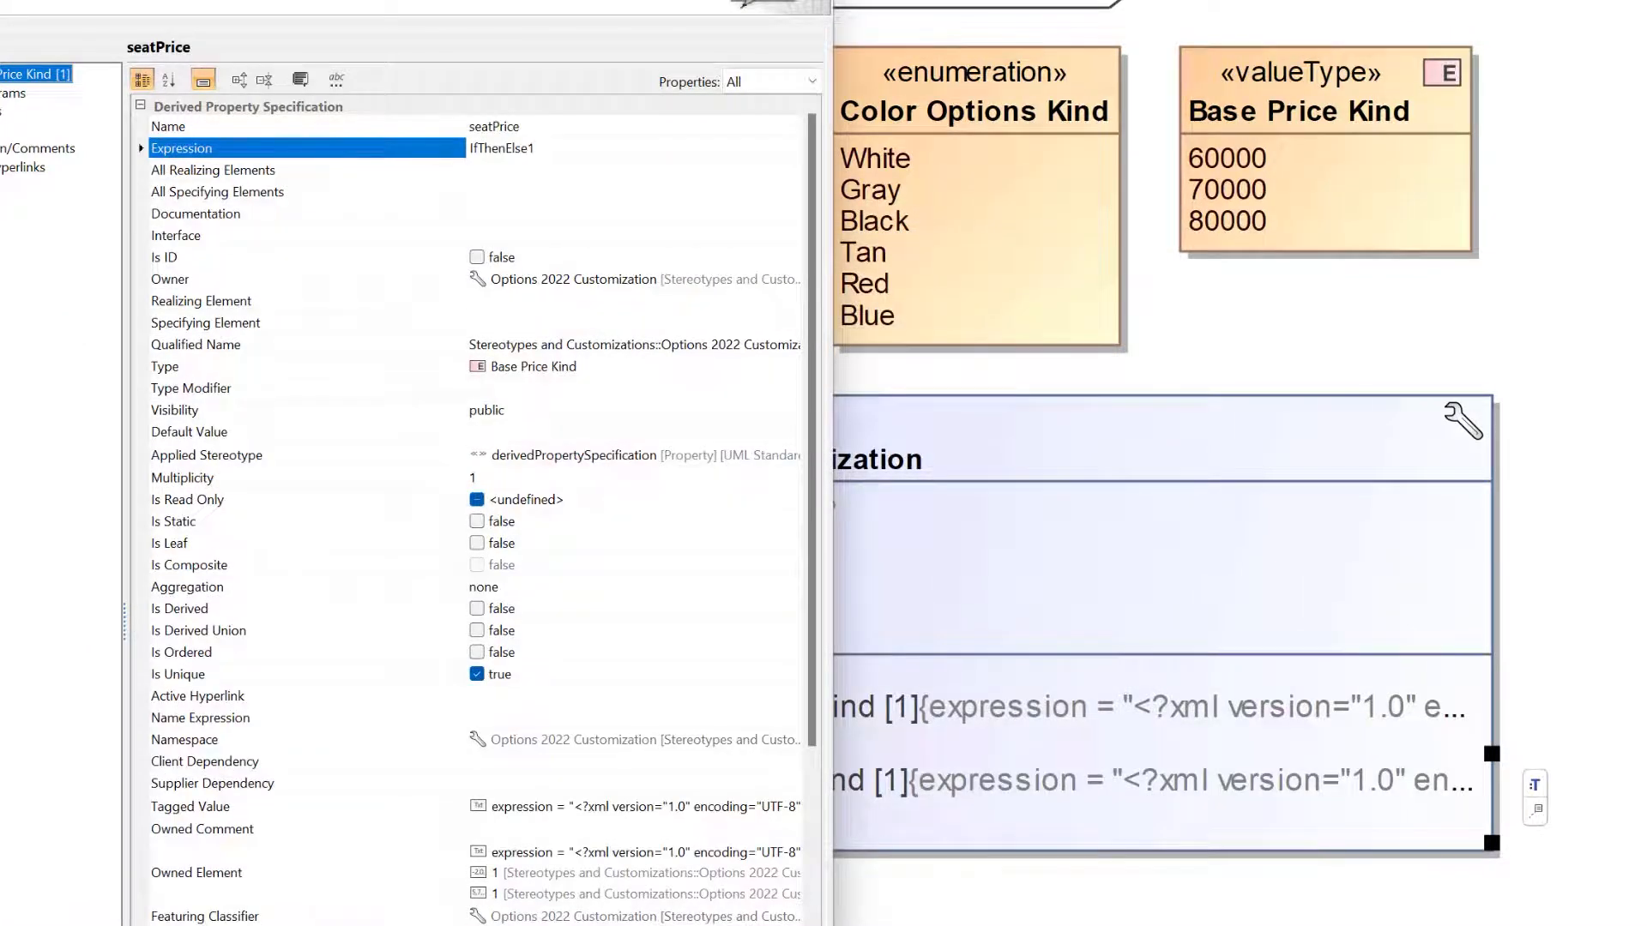
{"action": "key", "text": "Escape"}
{"action": "key", "text": "Escape"}
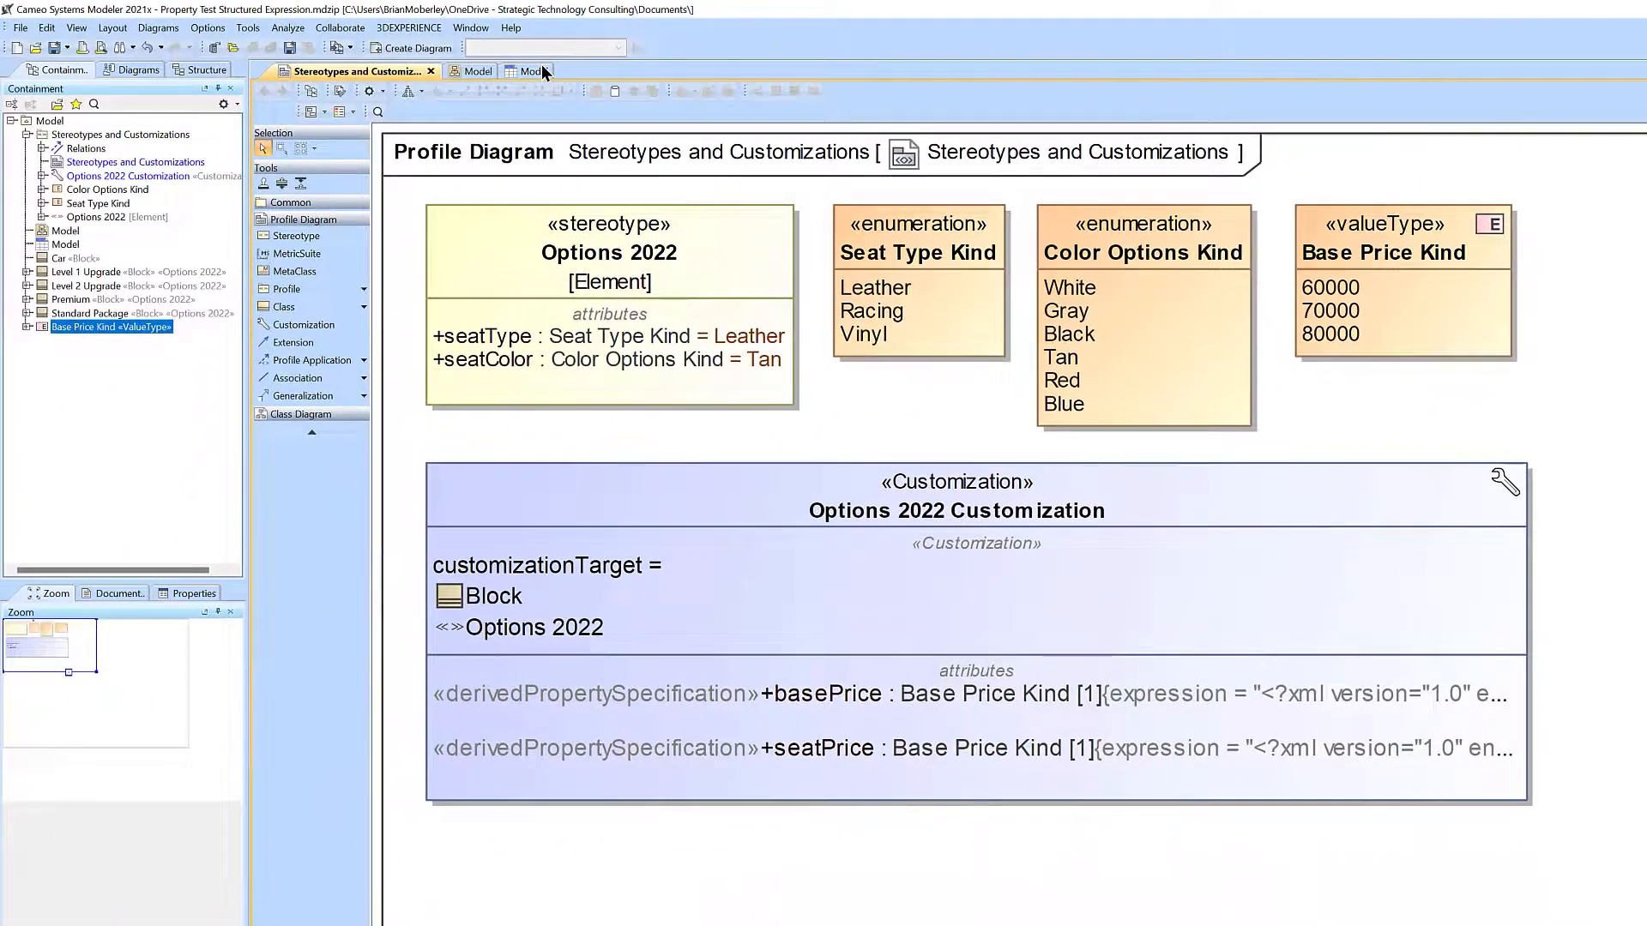
Save the project and refresh the Stereotypes and Customizations diagram.
{"action": "left_click", "coordinate": [53, 48]}
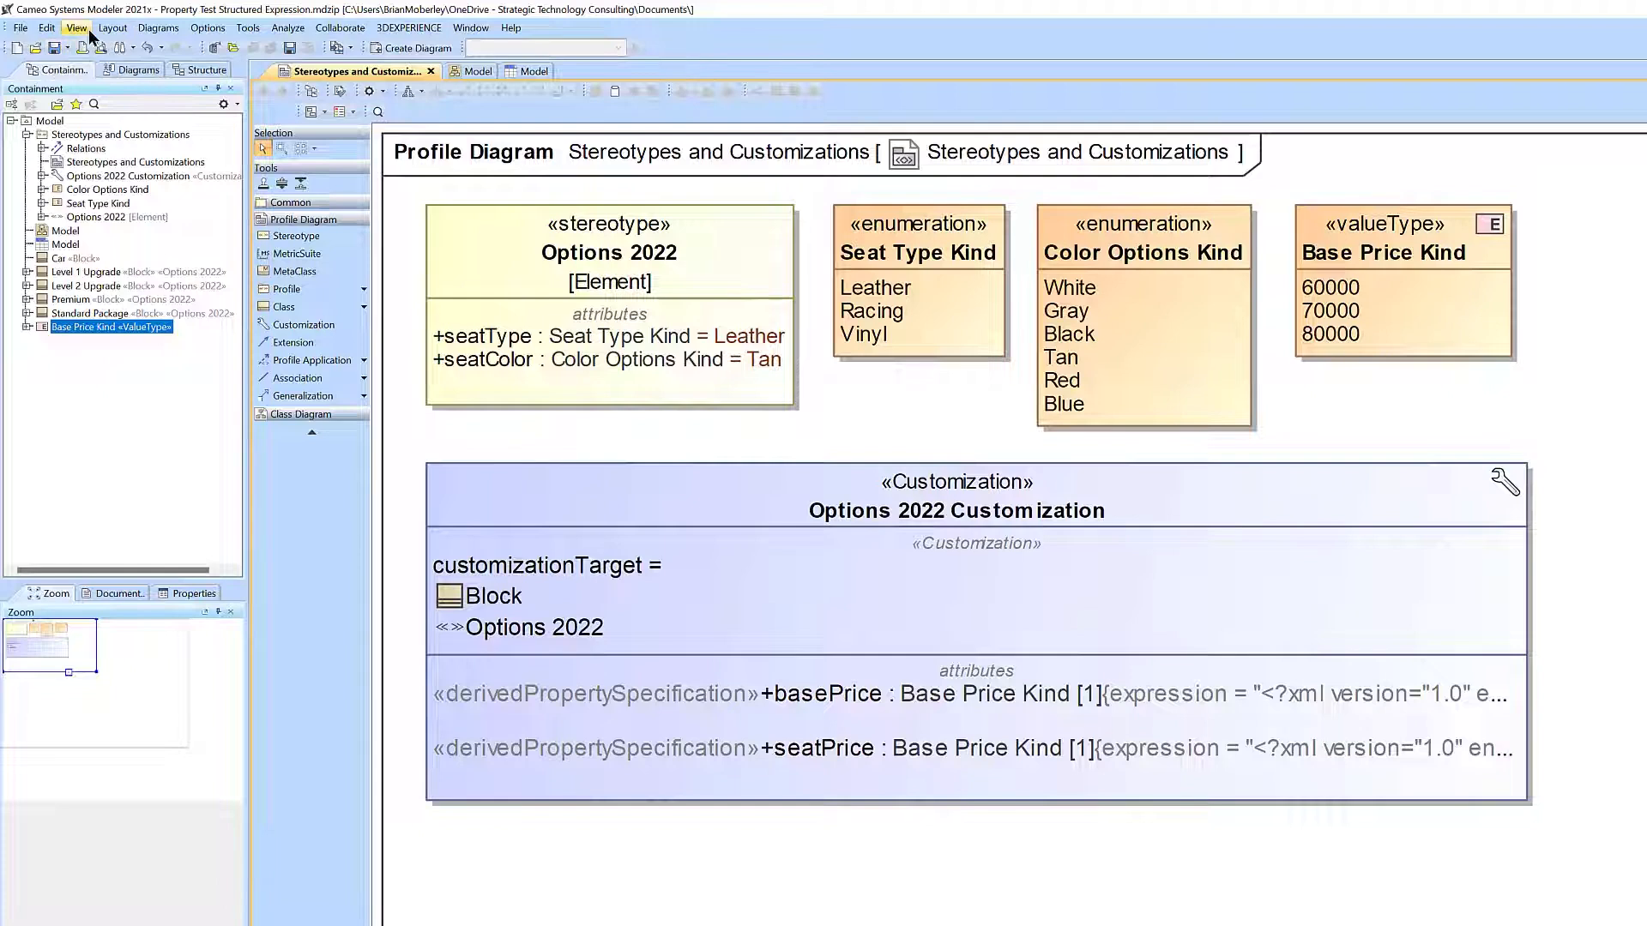
{"action": "left_click", "coordinate": [77, 28]}
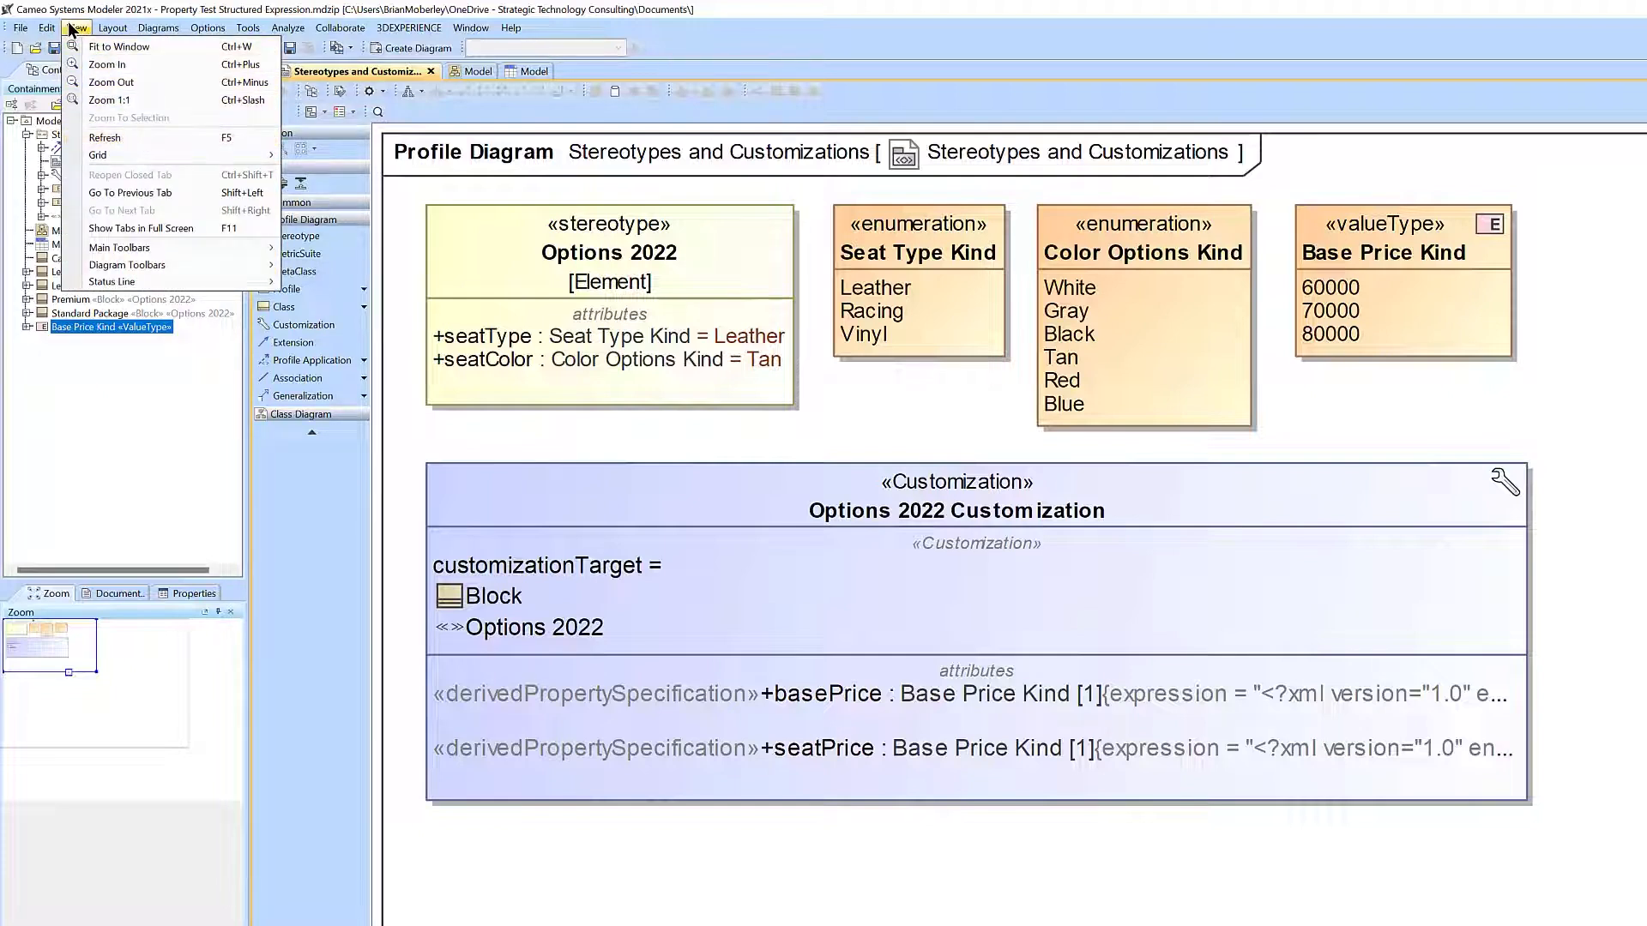
{"action": "left_click", "coordinate": [187, 138]}
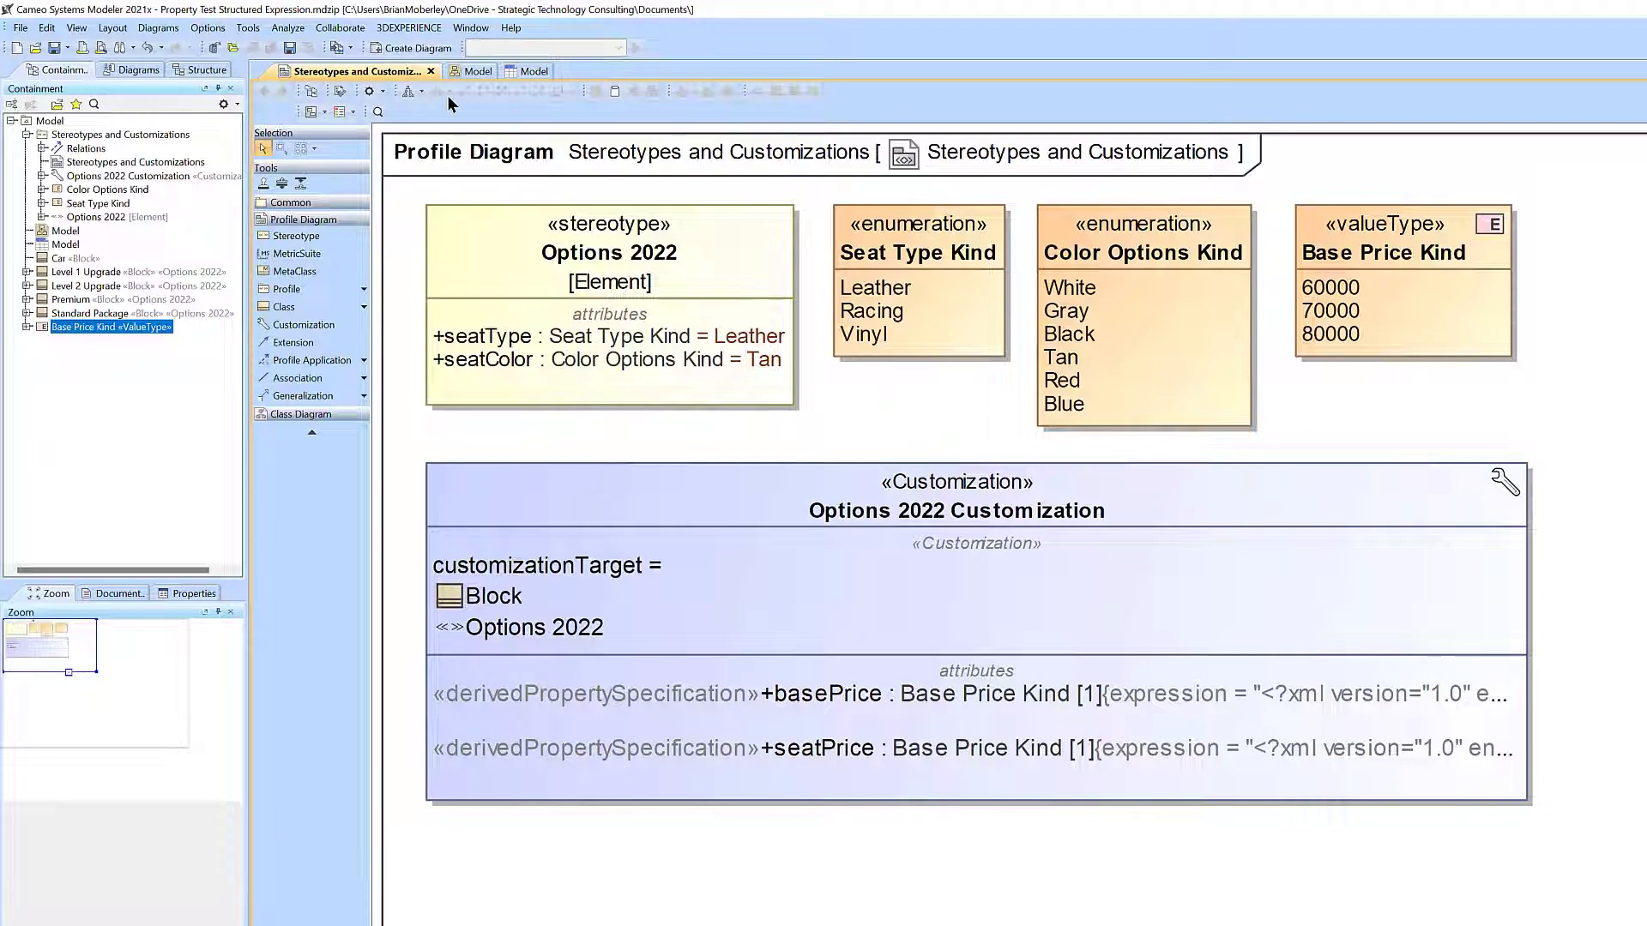
Add the Seat Price column to the Model table, filtering the available columns by seat.
{"action": "left_click", "coordinate": [521, 70]}
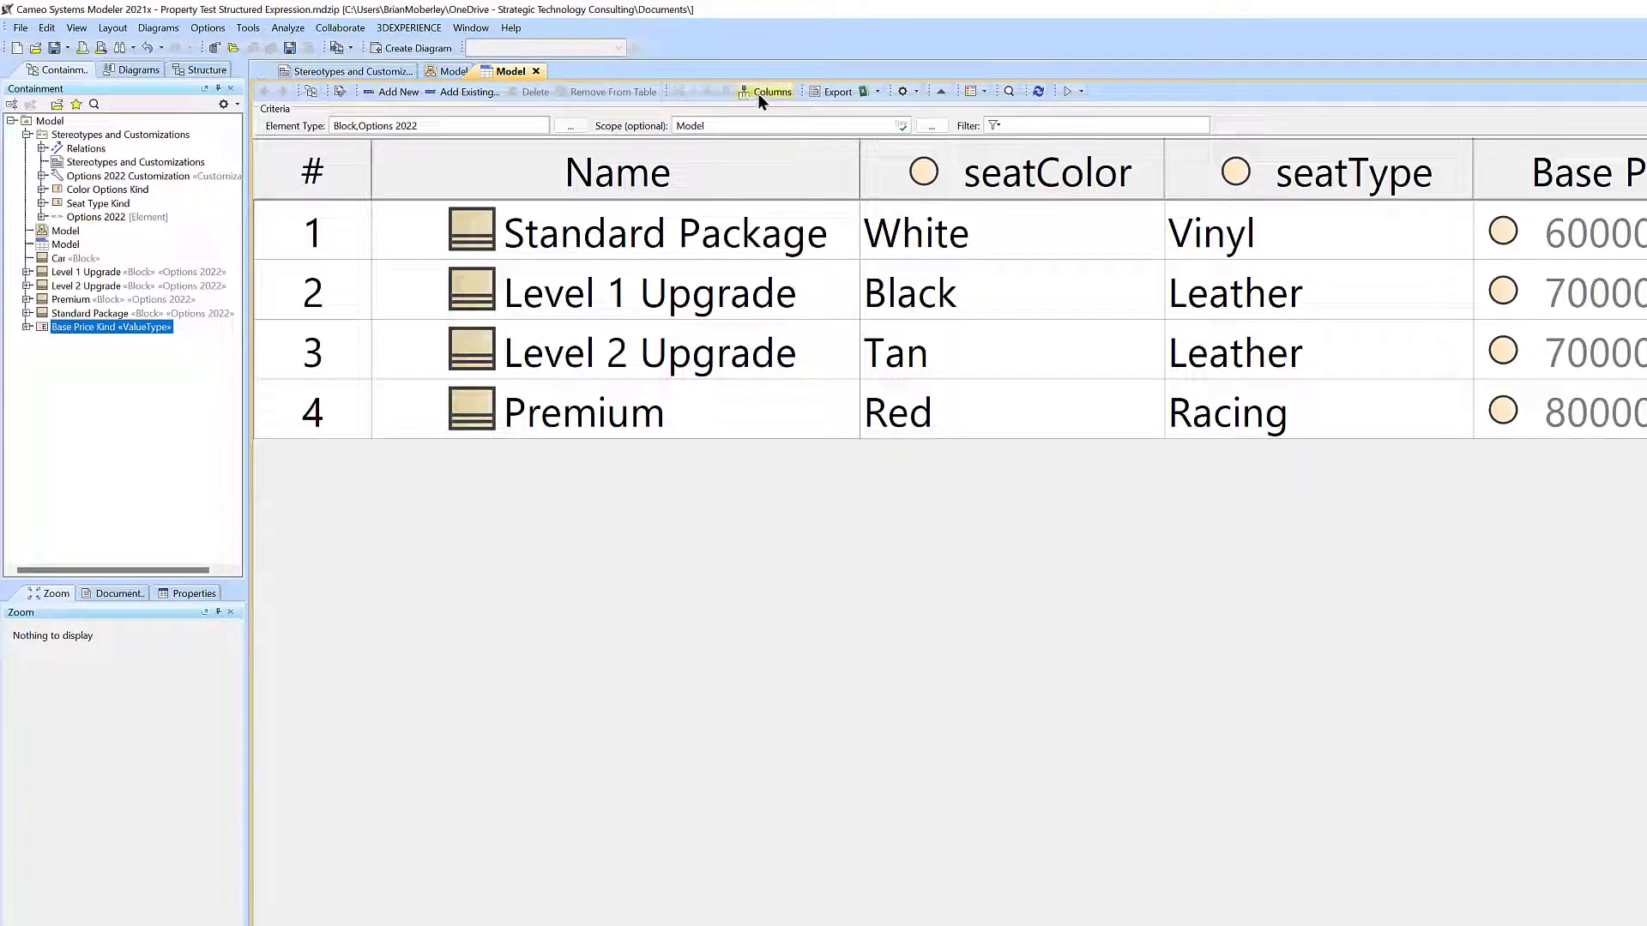
{"action": "left_click", "coordinate": [763, 91]}
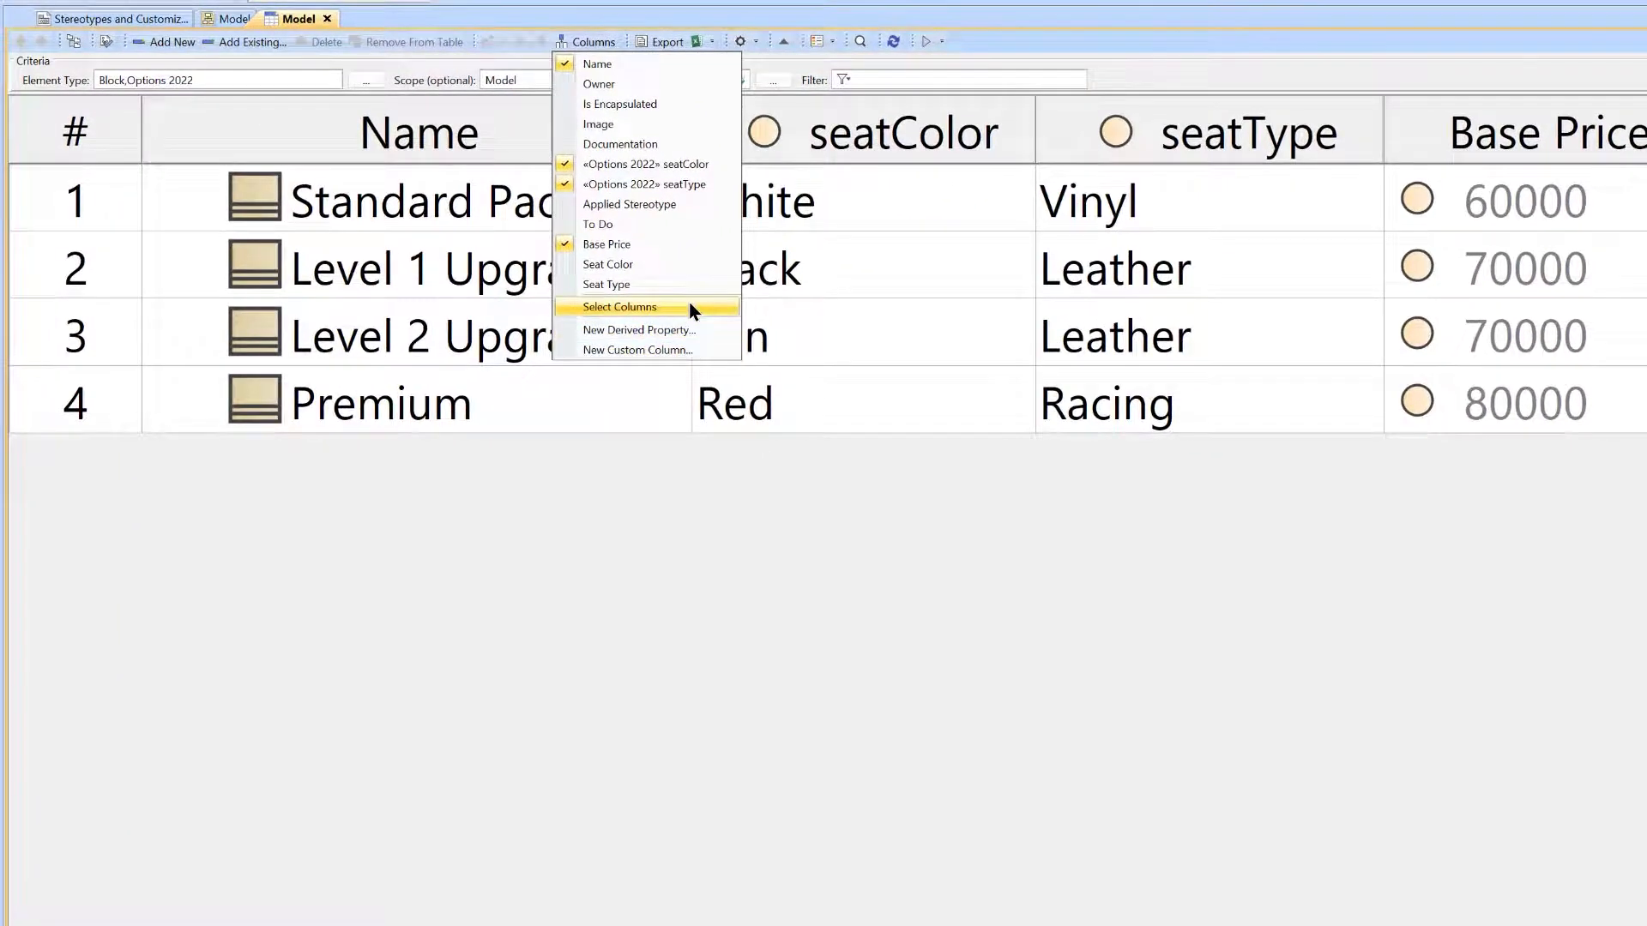
{"action": "left_click", "coordinate": [690, 309]}
{"action": "type", "text": "seat"}
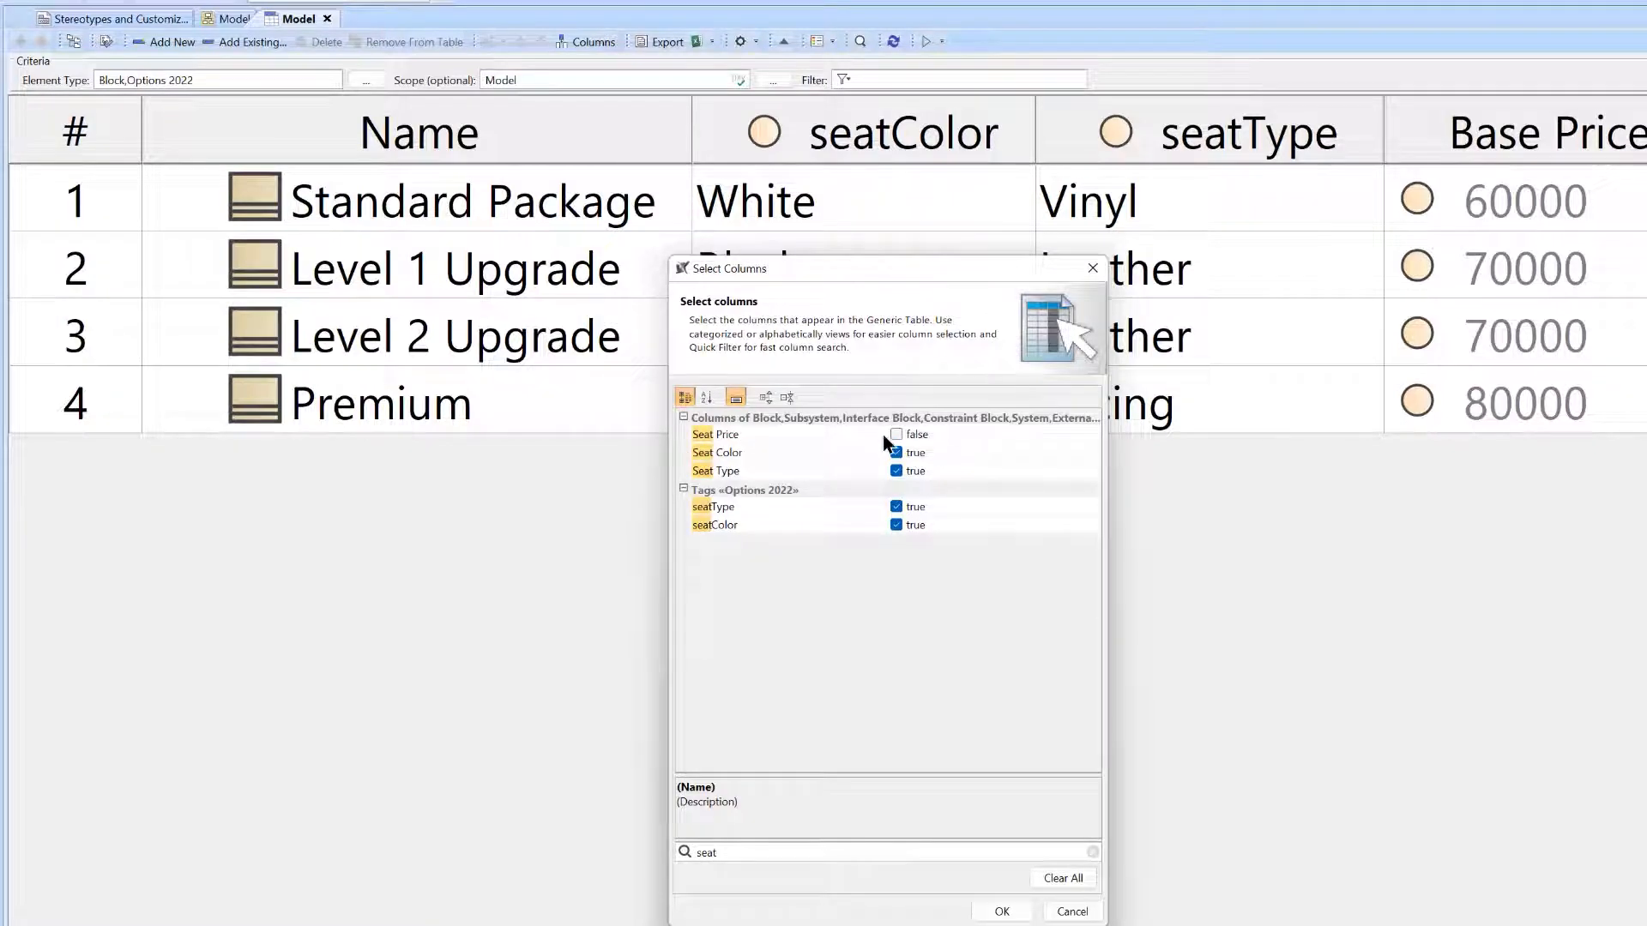
{"action": "left_click", "coordinate": [896, 435]}
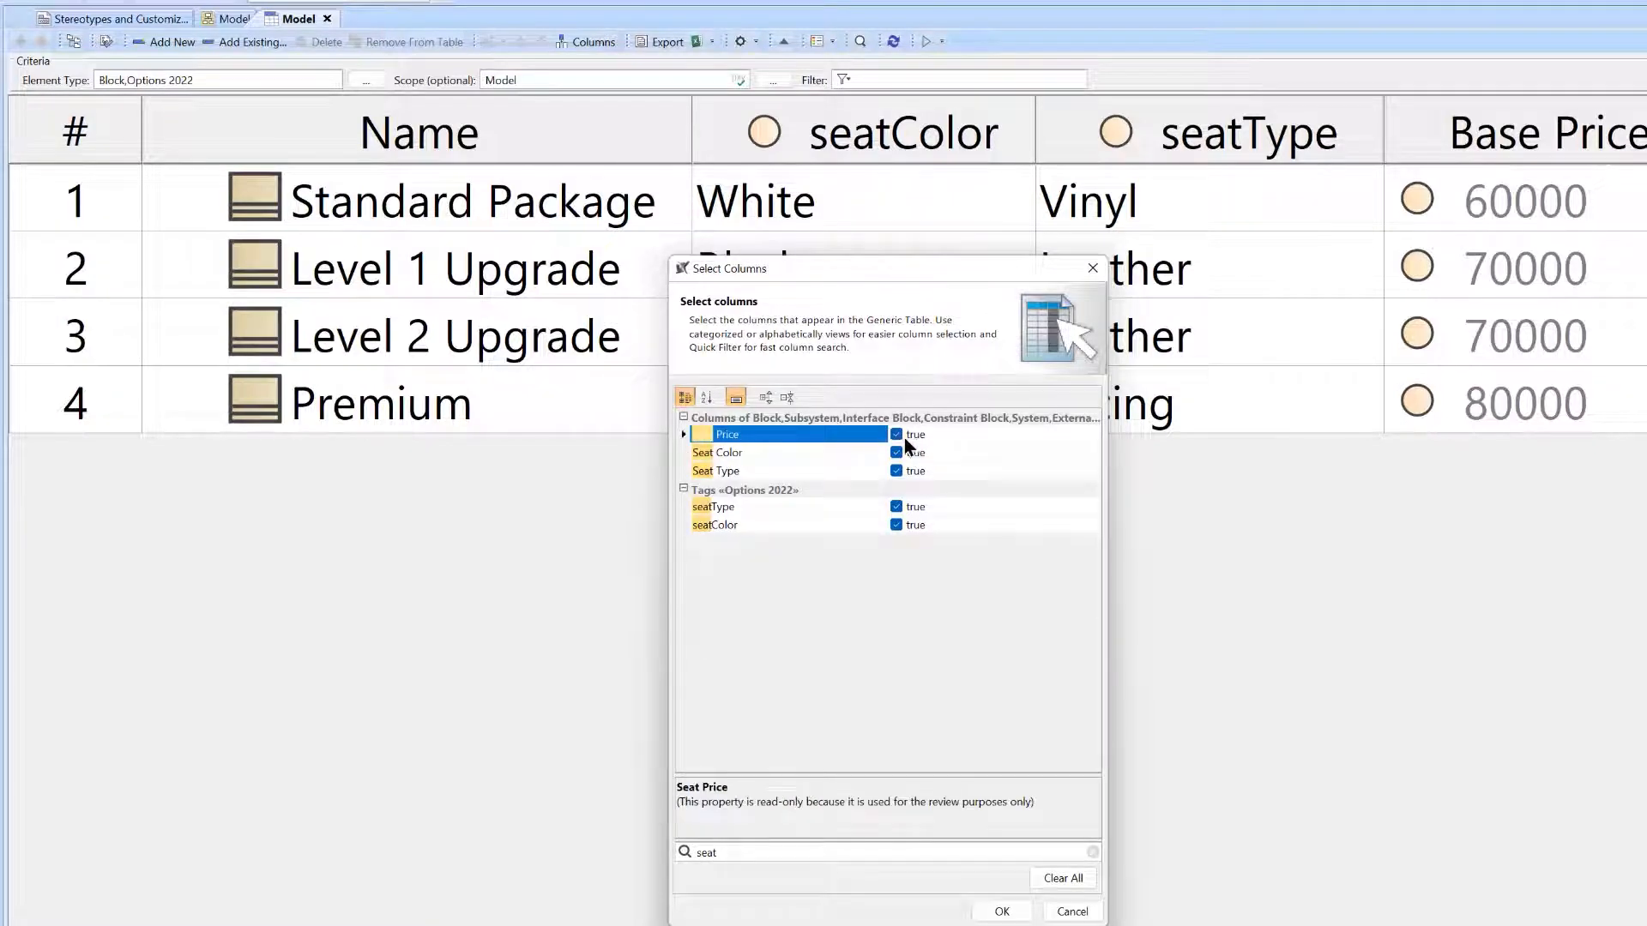
{"action": "left_click", "coordinate": [1002, 912]}
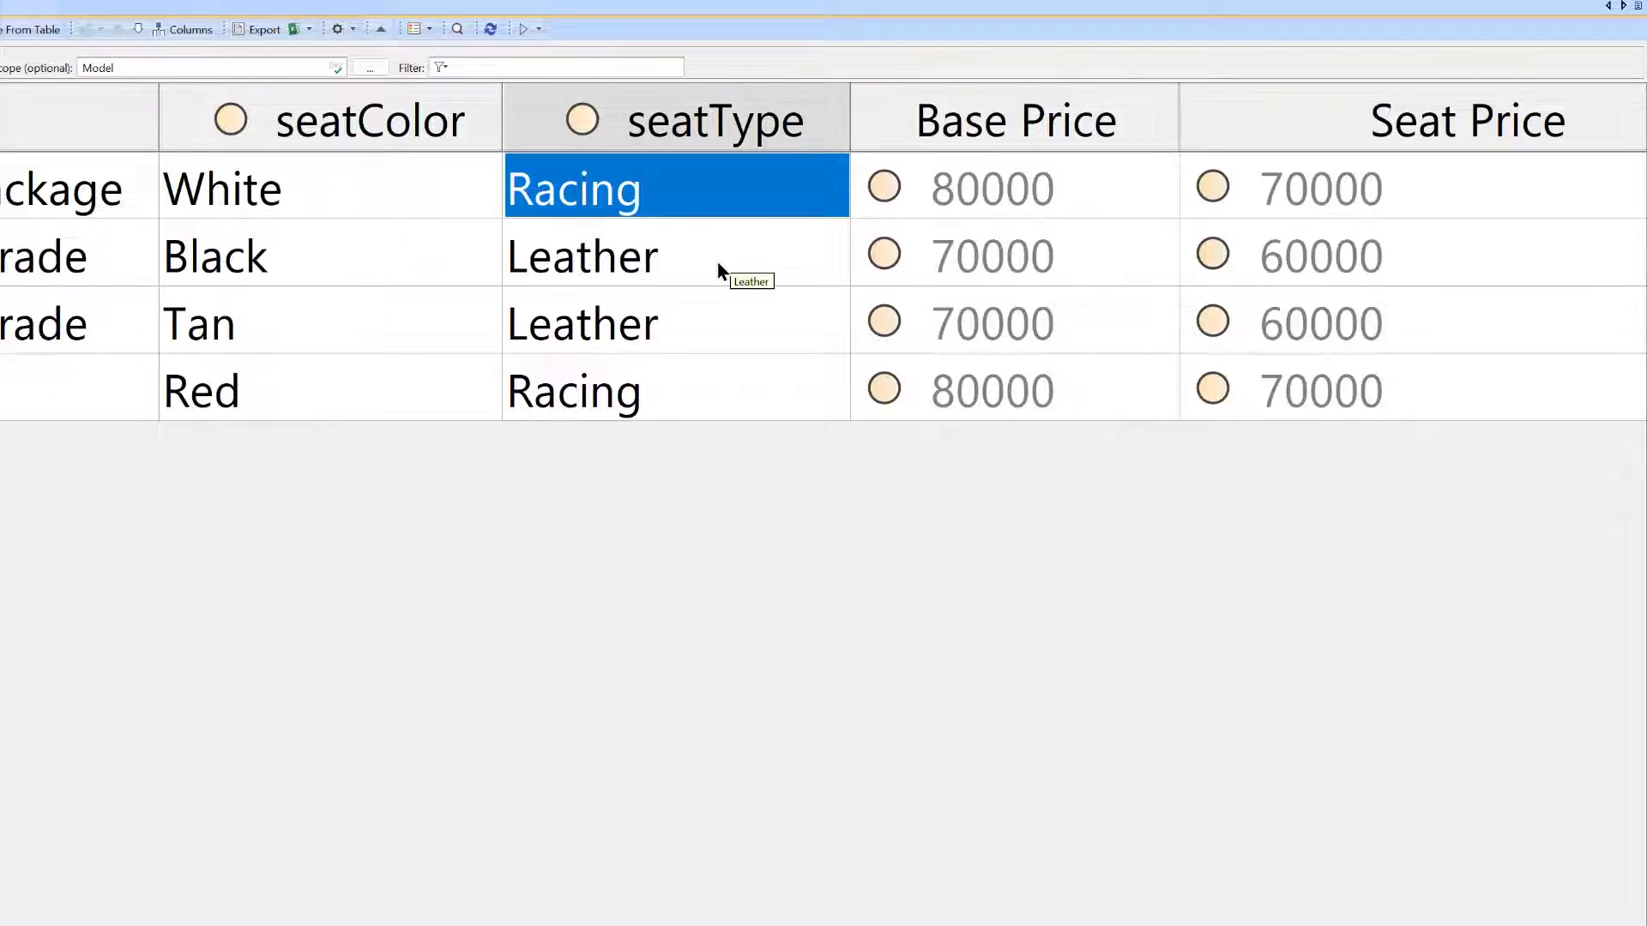
Set seatType to Racing for Standard Package, Level 1 Upgrade and Level 2 Upgrade, and to Vinyl for Premium.
{"action": "left_click", "coordinate": [718, 265]}
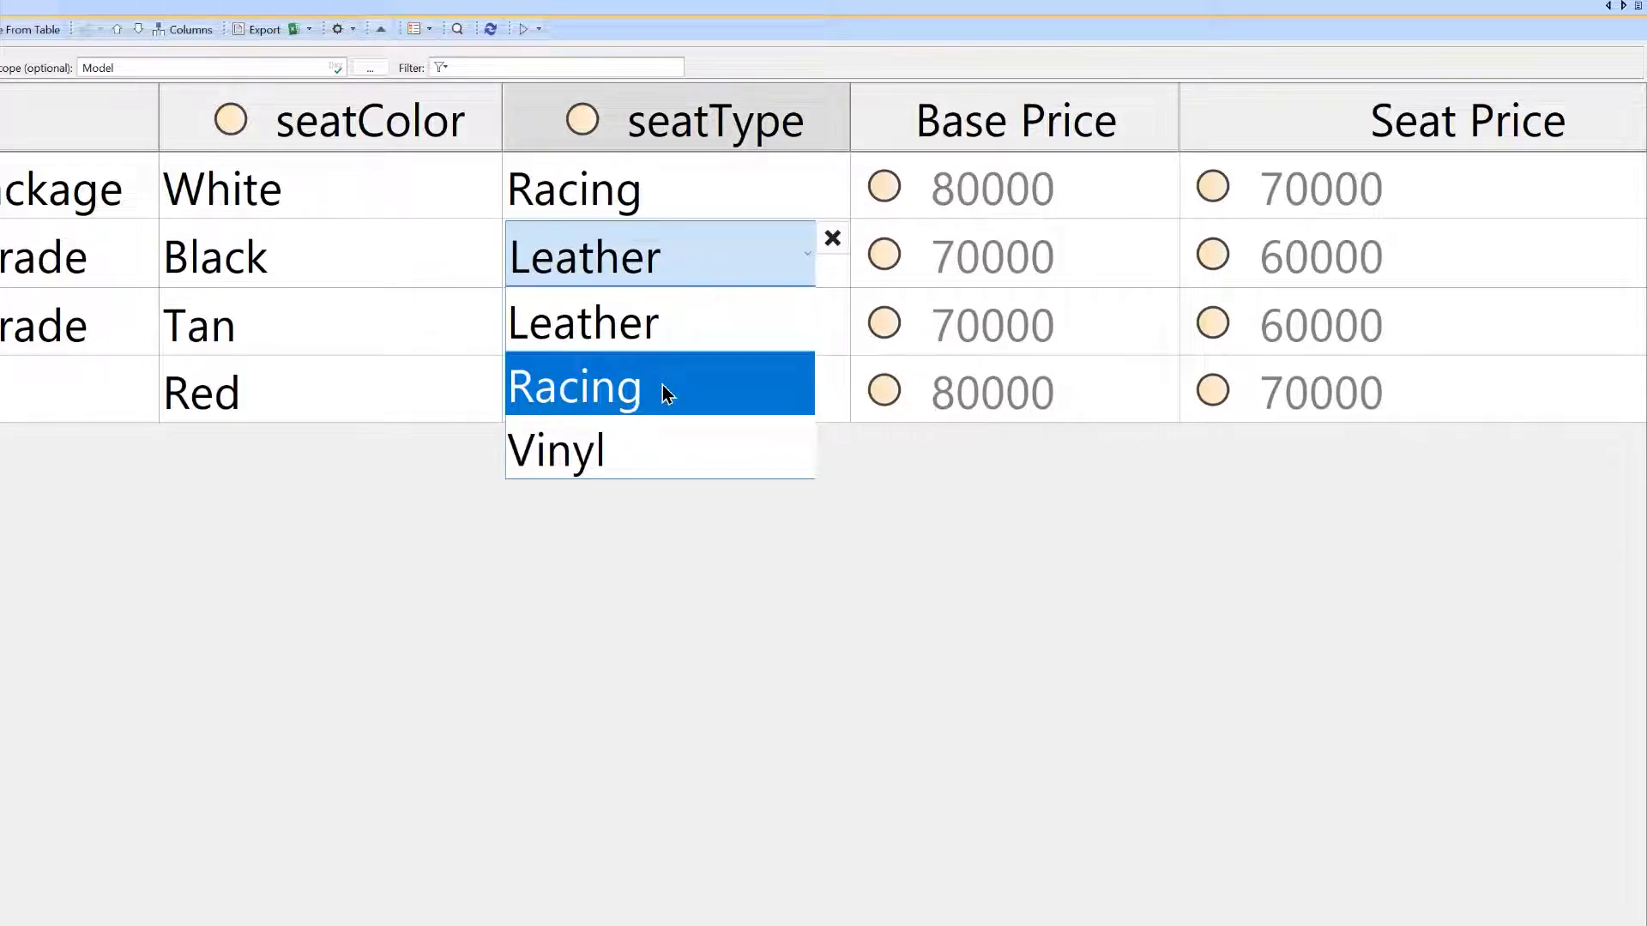
{"action": "left_click", "coordinate": [662, 385]}
{"action": "left_click", "coordinate": [733, 330]}
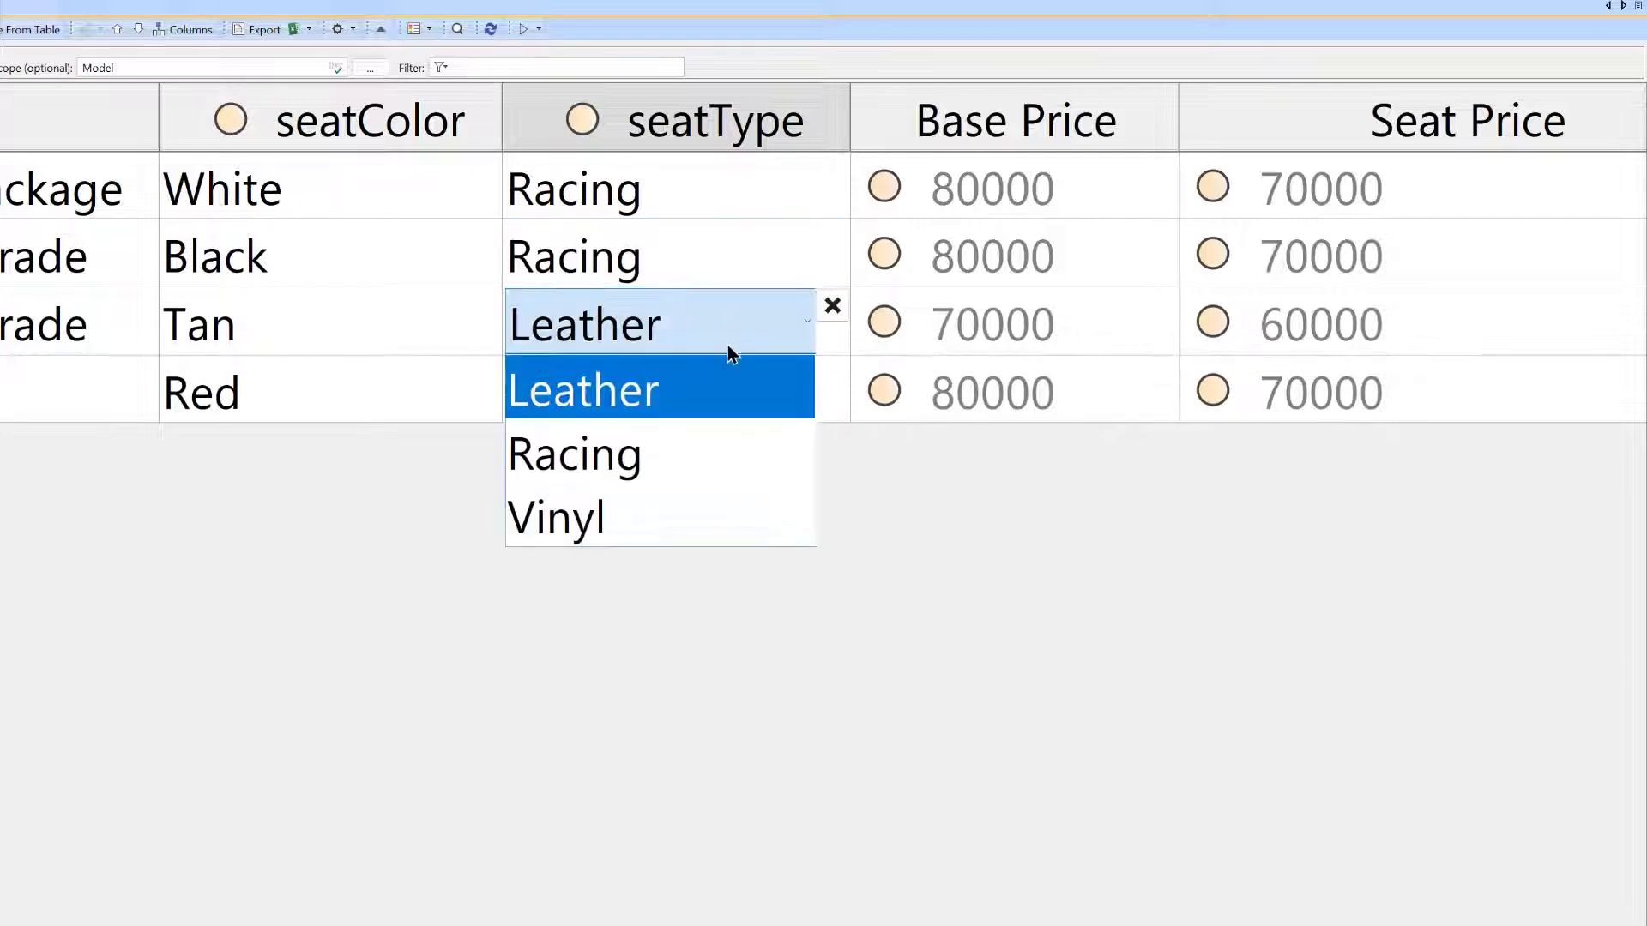
{"action": "left_click", "coordinate": [718, 472]}
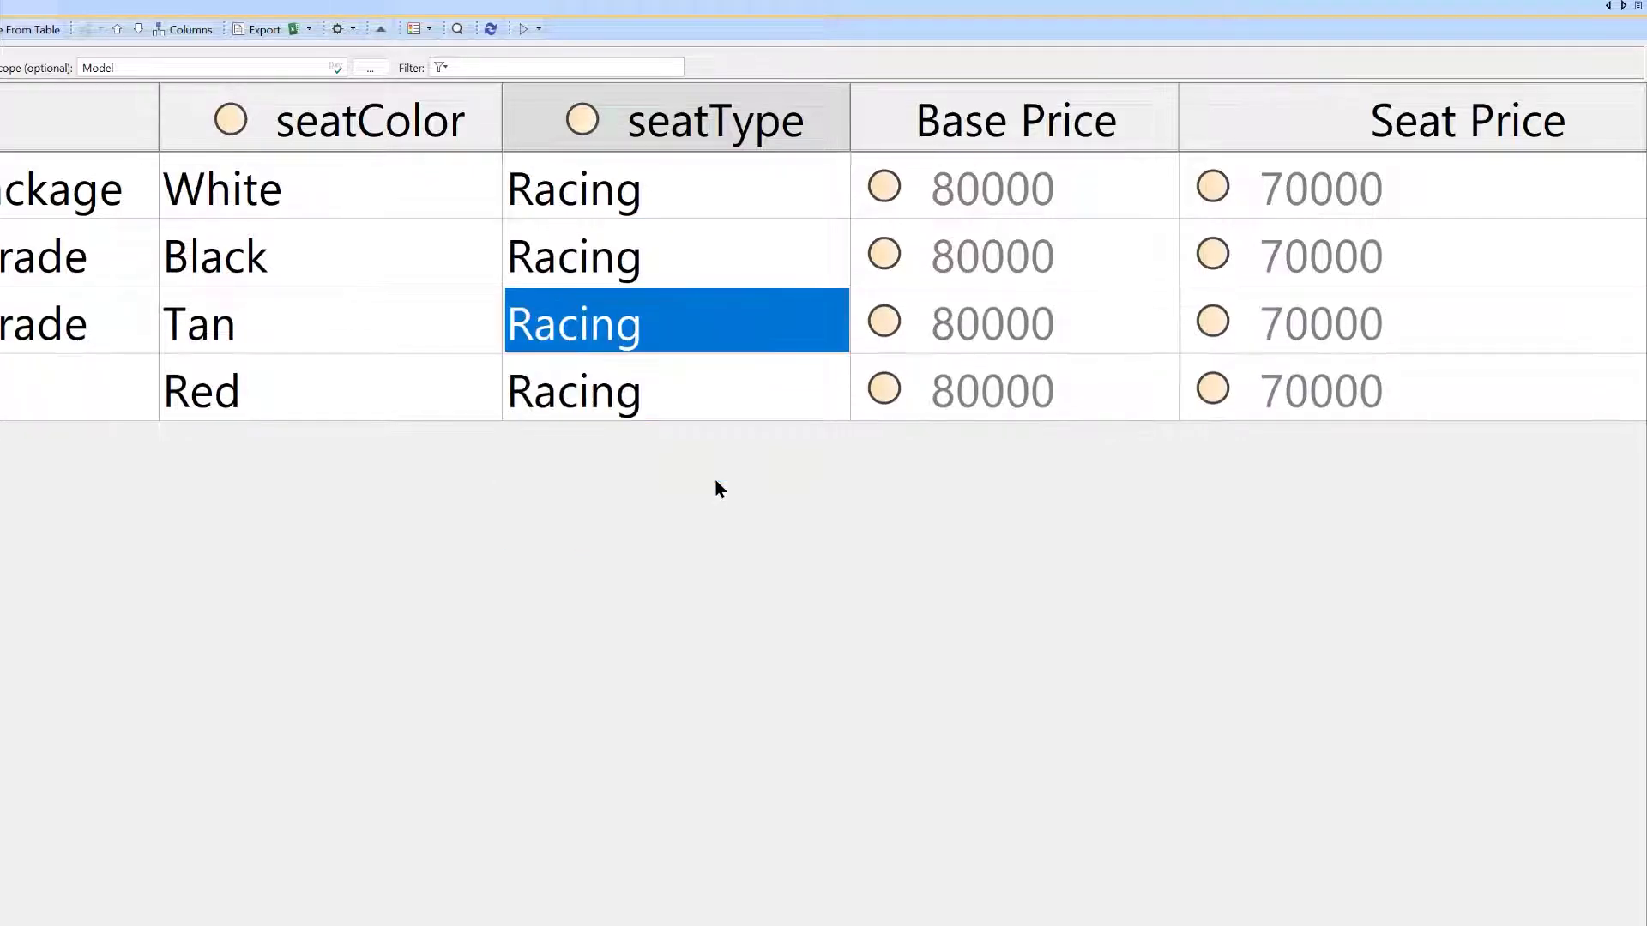
{"action": "left_click", "coordinate": [708, 388]}
{"action": "left_click", "coordinate": [677, 583]}
{"action": "left_click", "coordinate": [758, 439]}
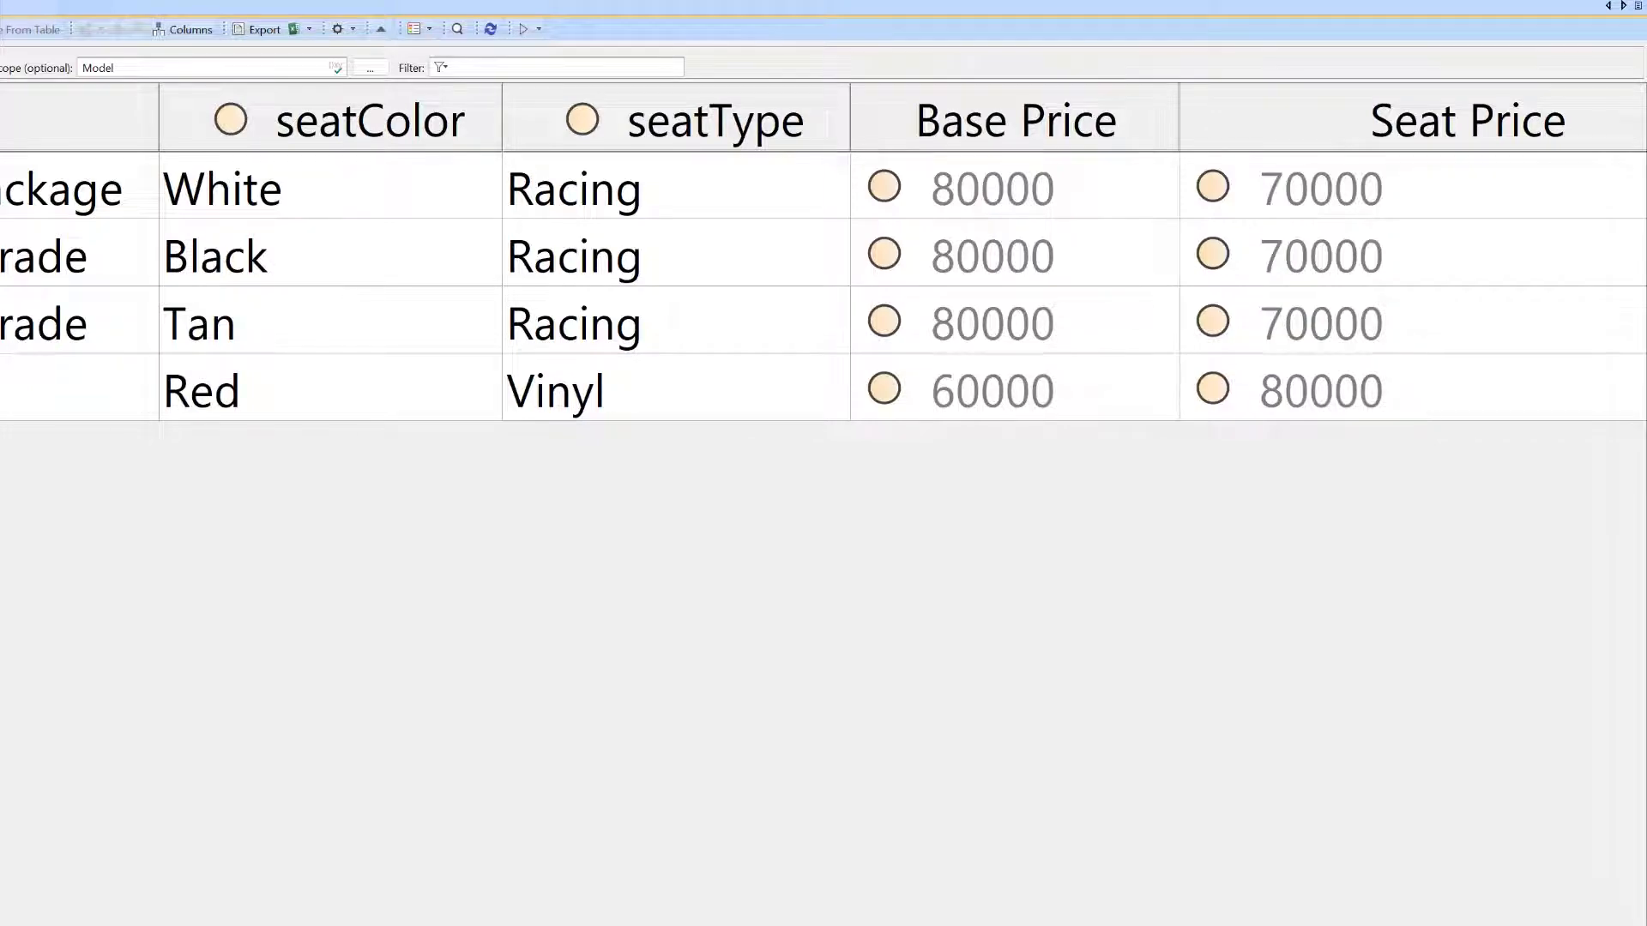
Open the Seat Price column's derived property expression for editing and expand its outer and nested IfThenElse operations.
{"action": "left_click_drag", "start_coordinate": [1107, 925], "coordinate": [1160, 925]}
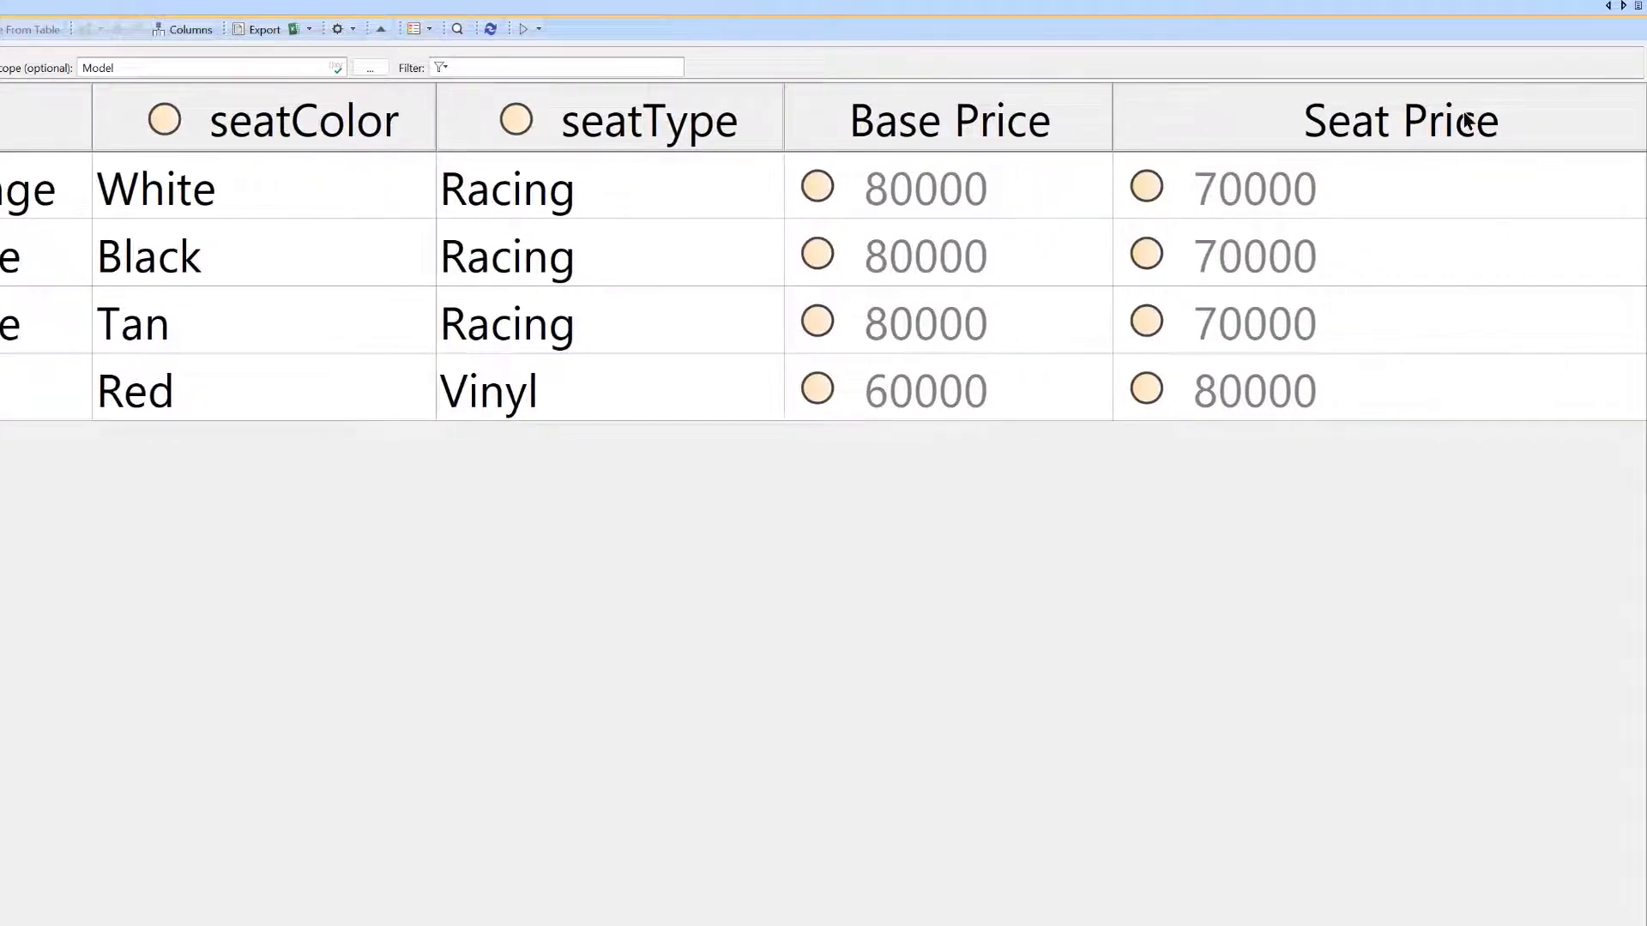
{"action": "right_click", "coordinate": [1468, 121]}
{"action": "left_click", "coordinate": [1522, 191]}
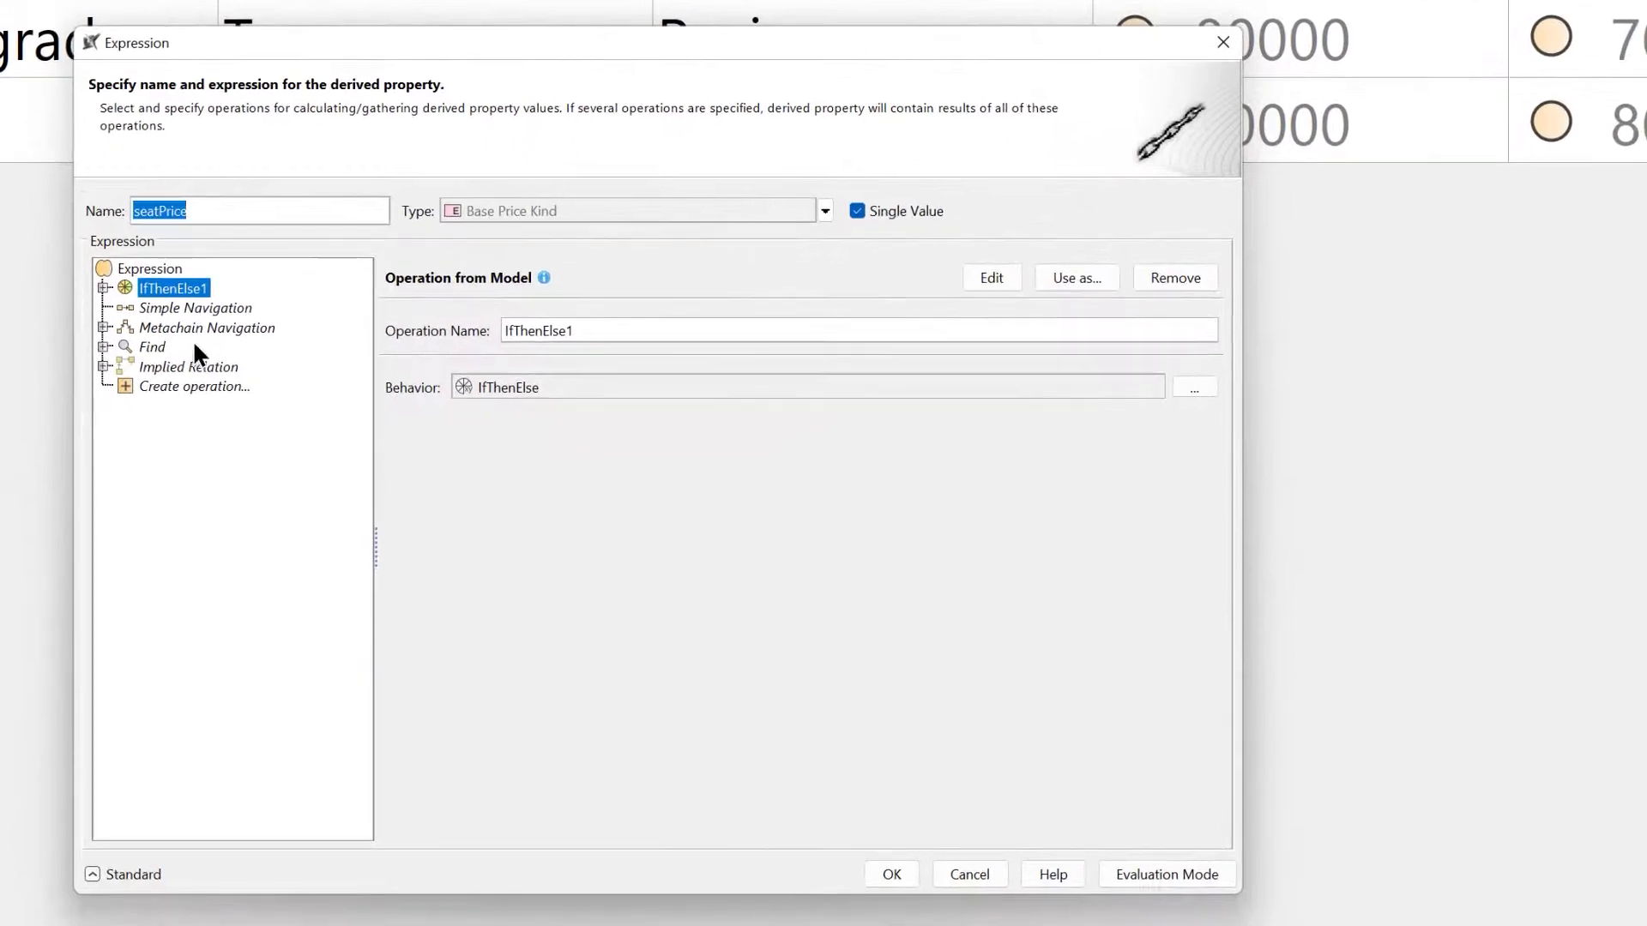
{"action": "left_click", "coordinate": [104, 287]}
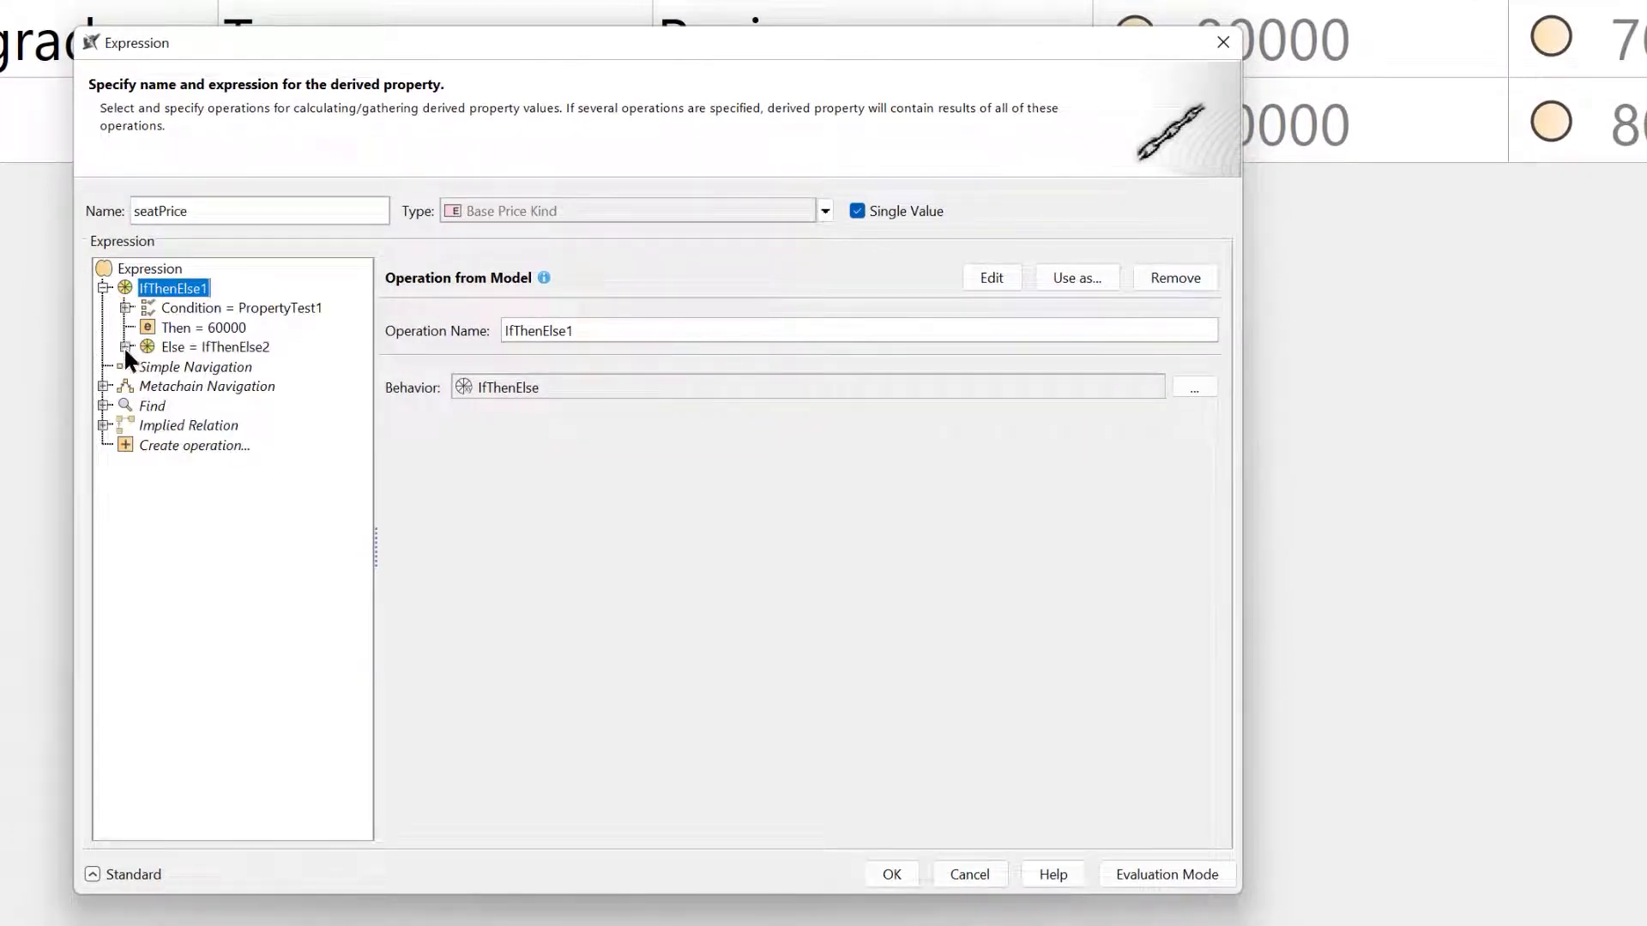
{"action": "left_click", "coordinate": [126, 347]}
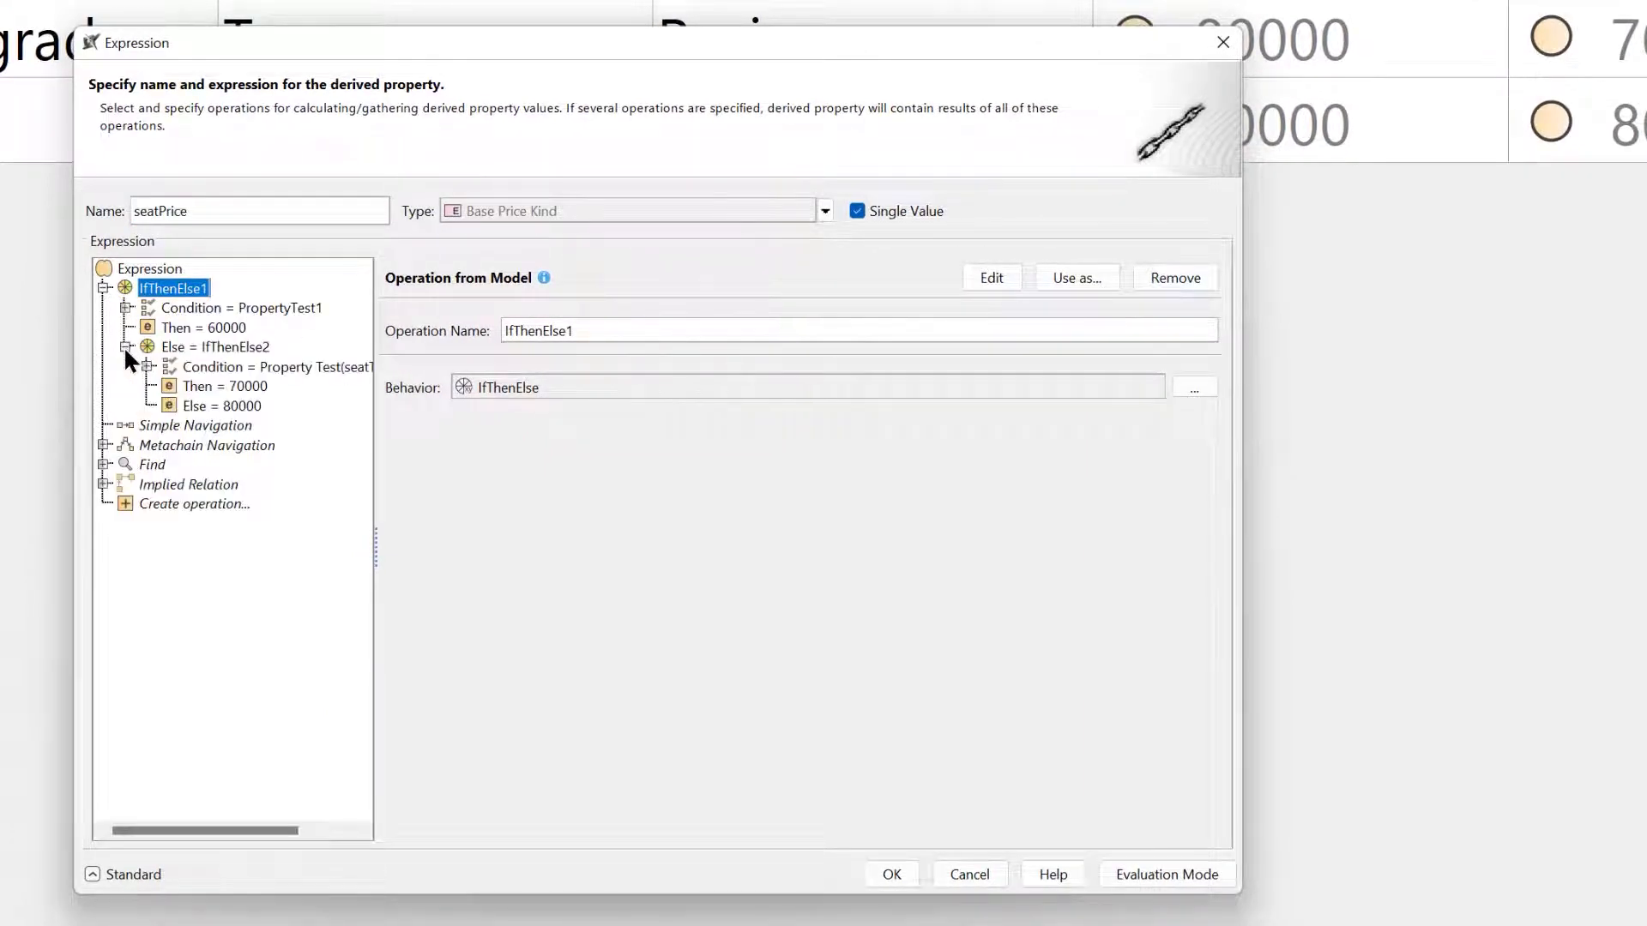
{"action": "left_click", "coordinate": [204, 367]}
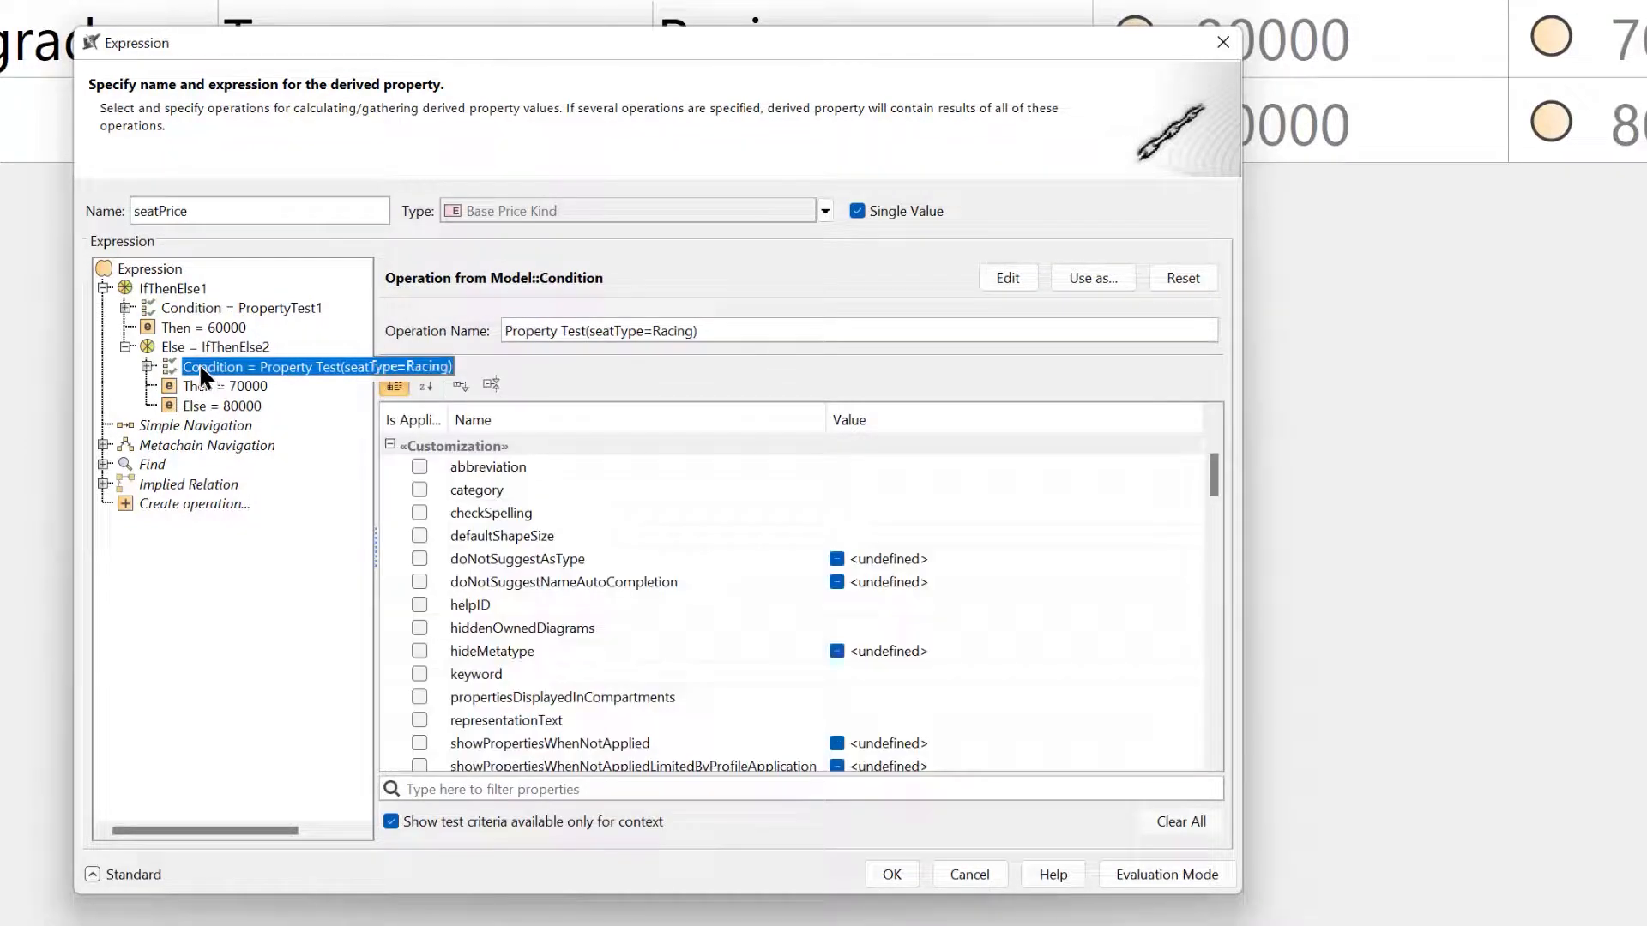
{"action": "left_click", "coordinate": [199, 346]}
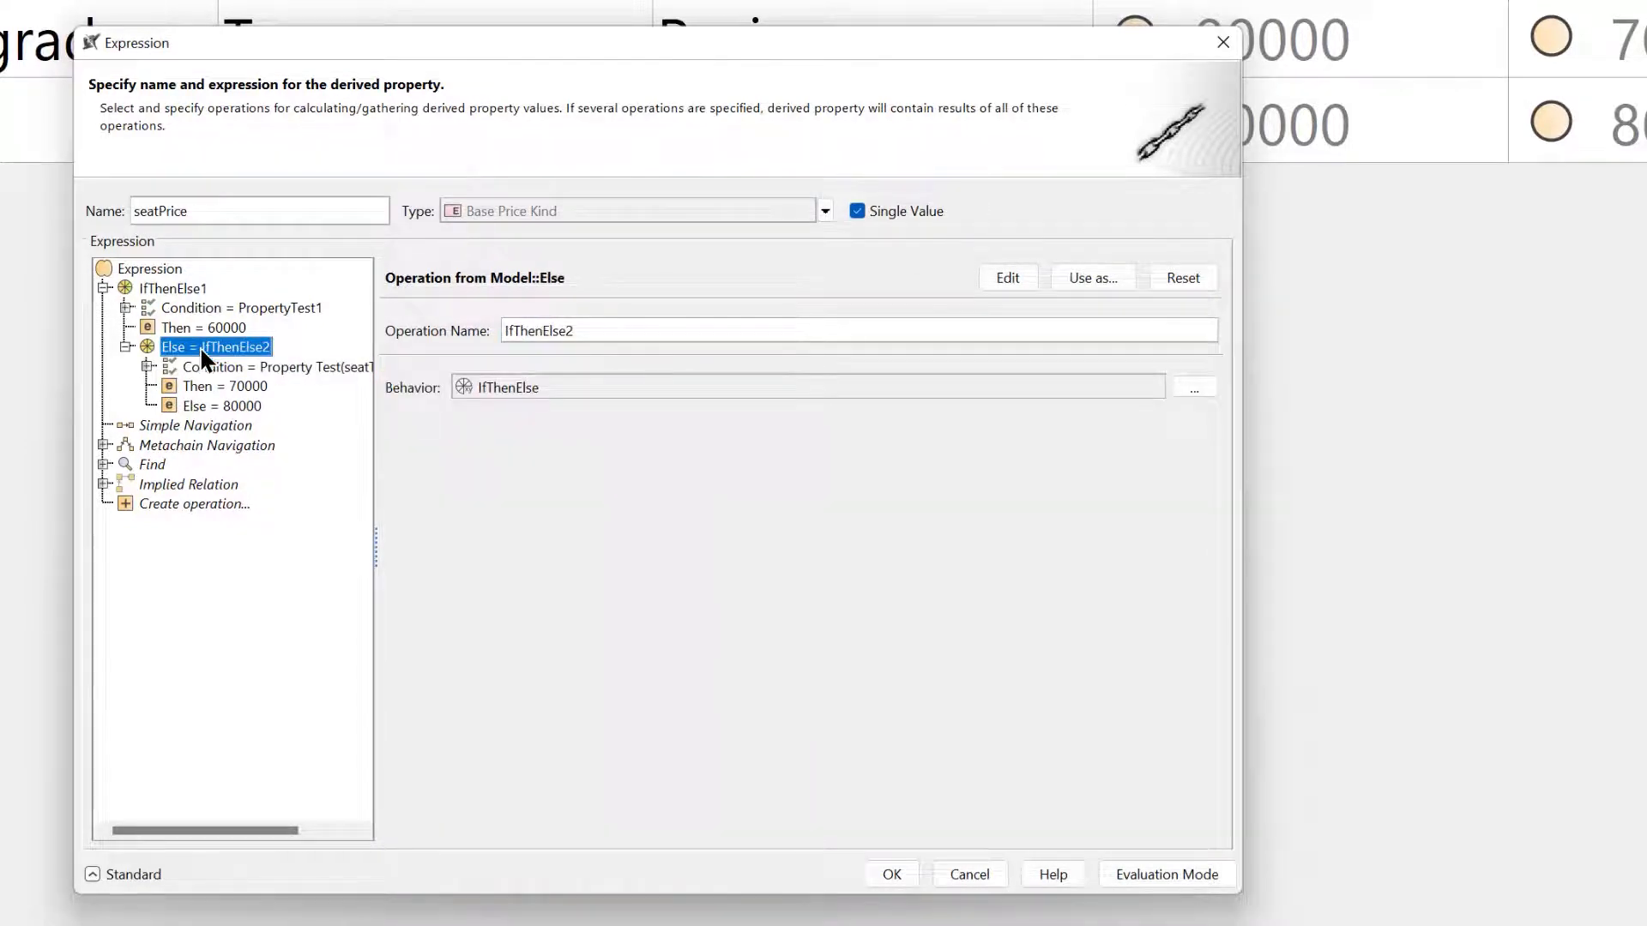
Replace the nested IfThenElse2's seatType condition with the And operation from the model.
{"action": "left_click", "coordinate": [213, 362]}
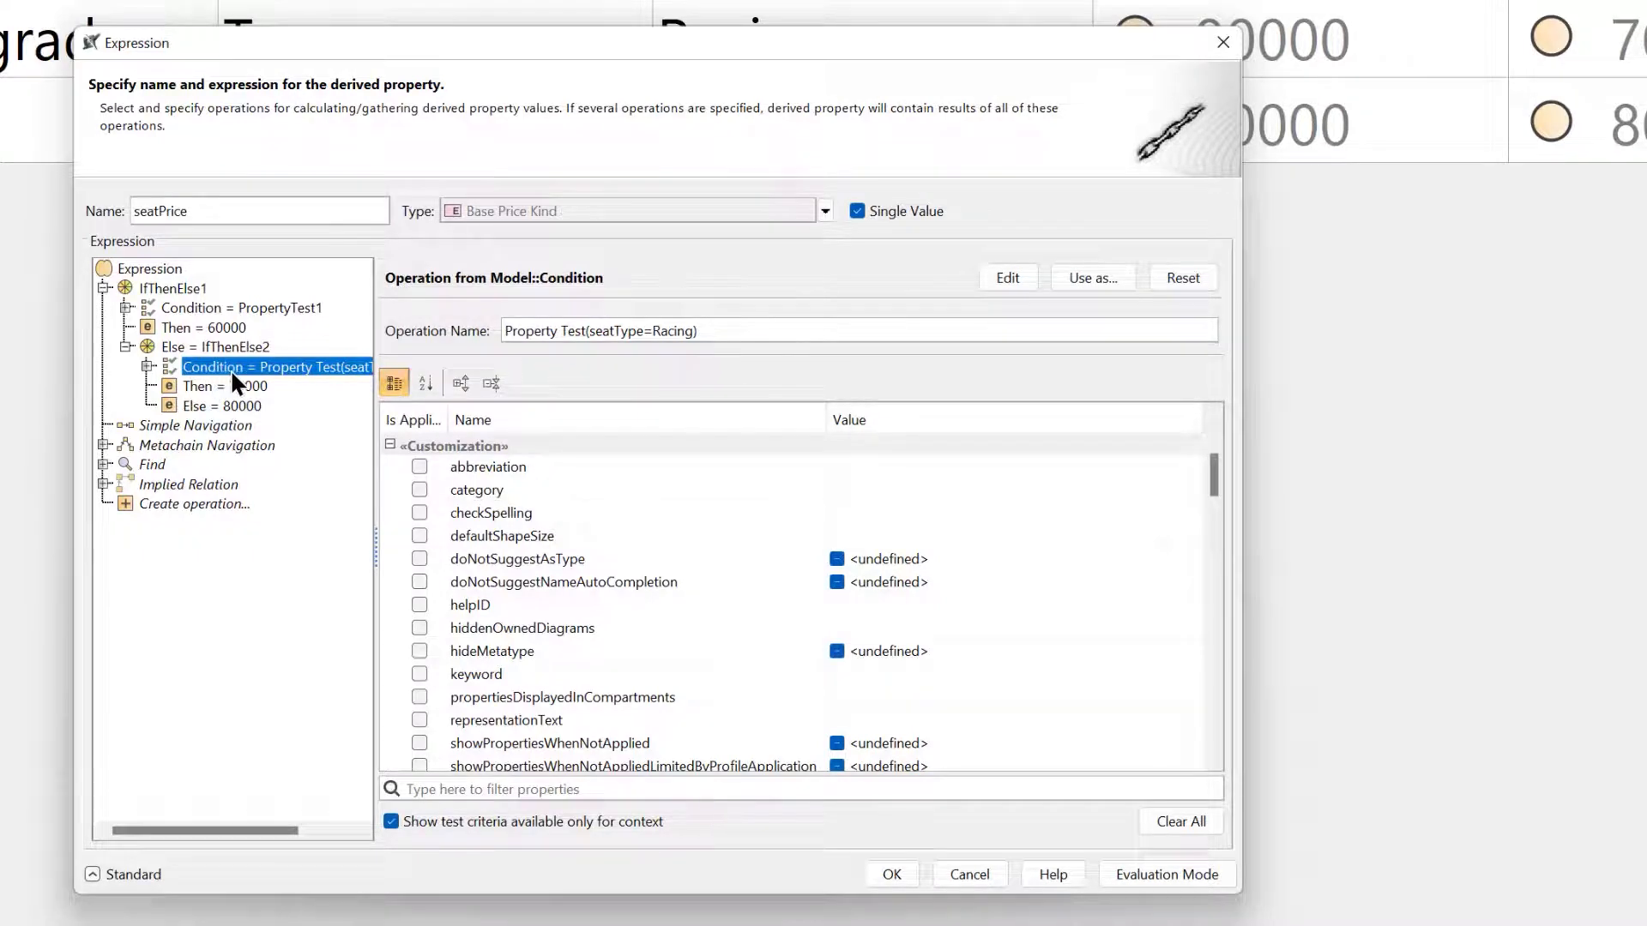
{"action": "left_click", "coordinate": [1183, 278]}
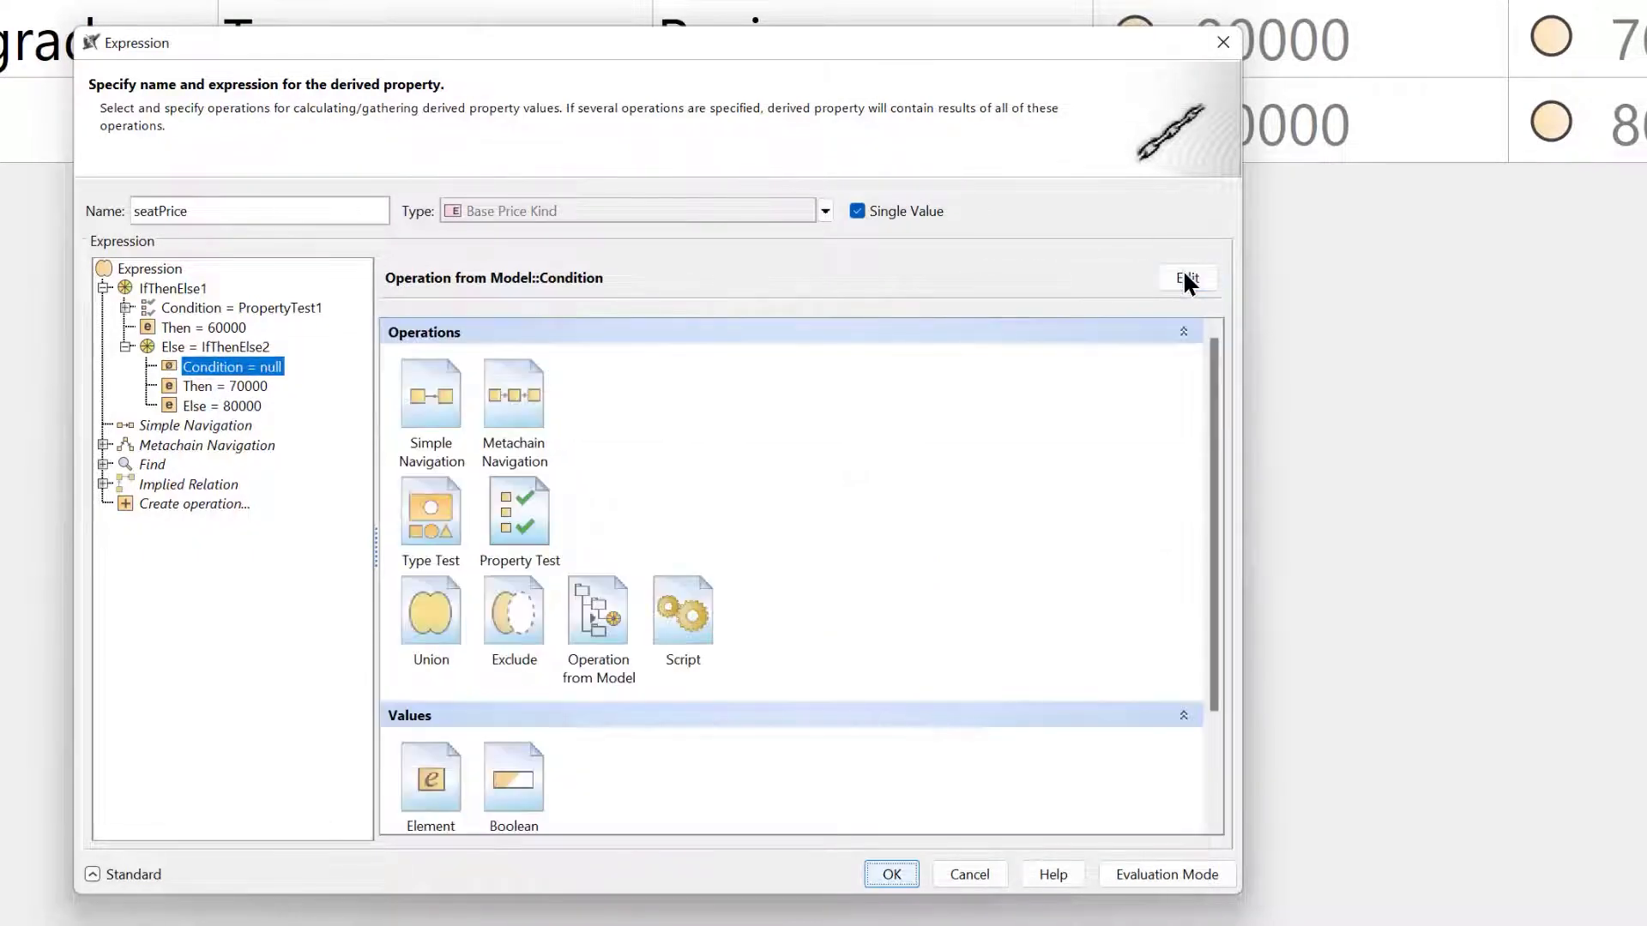
{"action": "left_click", "coordinate": [599, 610]}
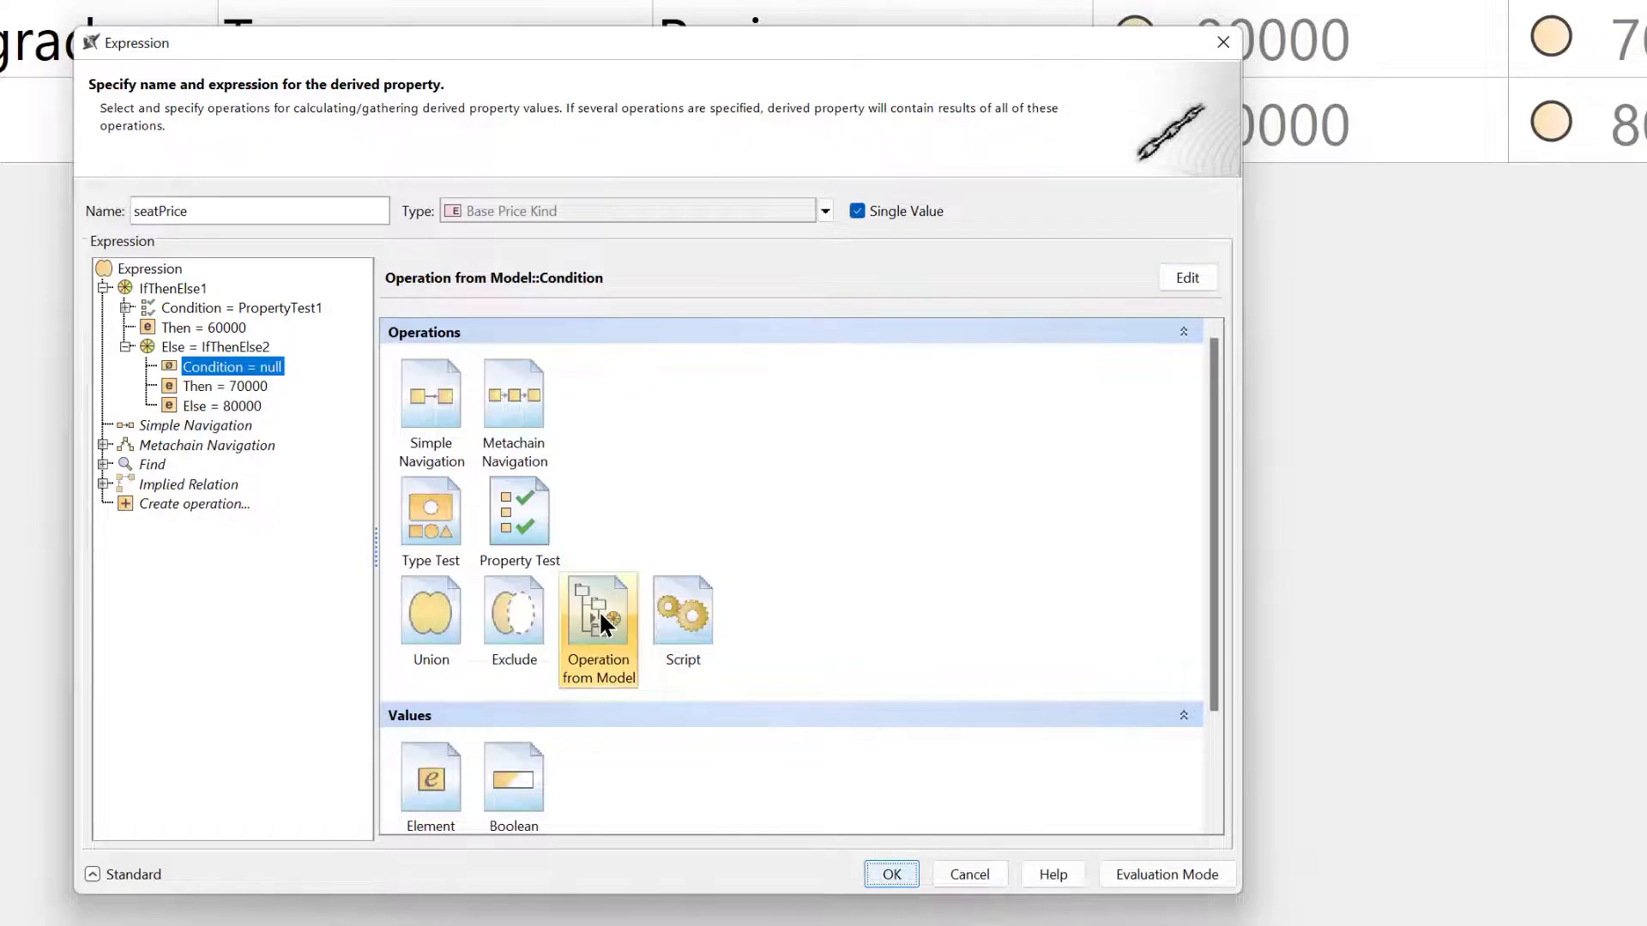
{"action": "double_click", "coordinate": [599, 610]}
{"action": "type", "text": "and"}
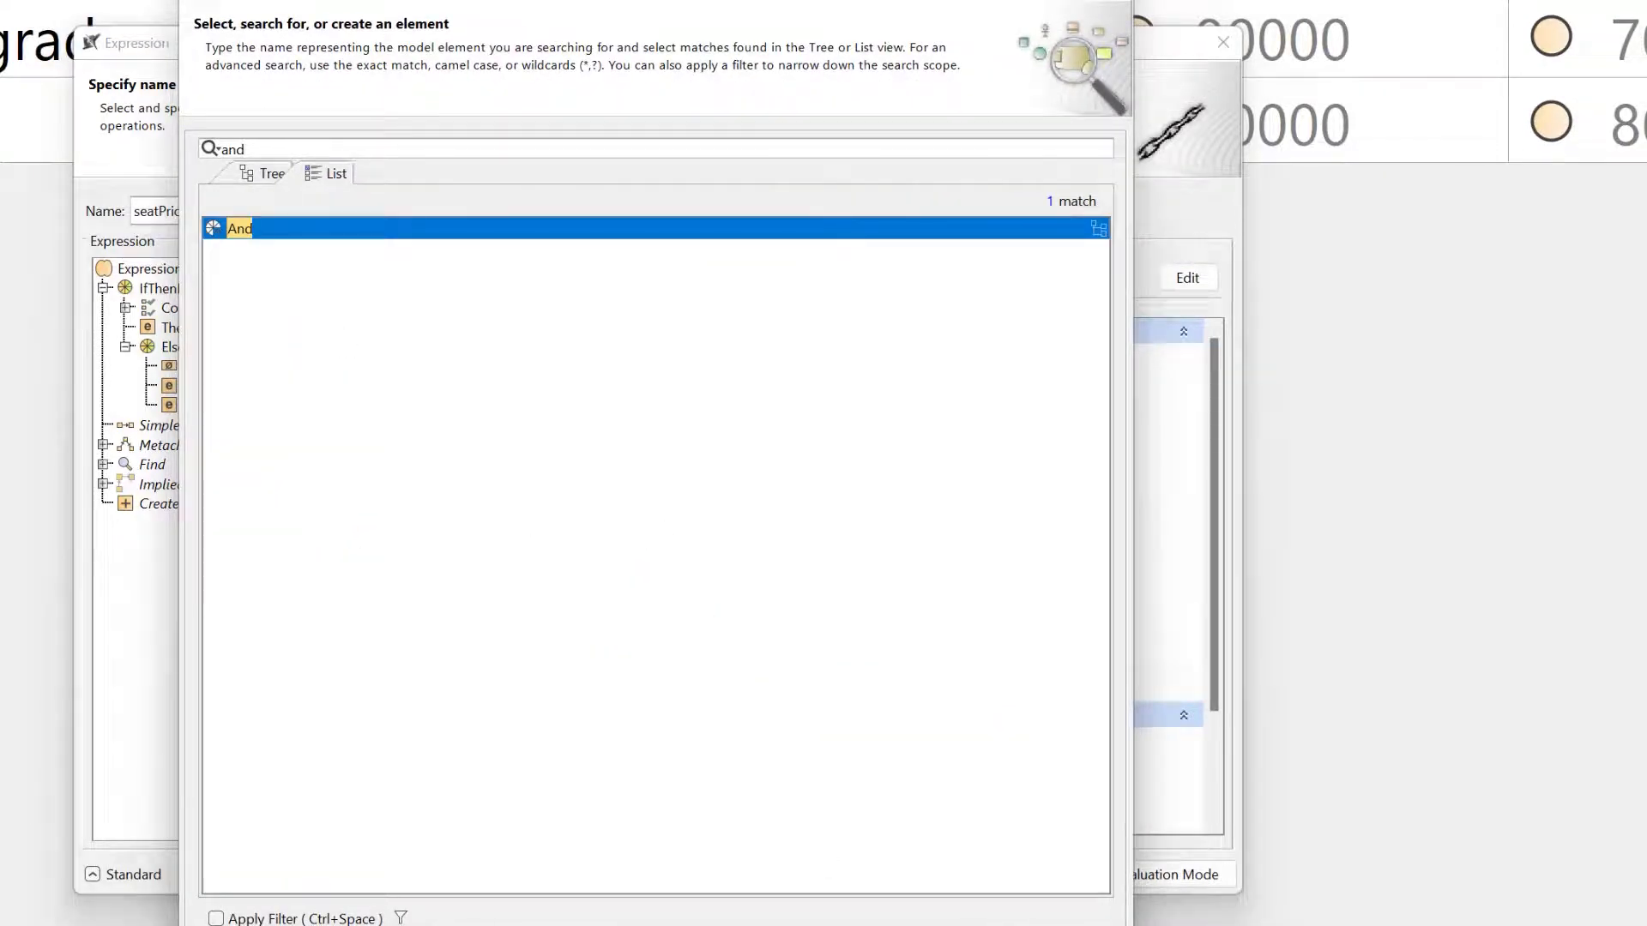
{"action": "key", "text": "Return"}
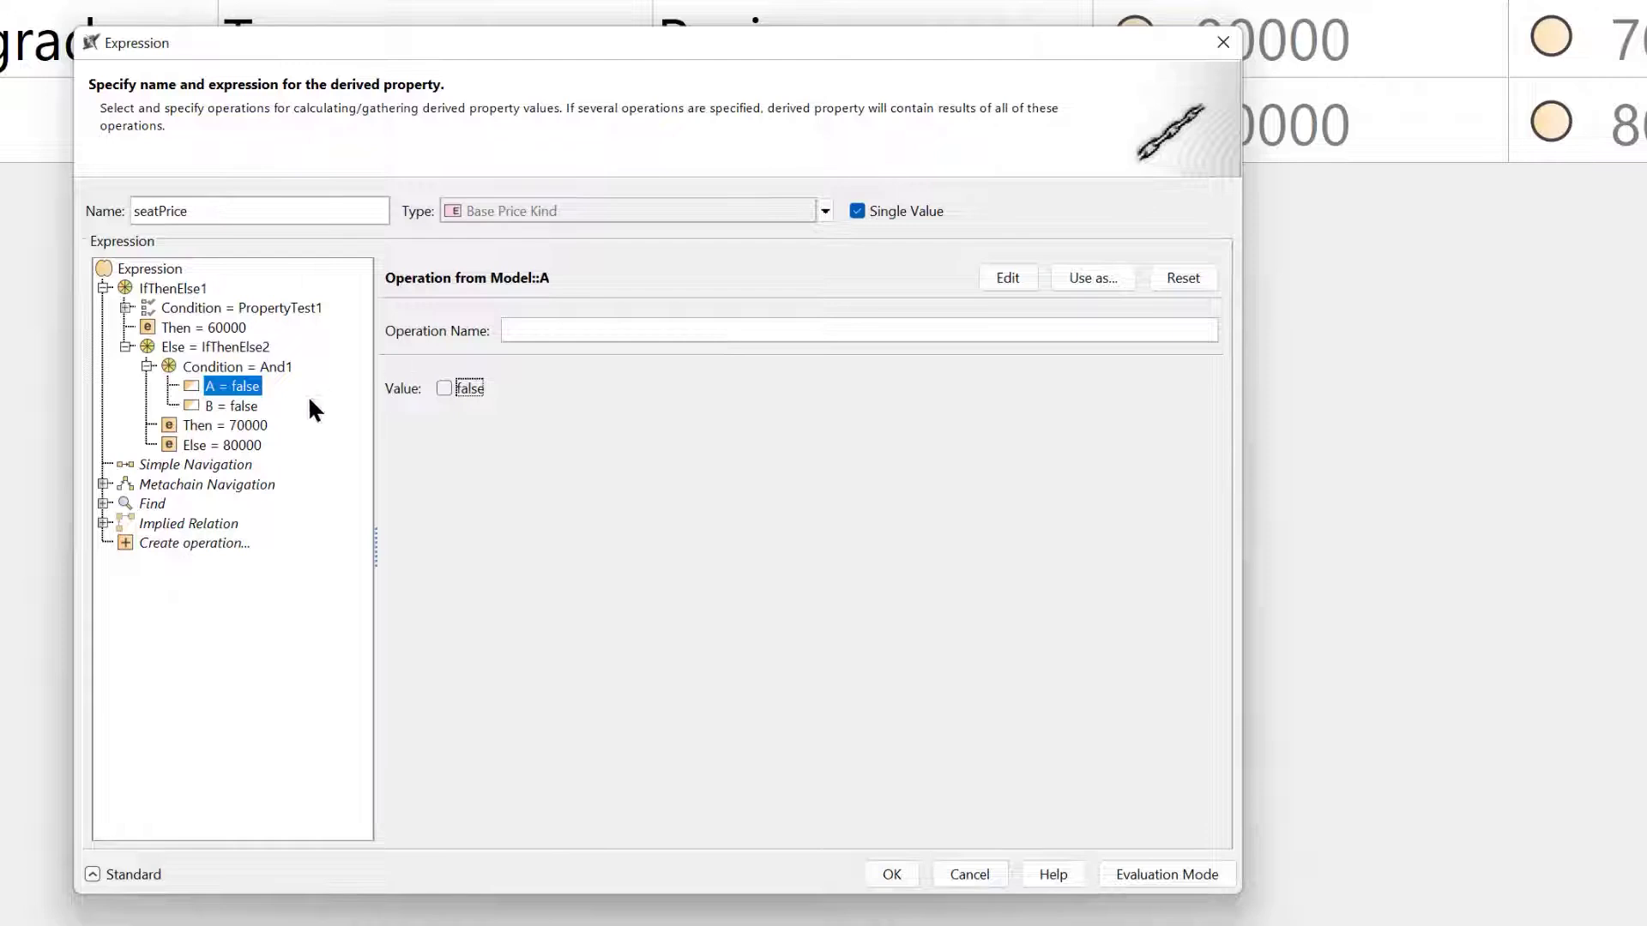
Define operand A of the And condition as a Property Test requiring seatType to be Leather.
{"action": "left_click_drag", "start_coordinate": [374, 463], "coordinate": [396, 463]}
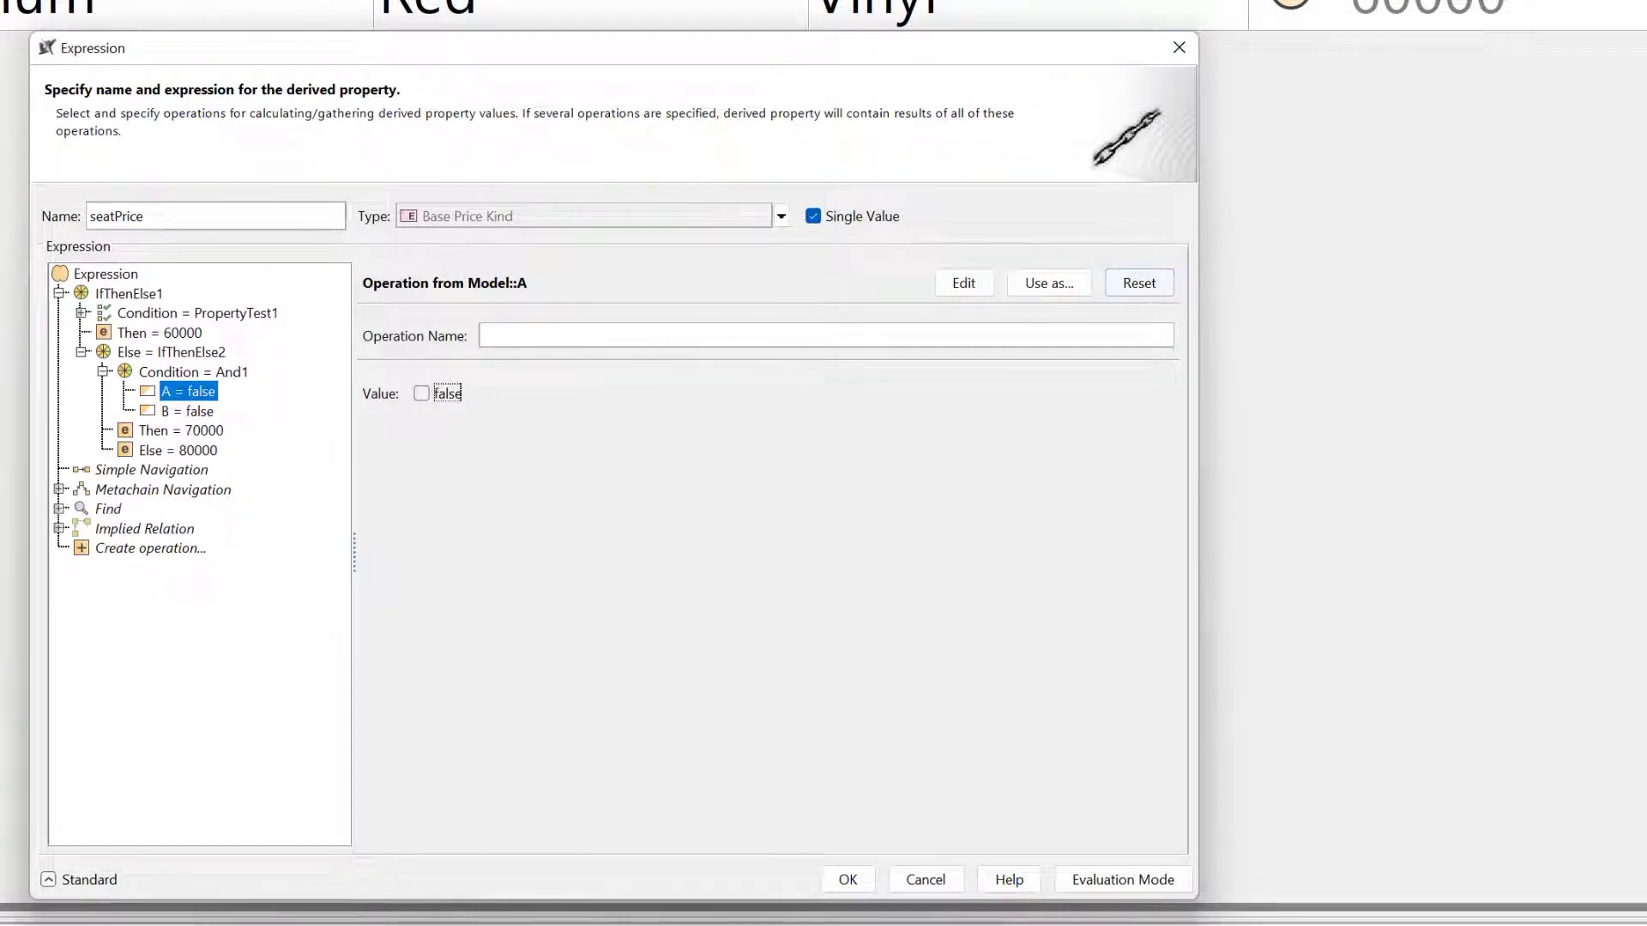
{"action": "left_click", "coordinate": [1139, 285]}
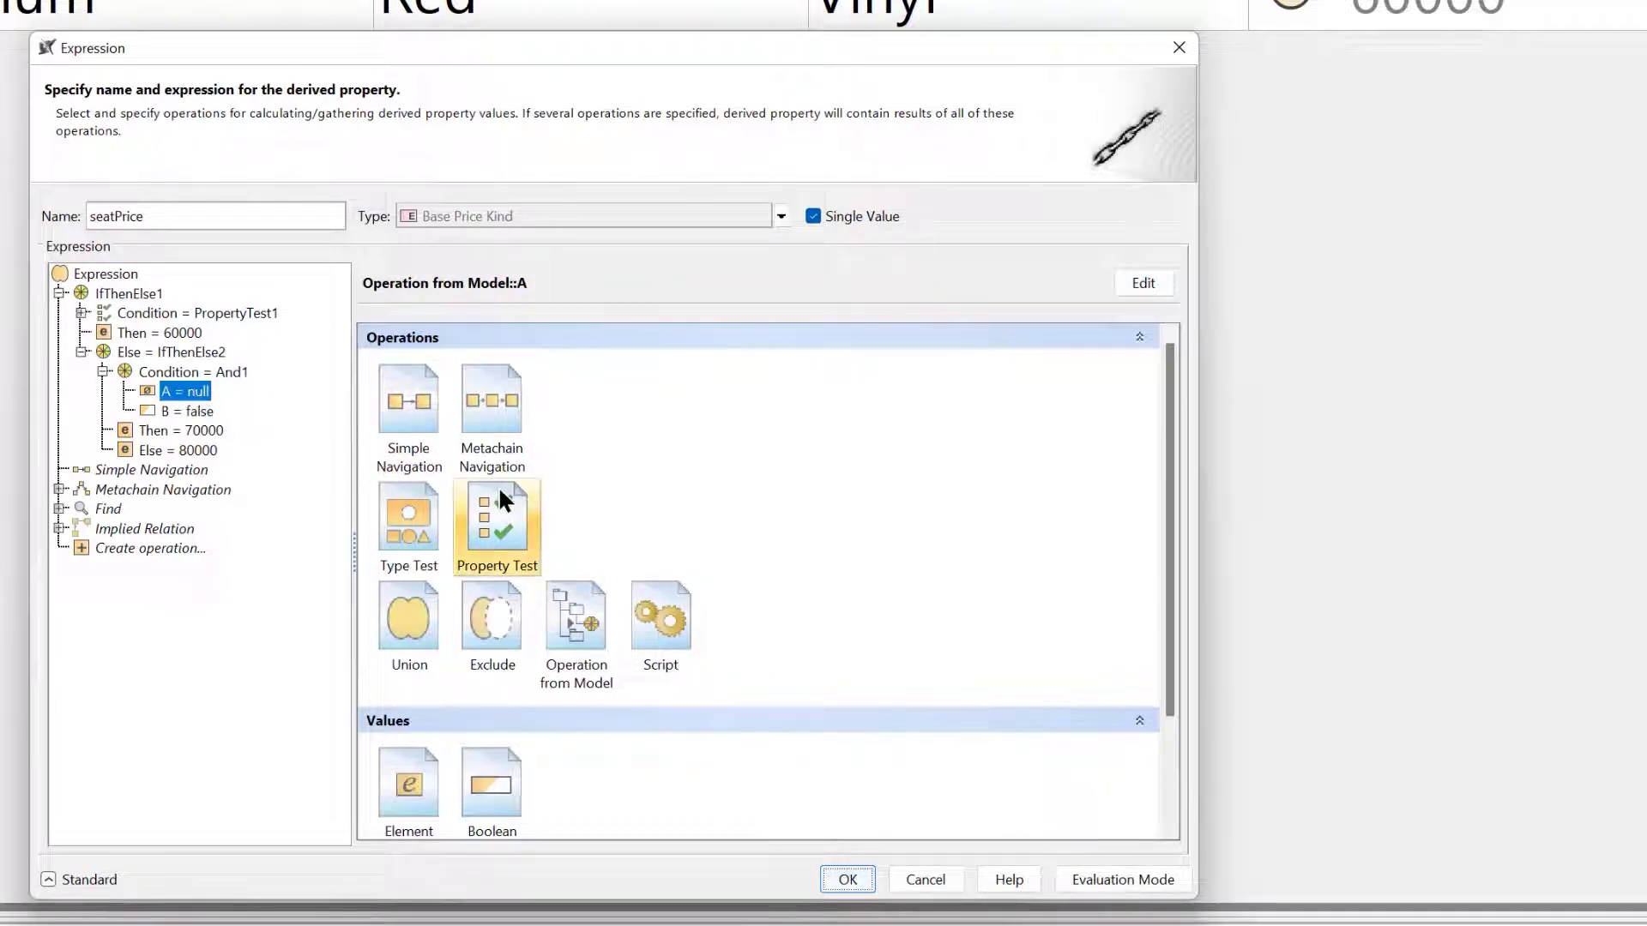
{"action": "left_click", "coordinate": [498, 510]}
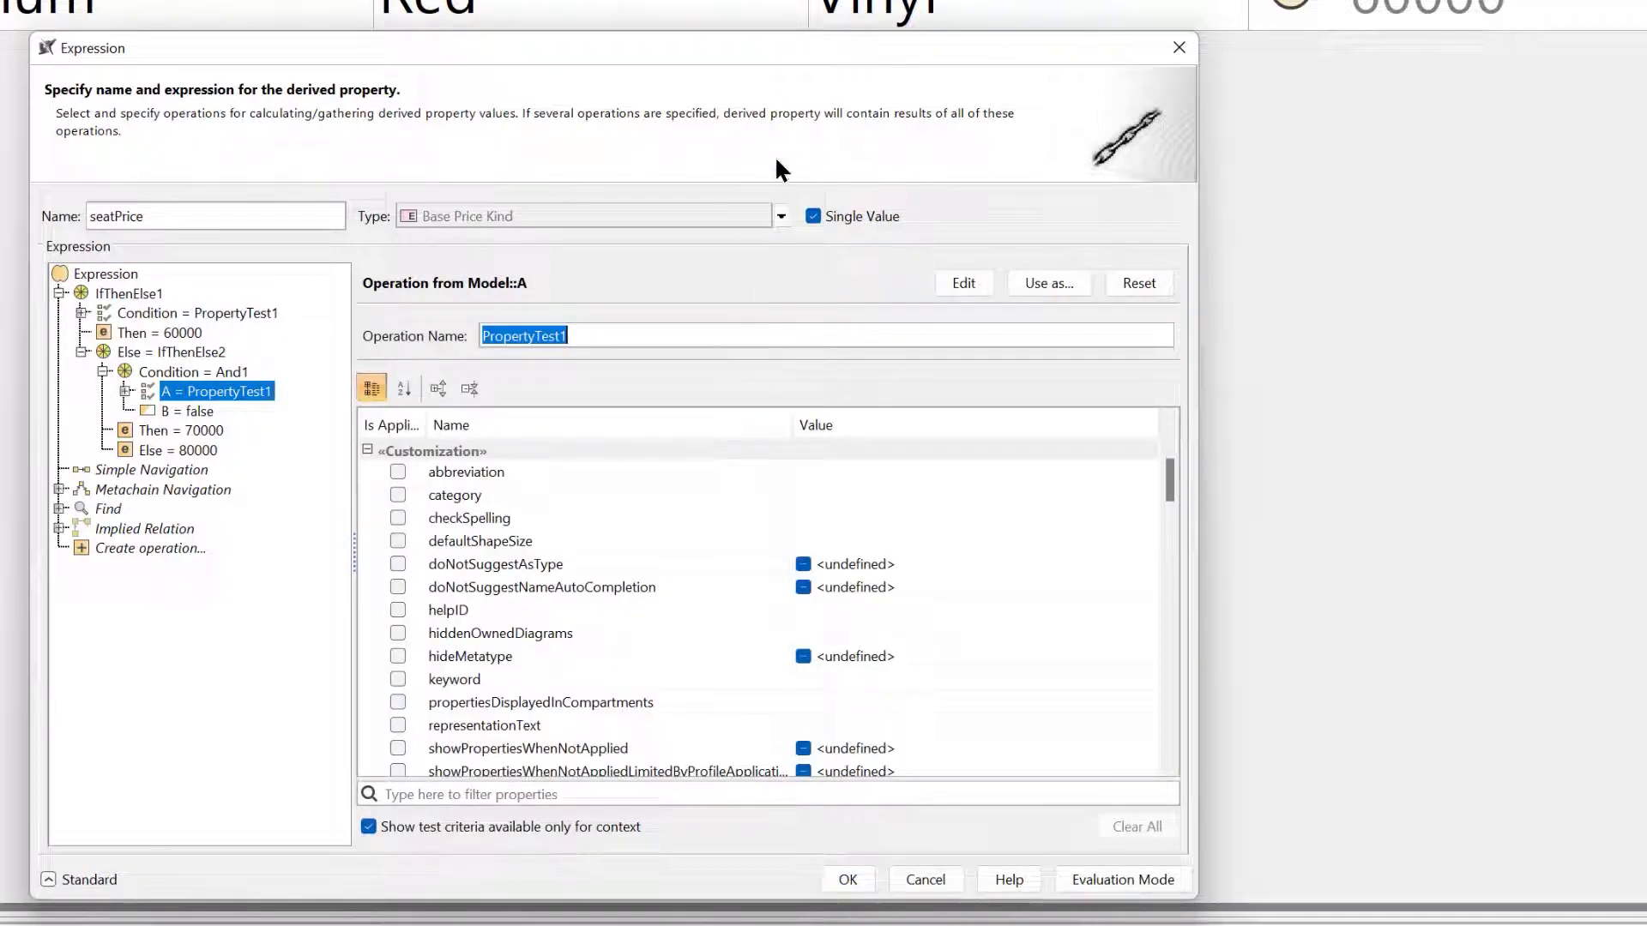
{"action": "left_click", "coordinate": [645, 793]}
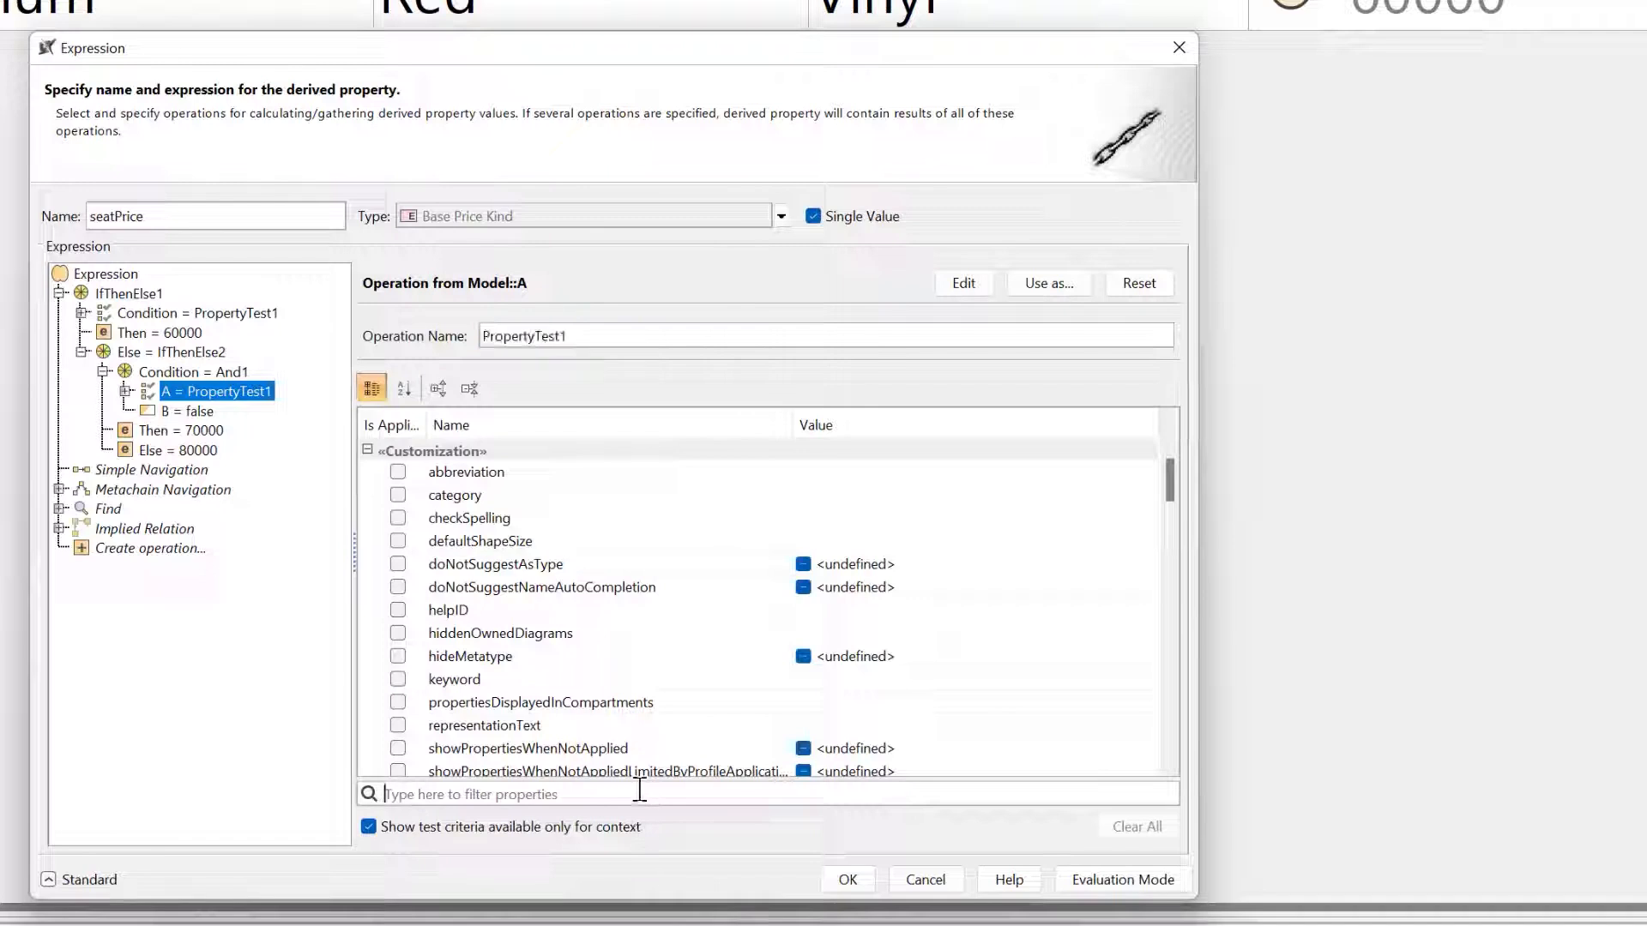
{"action": "type", "text": "seat"}
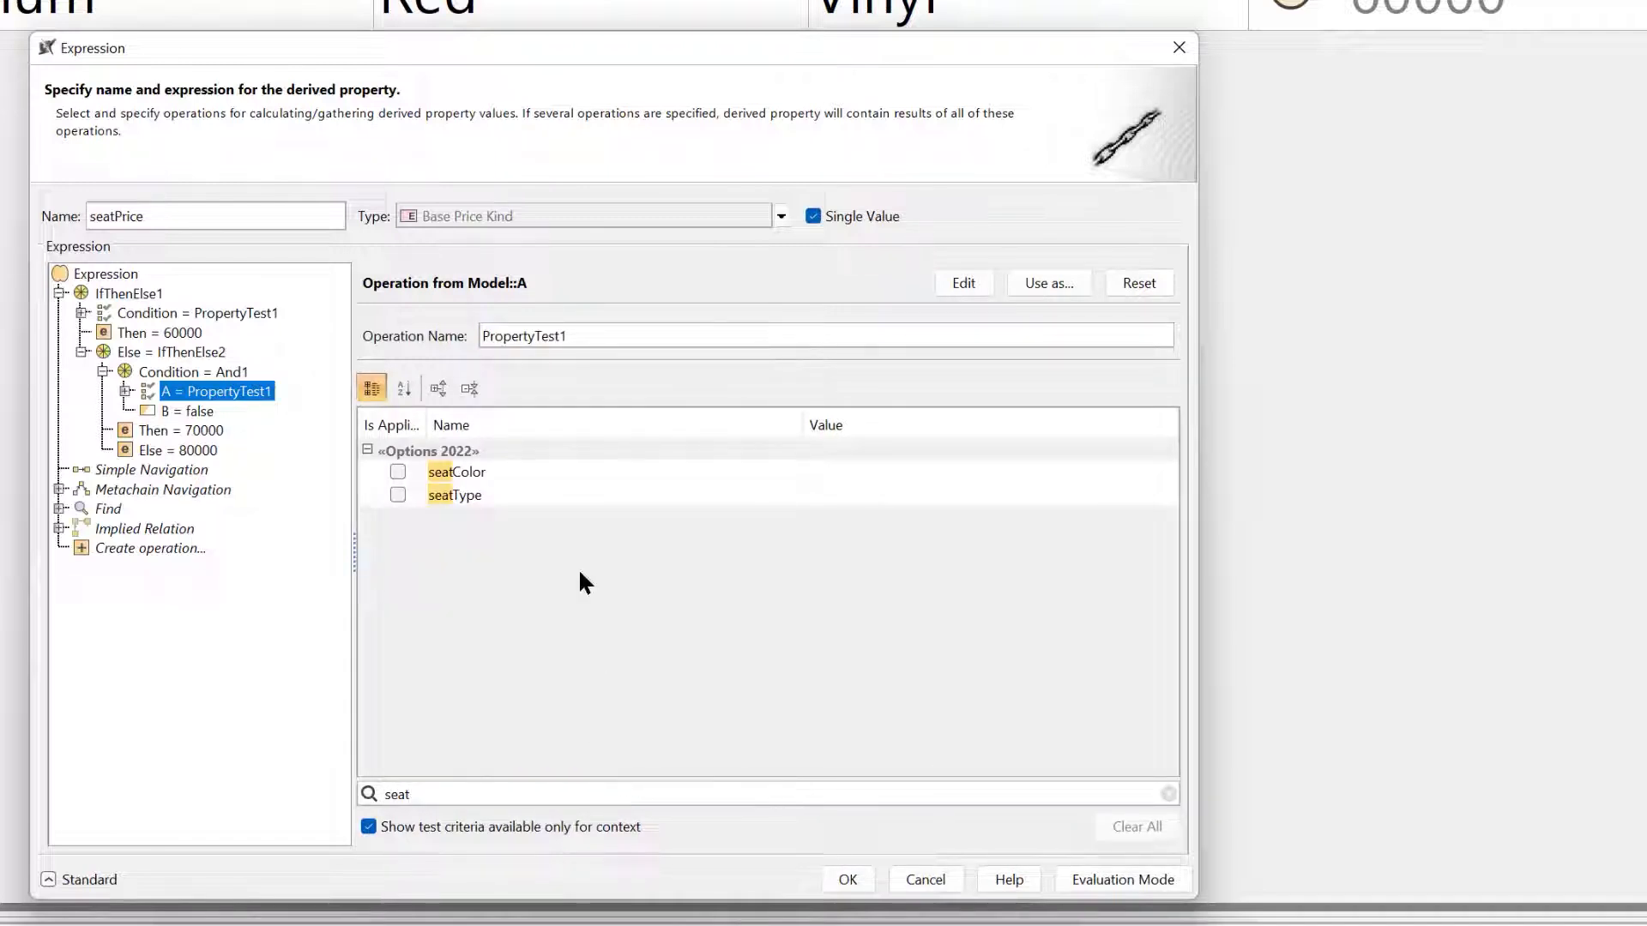
{"action": "left_click", "coordinate": [397, 497]}
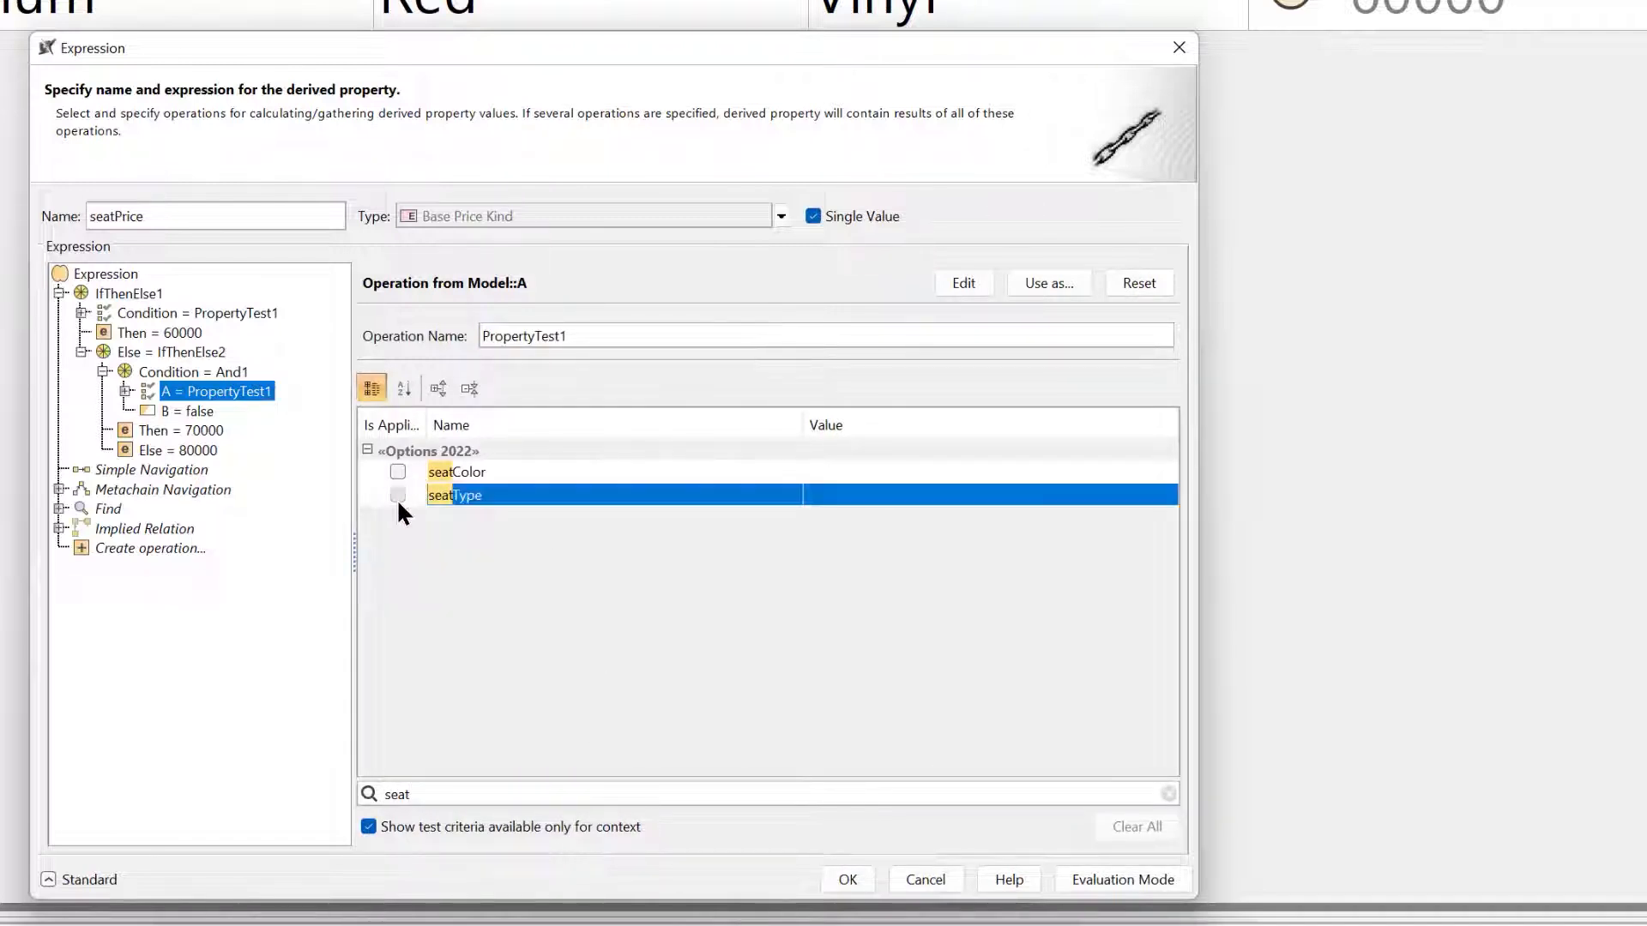
{"action": "left_click", "coordinate": [895, 497]}
{"action": "left_click", "coordinate": [895, 525]}
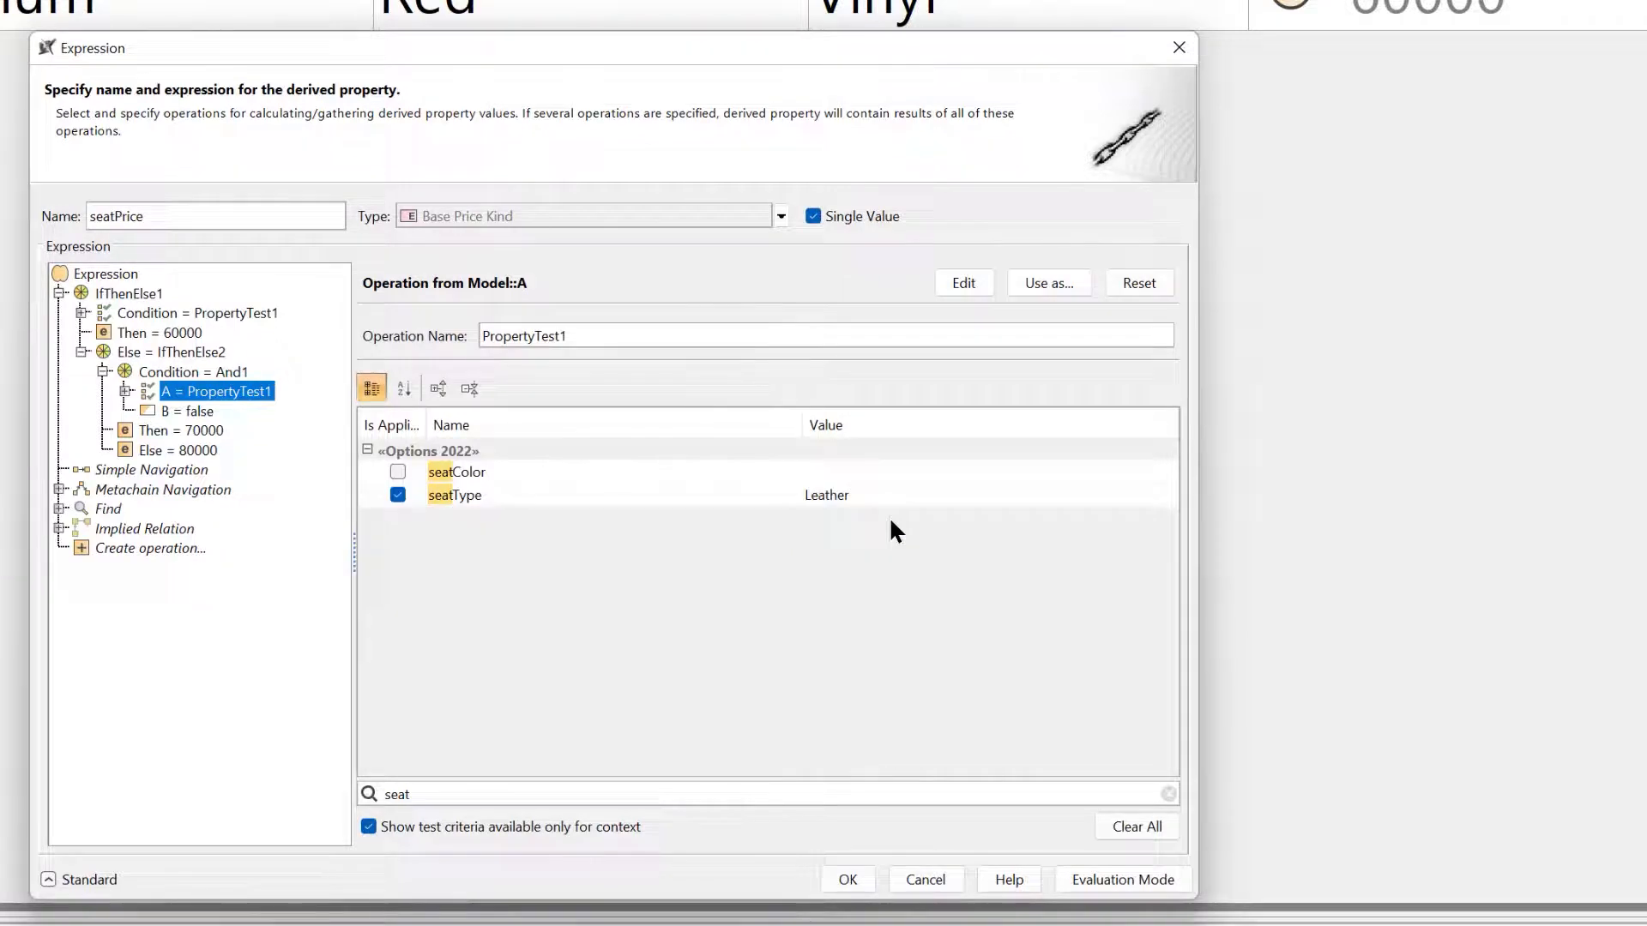
Define operand B of the And condition as a Property Test requiring seatColor to be White, and review both operands and the Then value.
{"action": "left_click", "coordinate": [183, 411]}
{"action": "left_click", "coordinate": [1139, 283]}
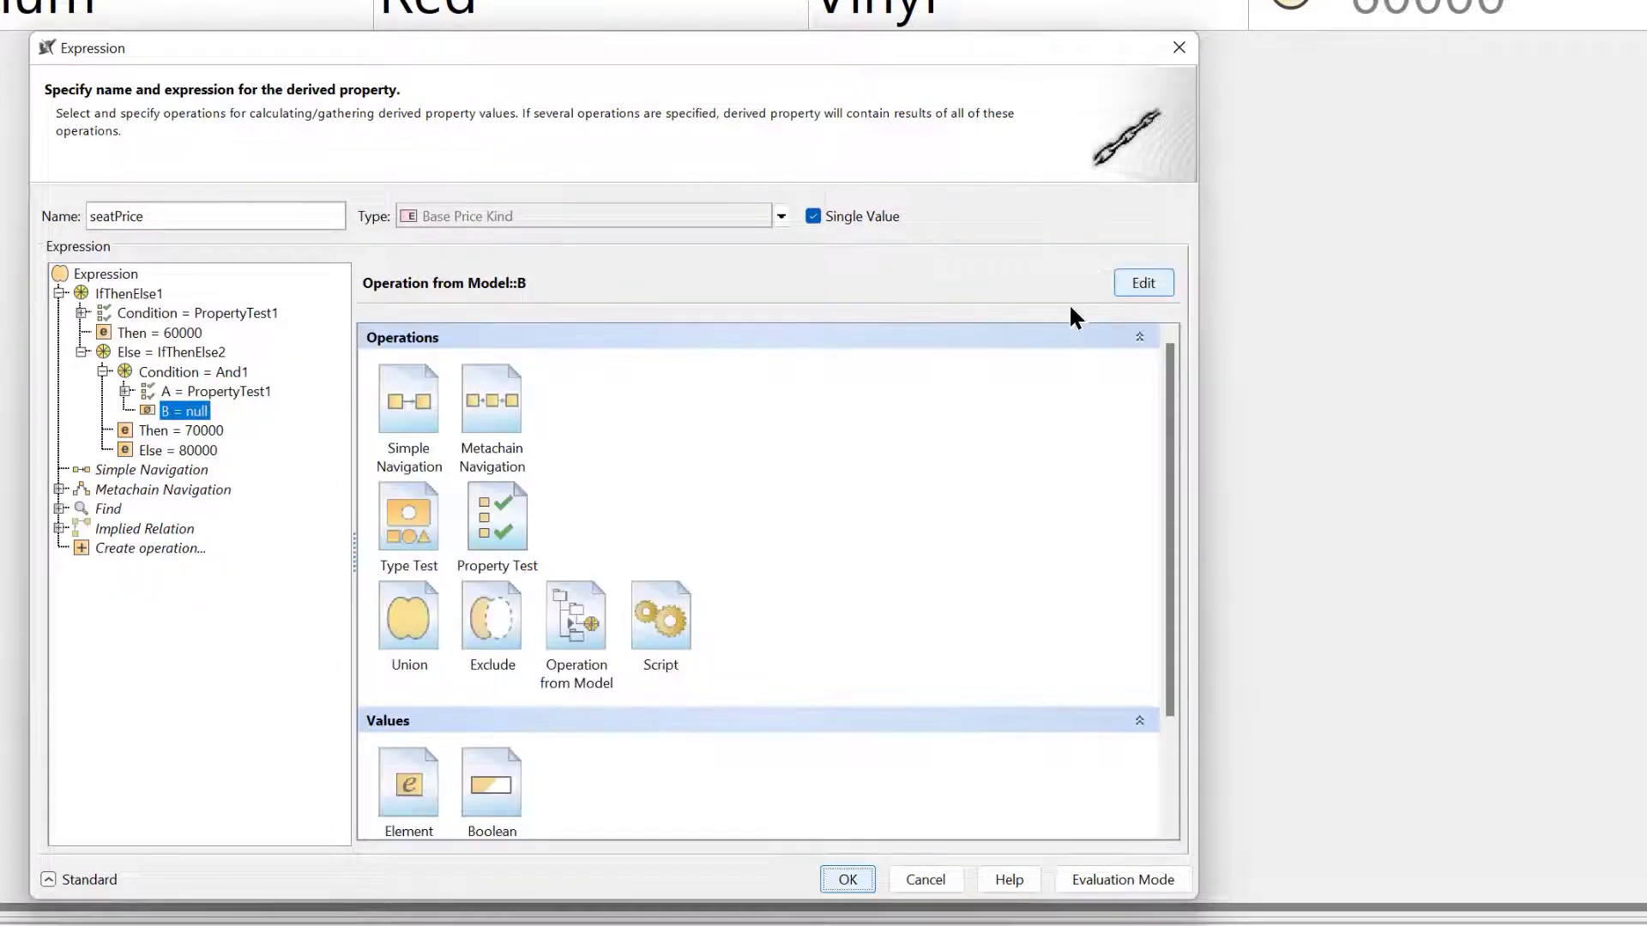
{"action": "left_click", "coordinate": [480, 511]}
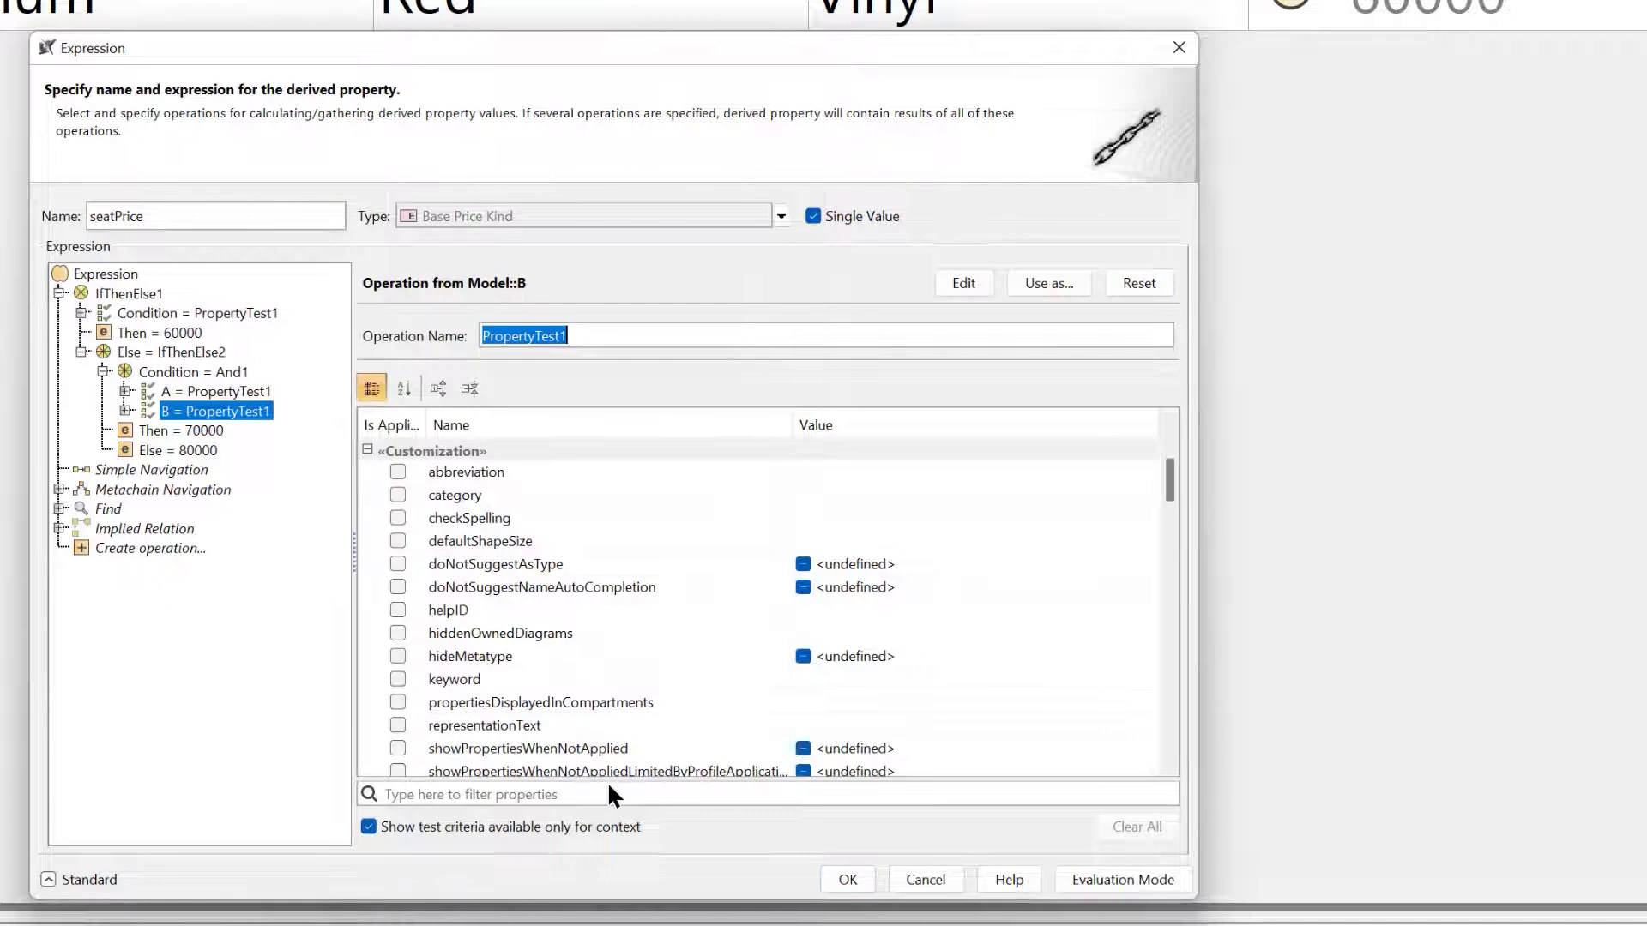
{"action": "left_click", "coordinate": [608, 786]}
{"action": "type", "text": "seat"}
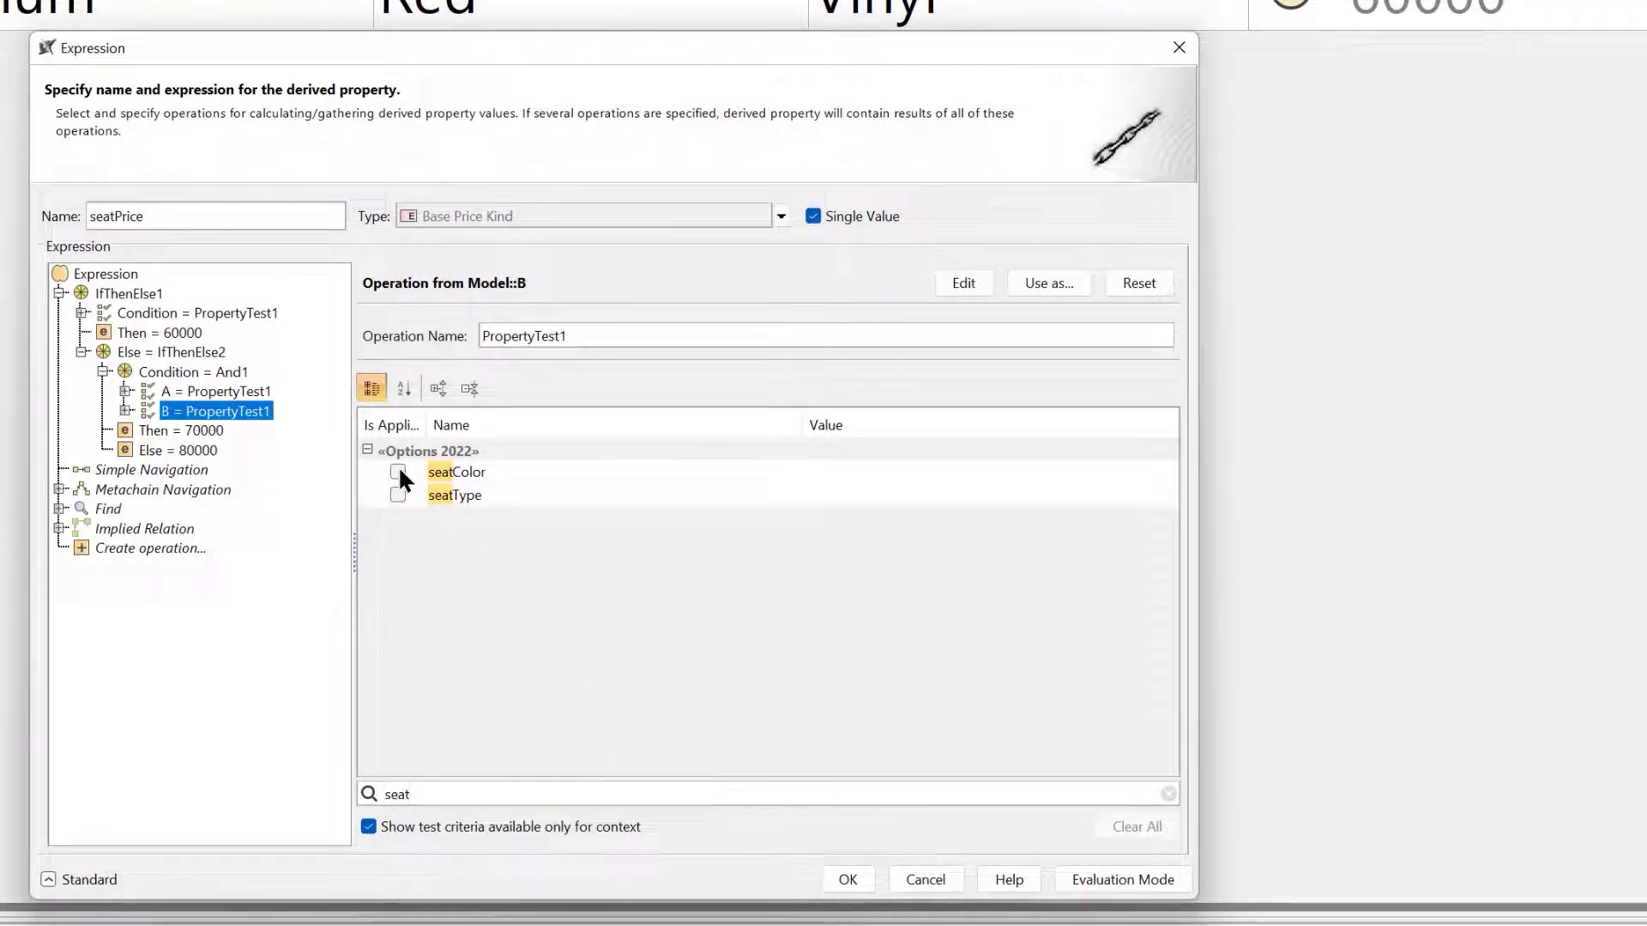
{"action": "left_click", "coordinate": [398, 472]}
{"action": "left_click", "coordinate": [1042, 476]}
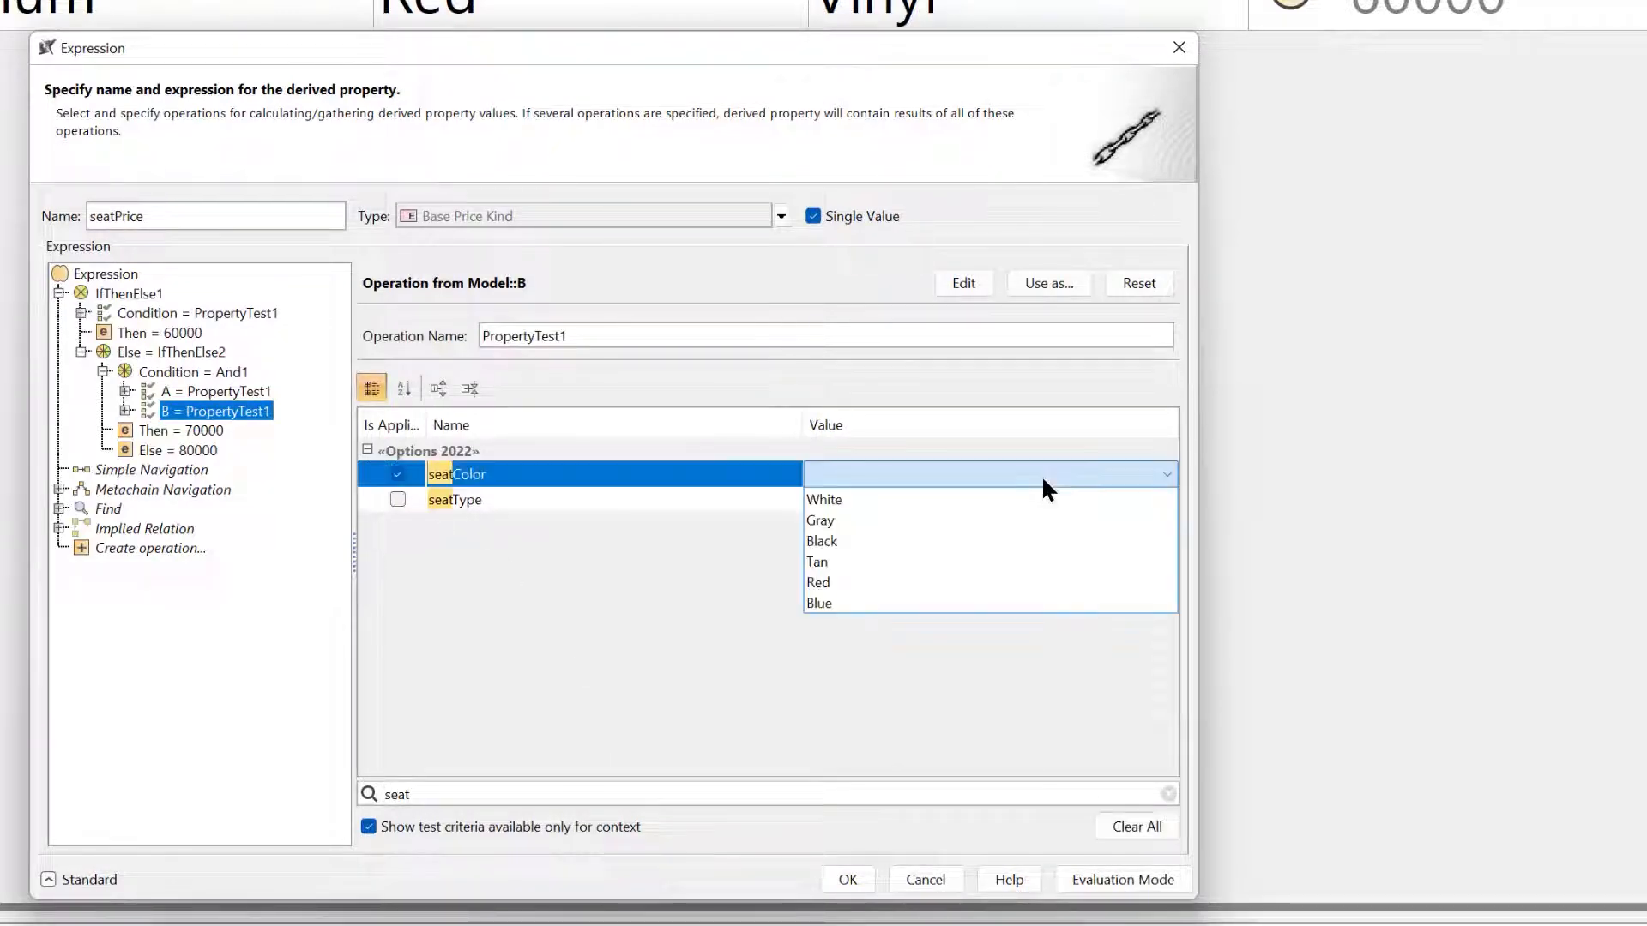
{"action": "left_click", "coordinate": [996, 506]}
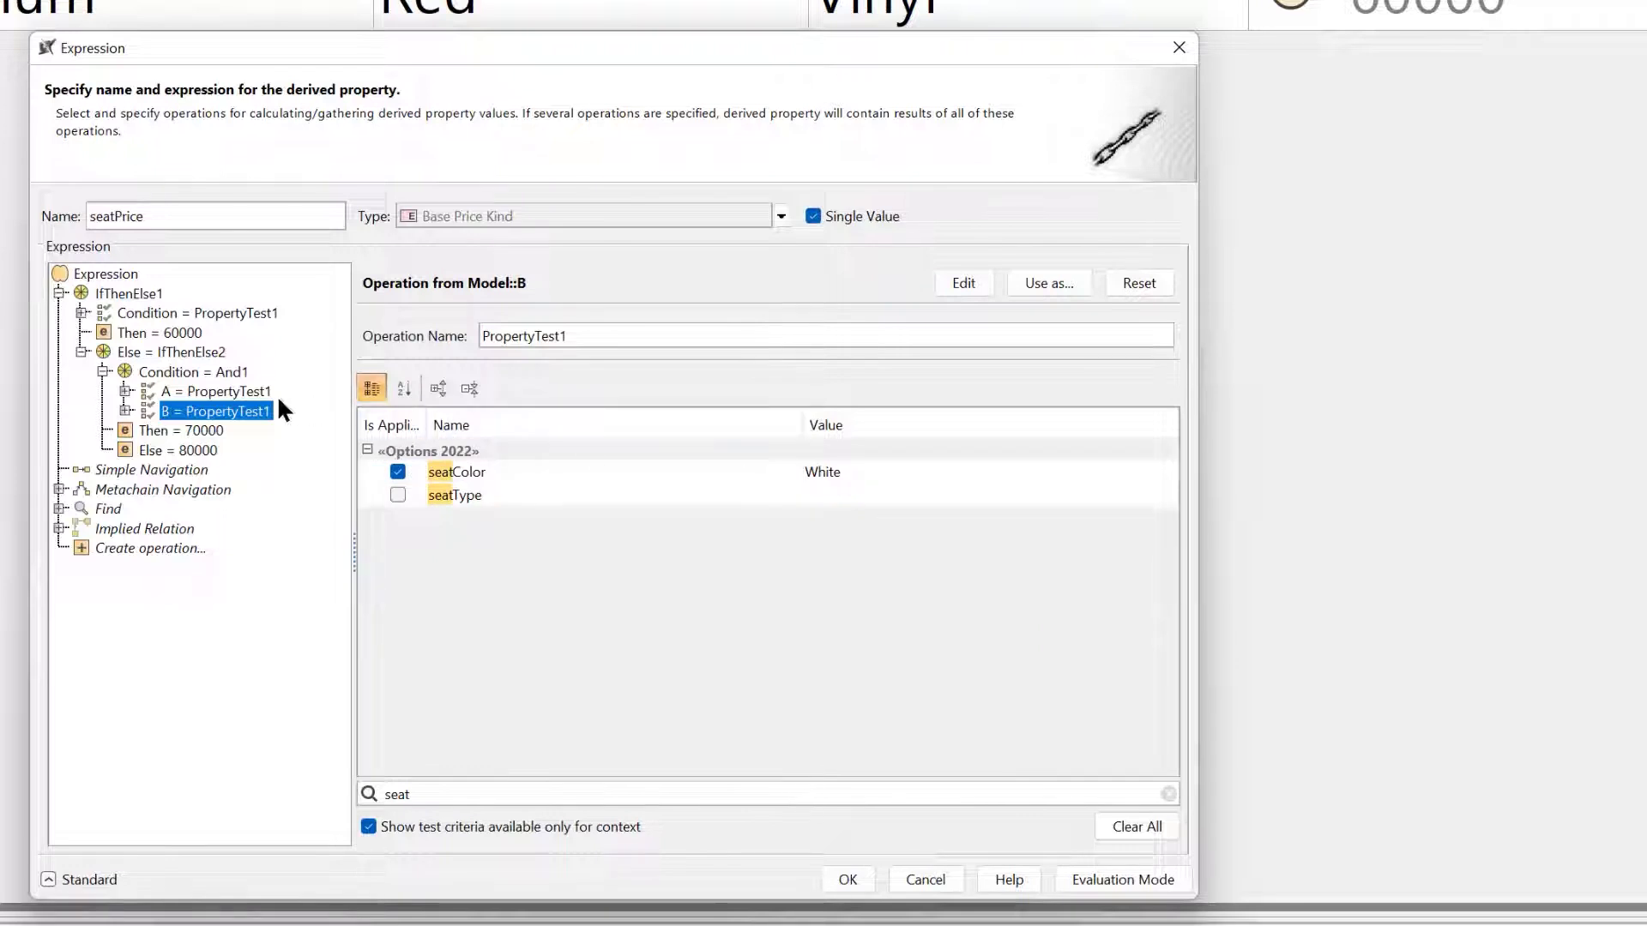
{"action": "left_click", "coordinate": [248, 394]}
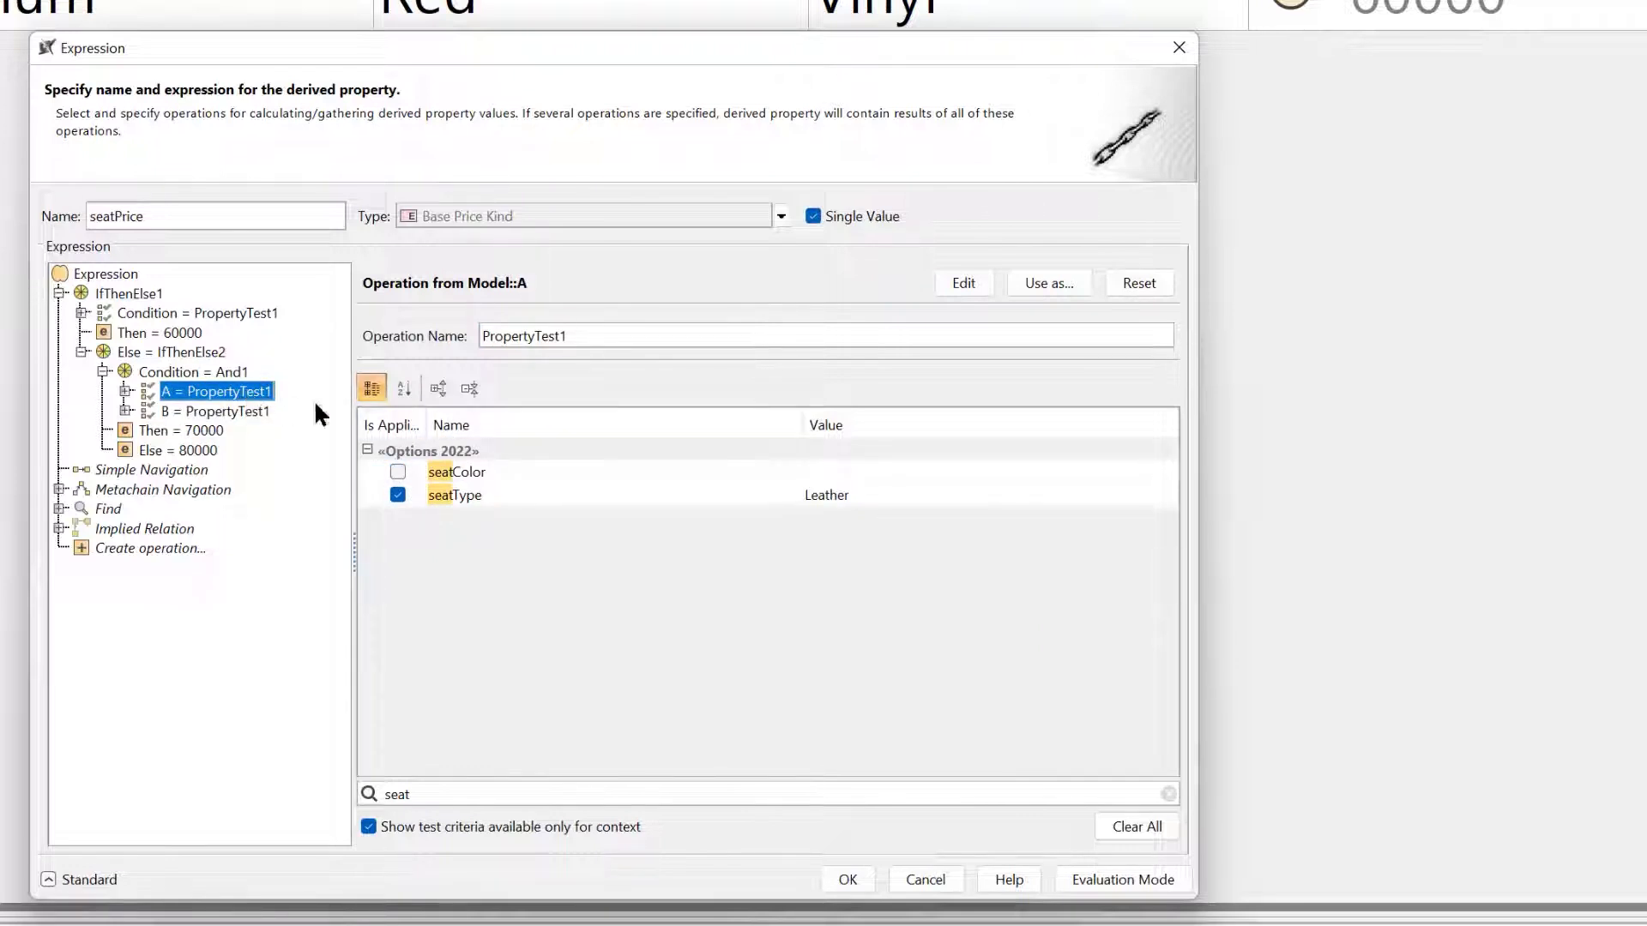
{"action": "left_click", "coordinate": [222, 412]}
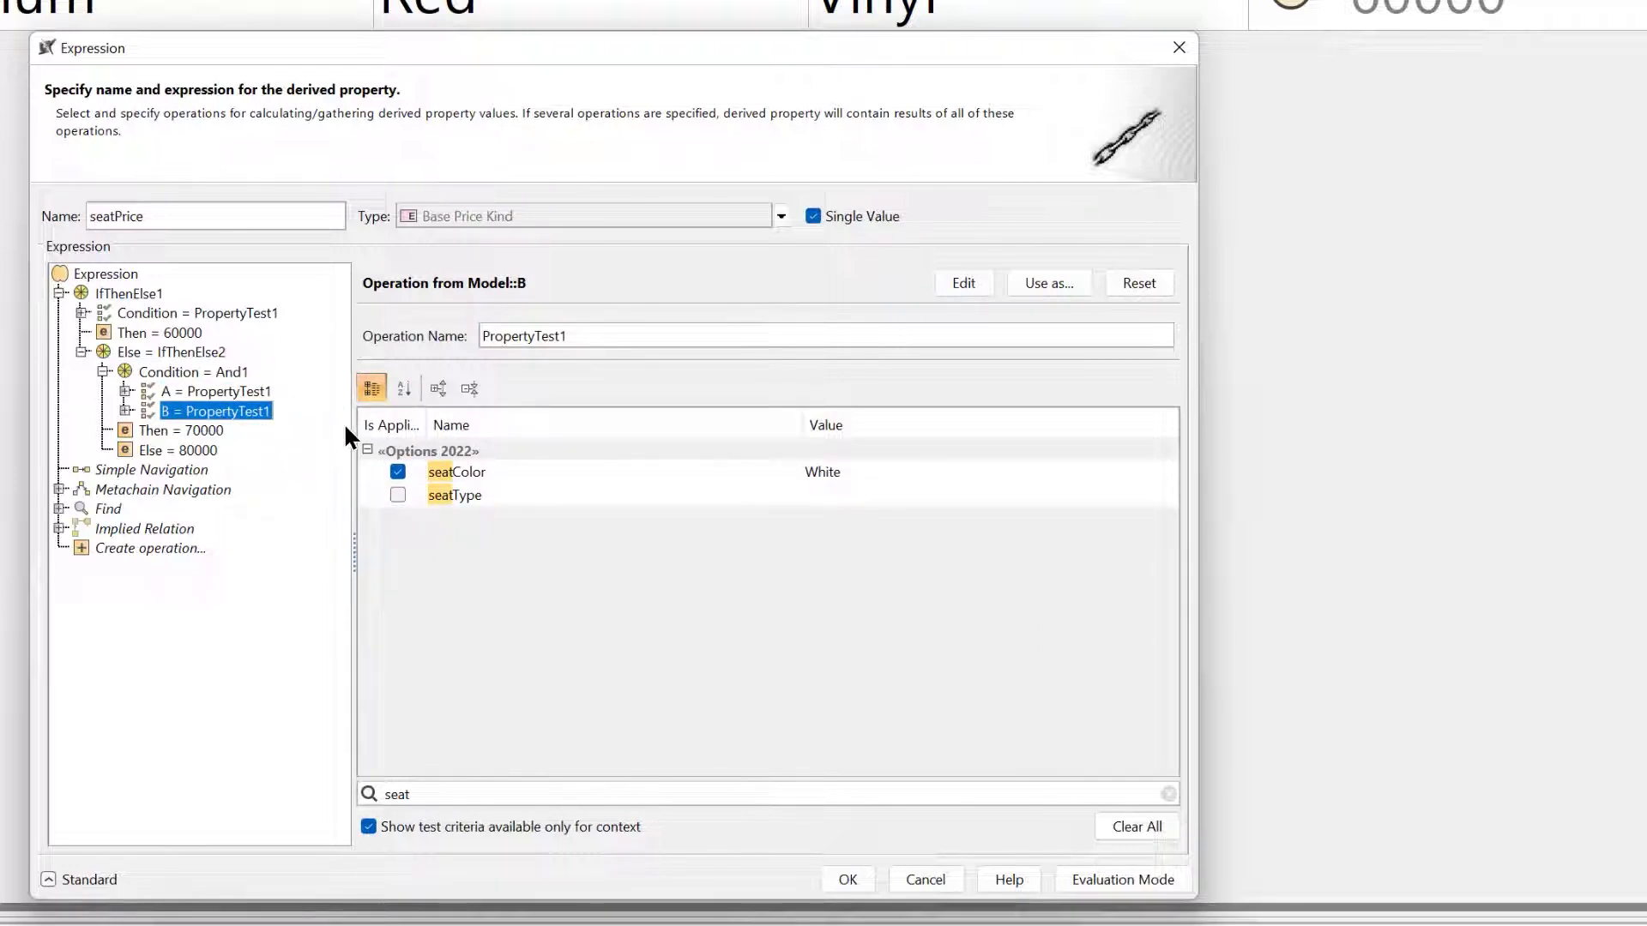
{"action": "left_click", "coordinate": [182, 428]}
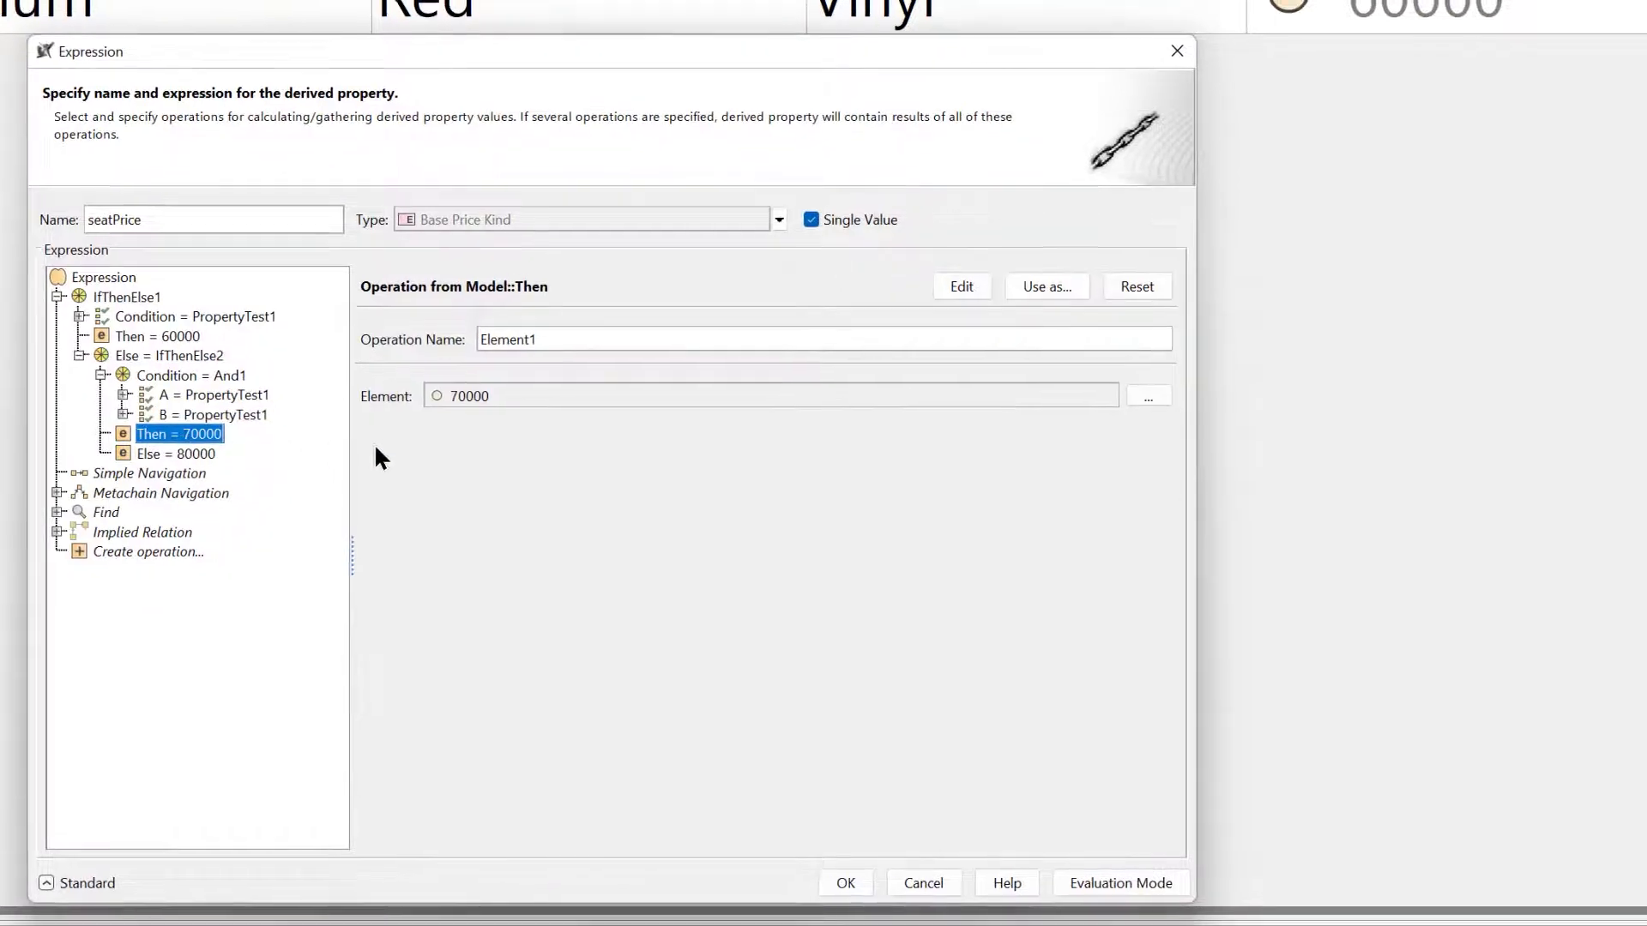